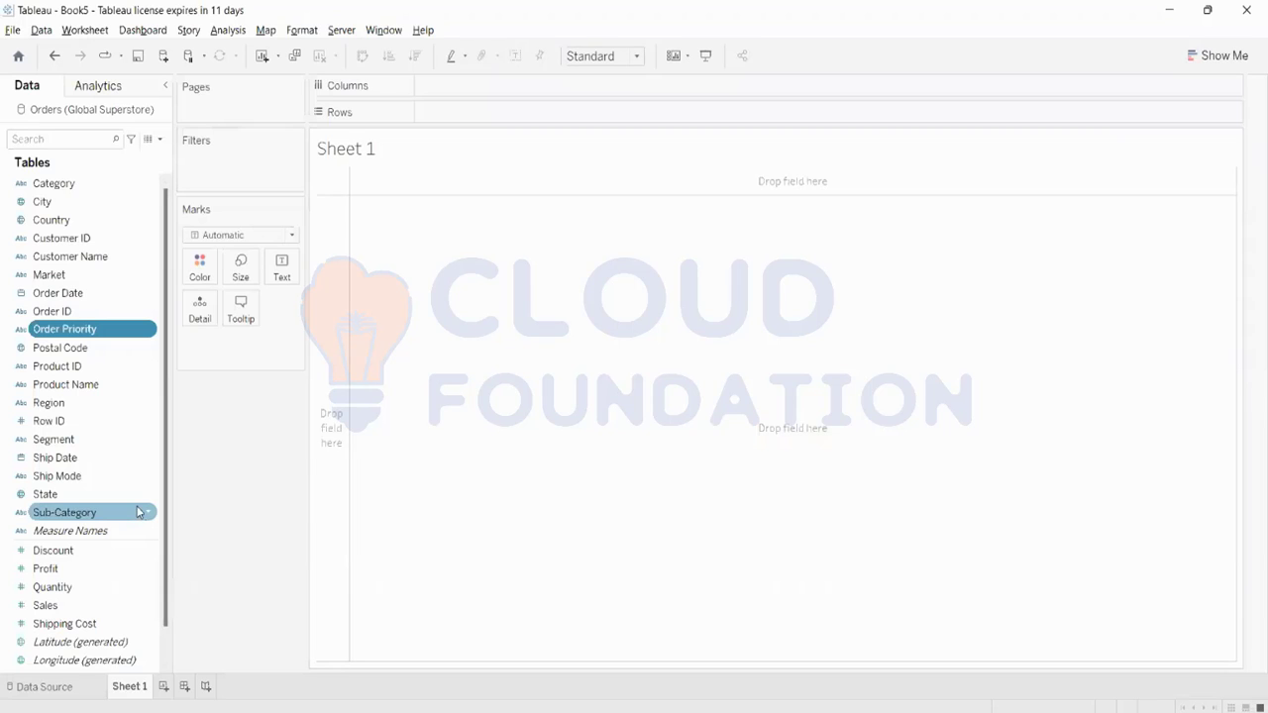
Build a text table of Sales by Sub-Category on rows, sorted in descending order of Sales.
left_click_drag(105, 515, 518, 120)
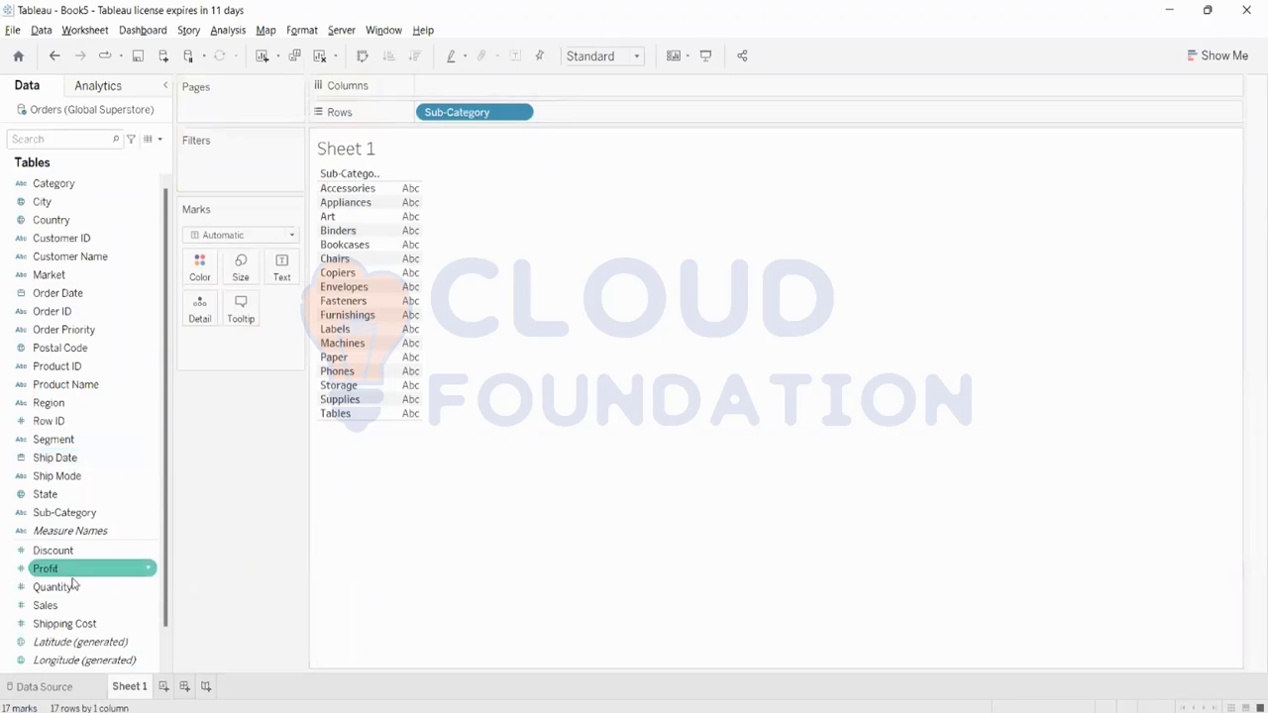
left_click_drag(79, 605, 285, 273)
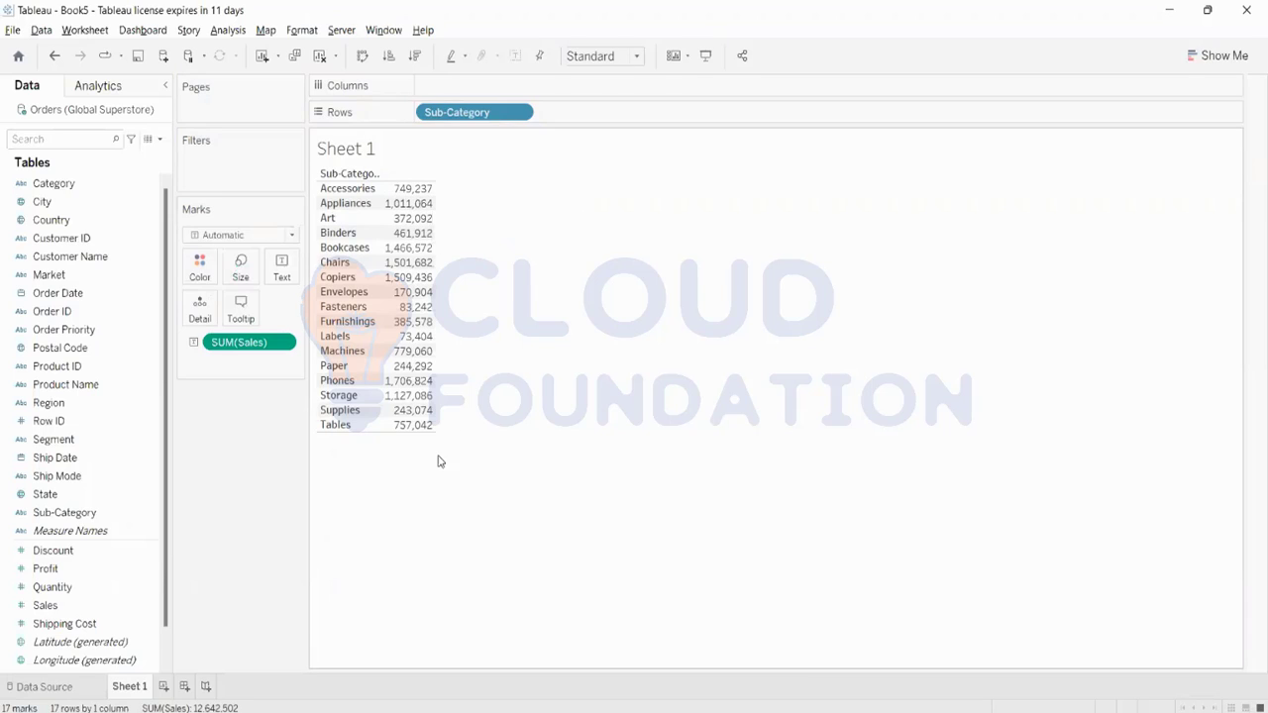
left_click(416, 60)
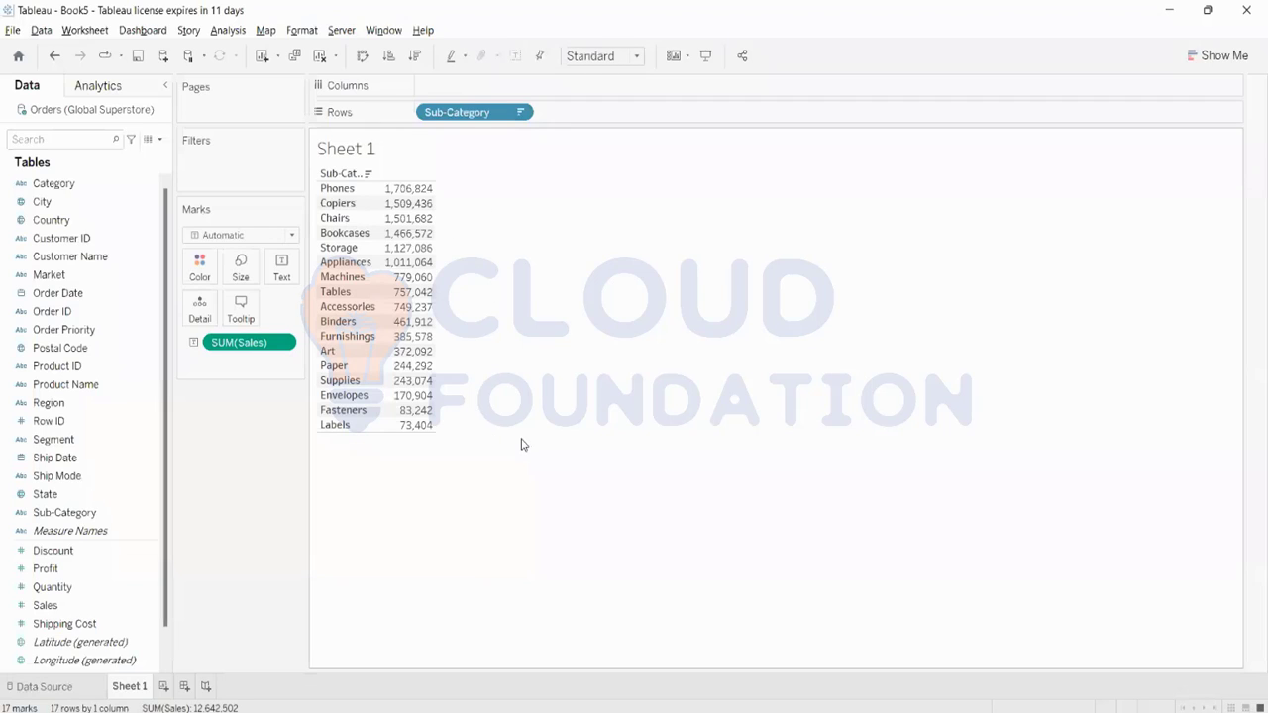
Start a new calculated field and name it INDEX.
left_click(157, 138)
left_click(127, 156)
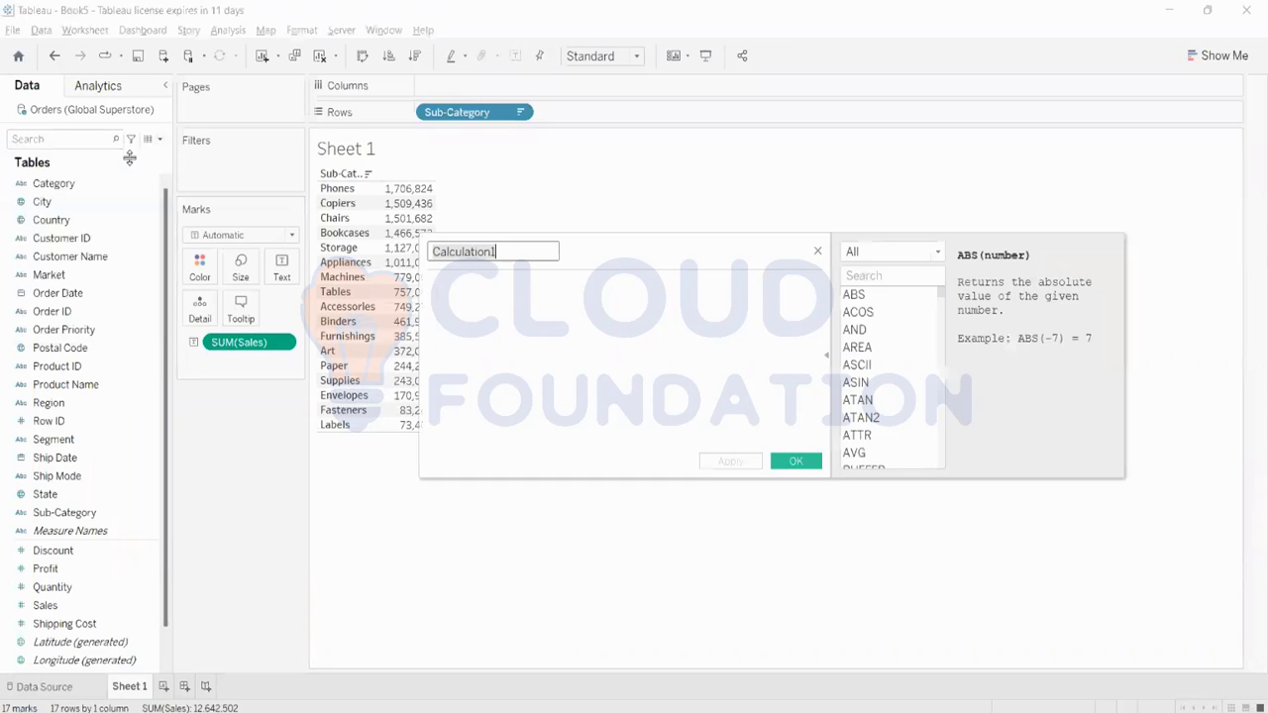
key("BackSpace")
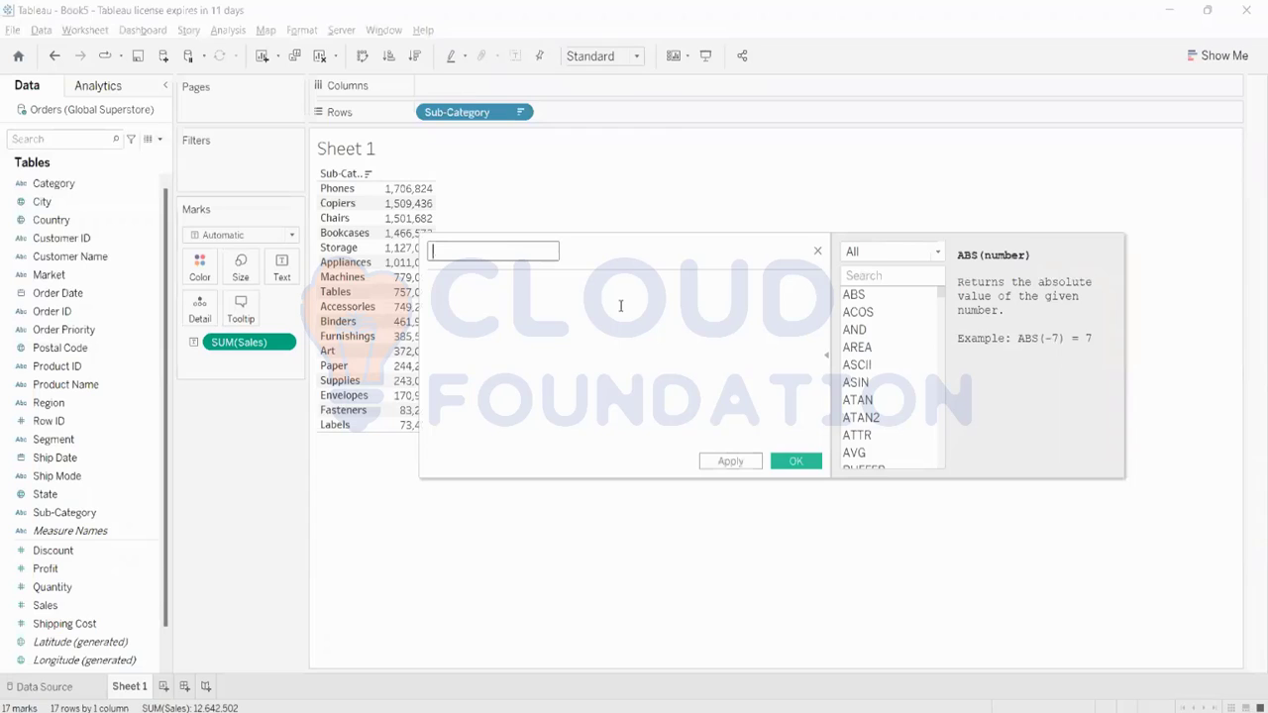
key("Caps_Lock")
type("I")
key("Caps_Lock")
type("n")
key("BackSpace")
key("Caps_Lock")
type("NDEX")
Enter the formula INDEX() in the calculated field, leave its default table calculation as is, and save it.
left_click(620, 306)
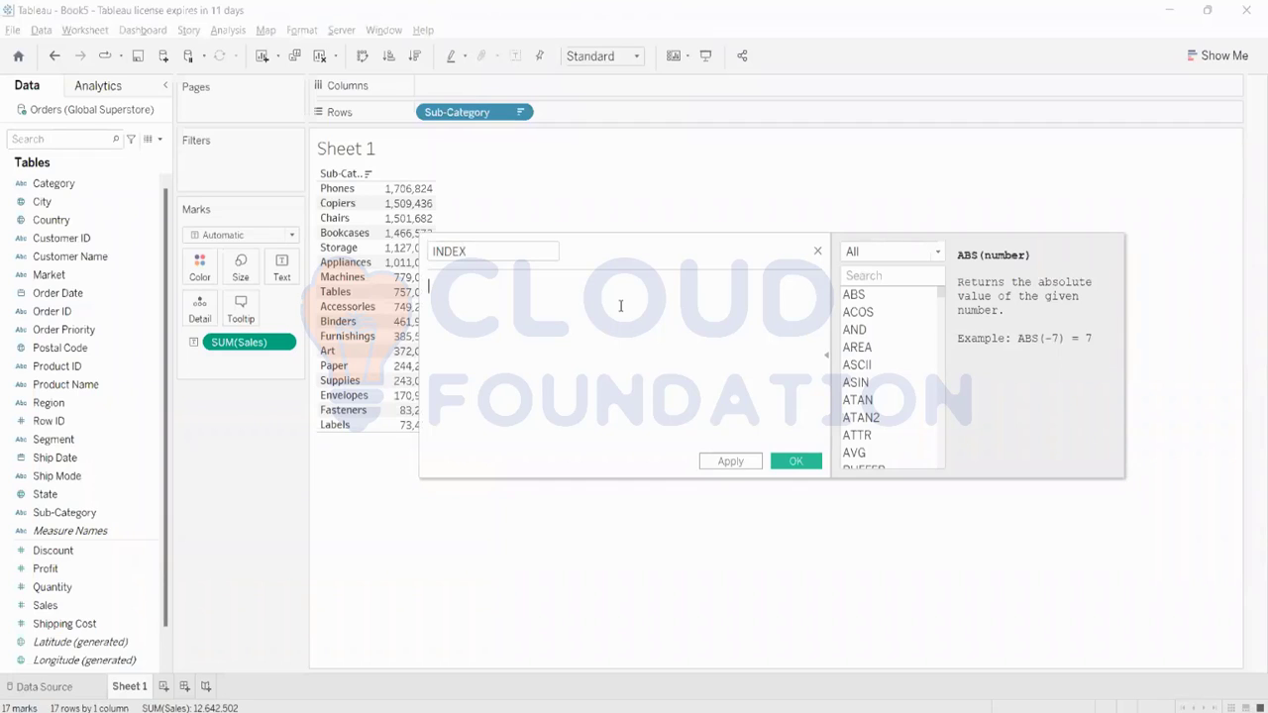
type("IND")
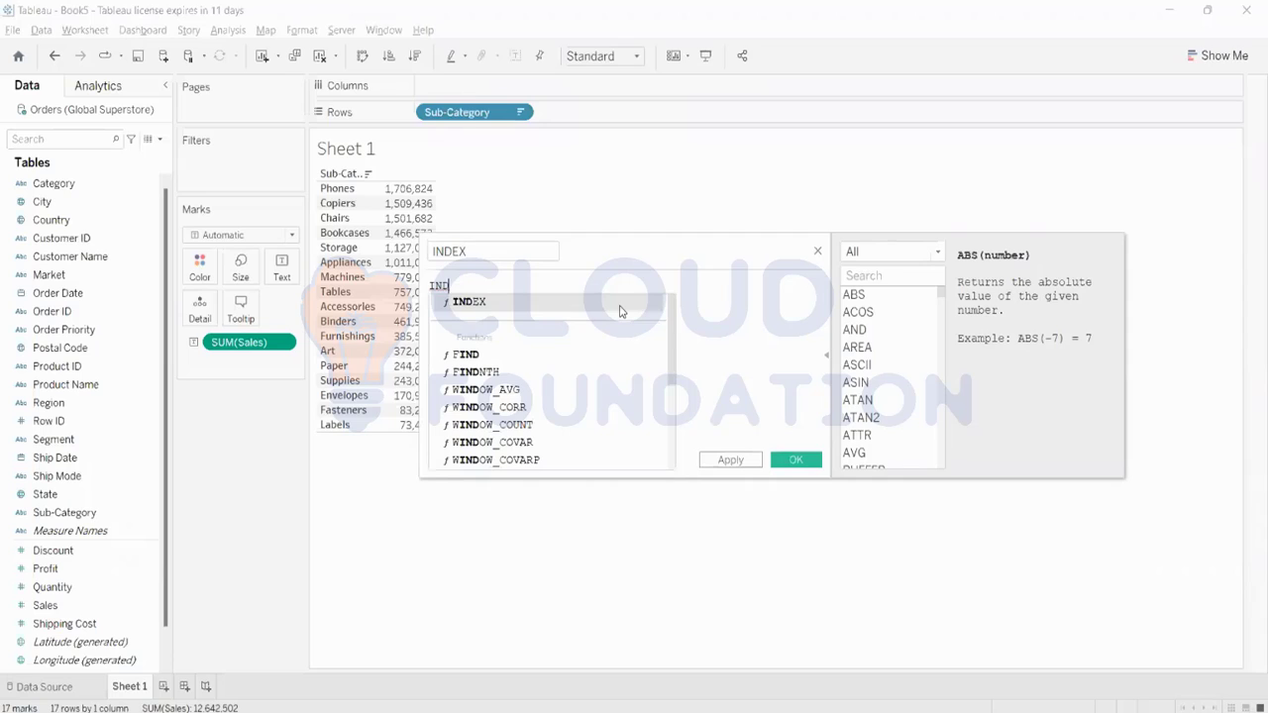
key("Return")
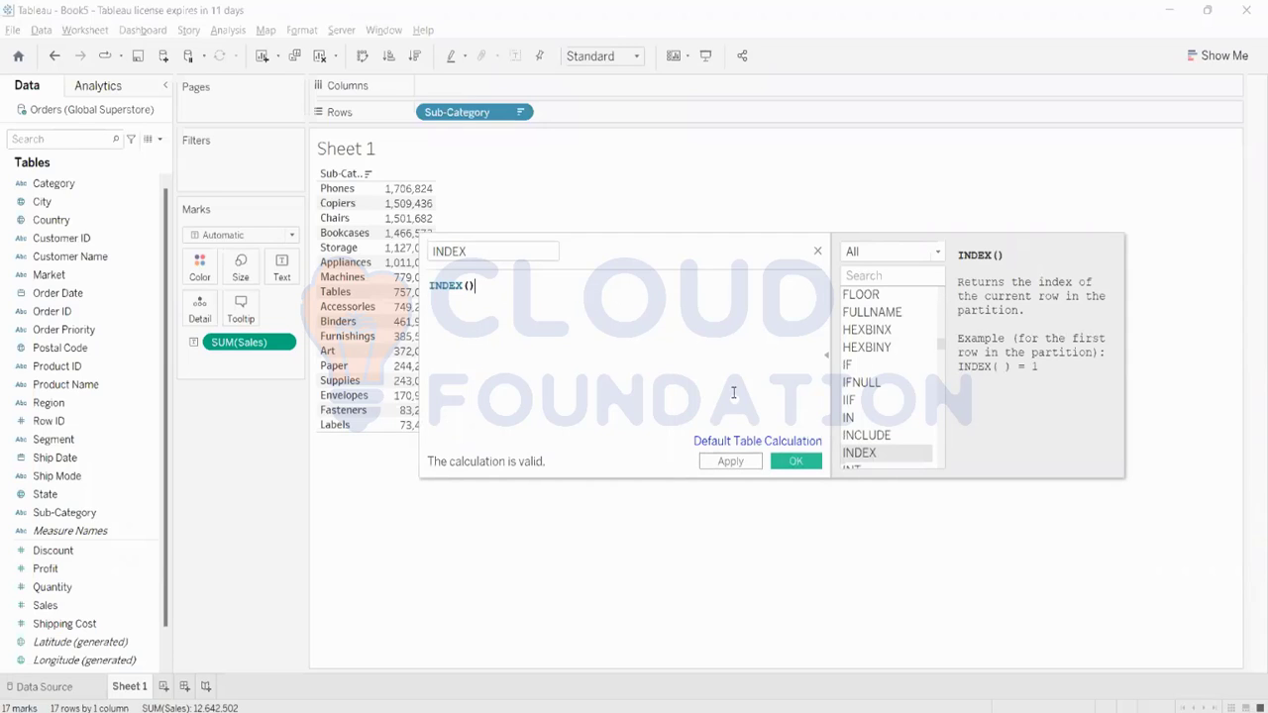
left_click(711, 442)
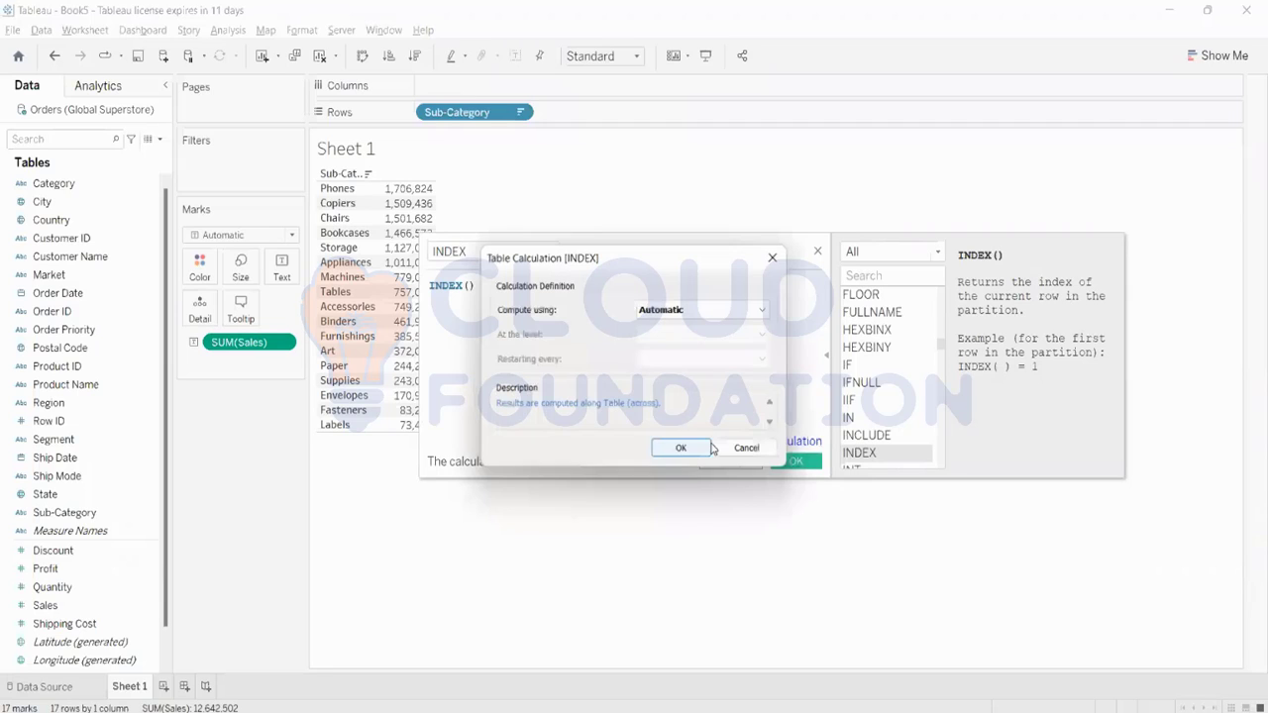
left_click(772, 257)
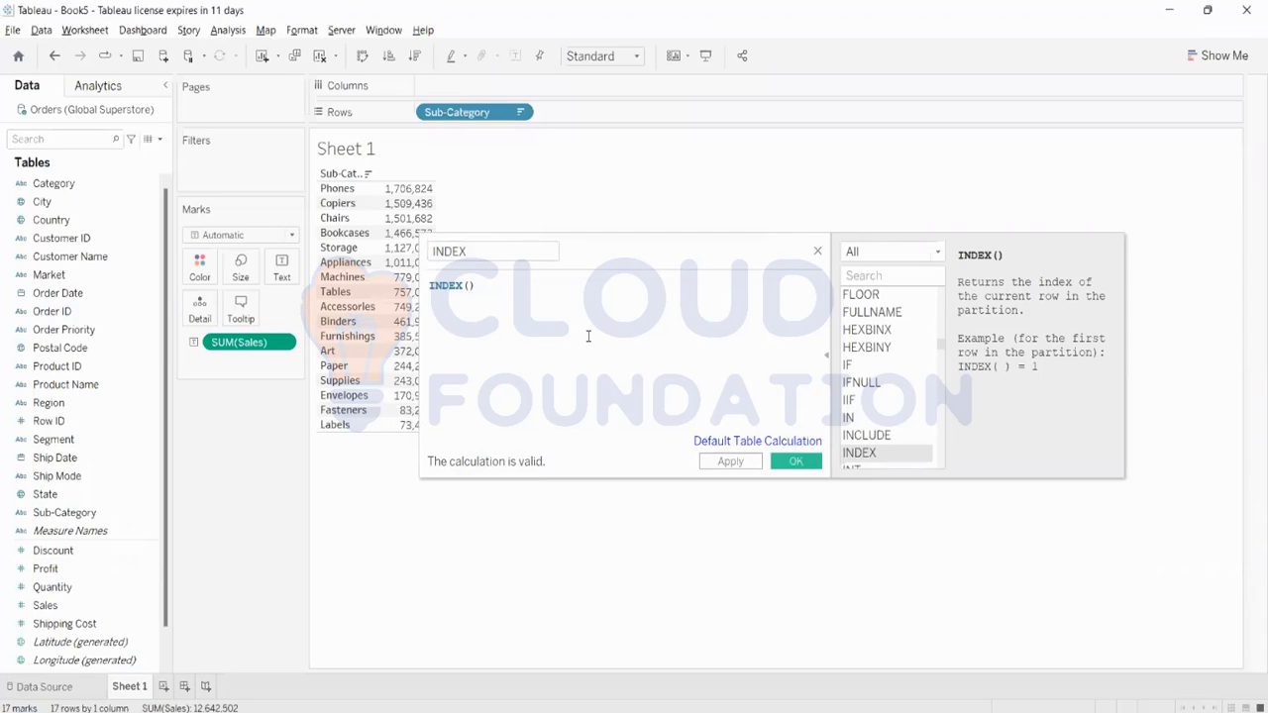
left_click(731, 462)
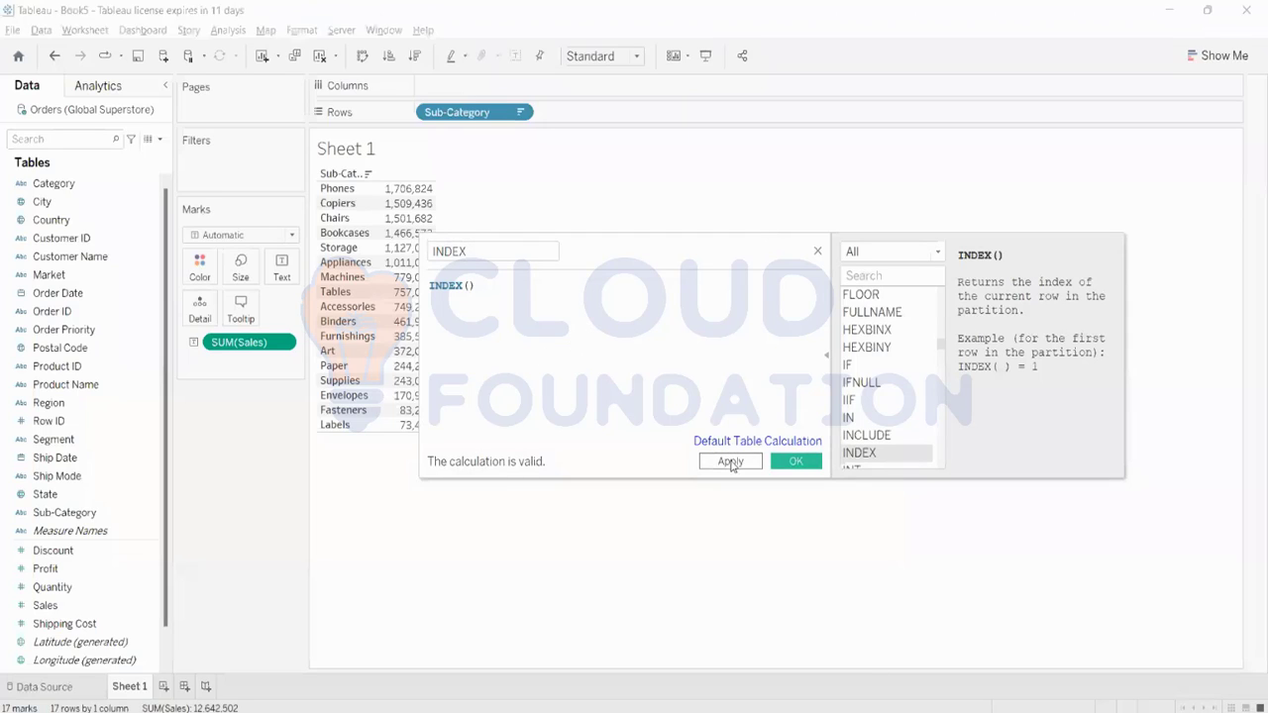
left_click(794, 464)
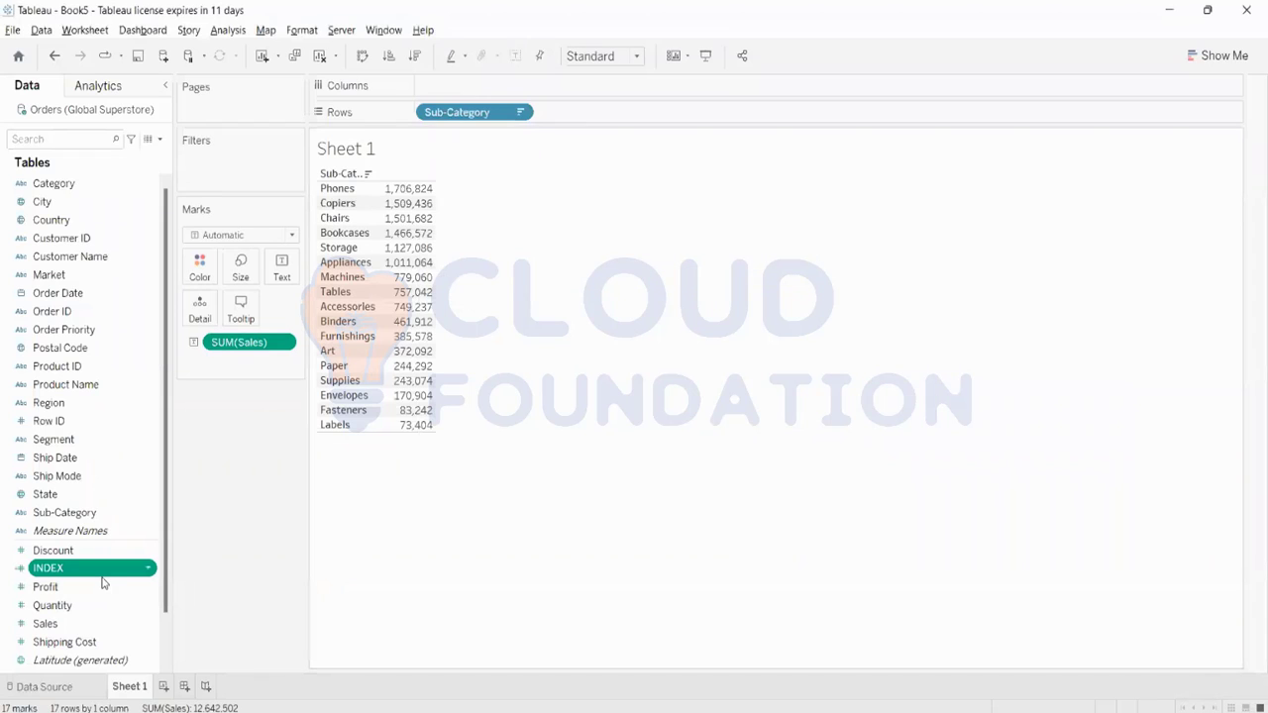
Try adding INDEX to rows after Sub-Category and converting the view to a text table, and undo the conversion.
left_click_drag(529, 351, 636, 117)
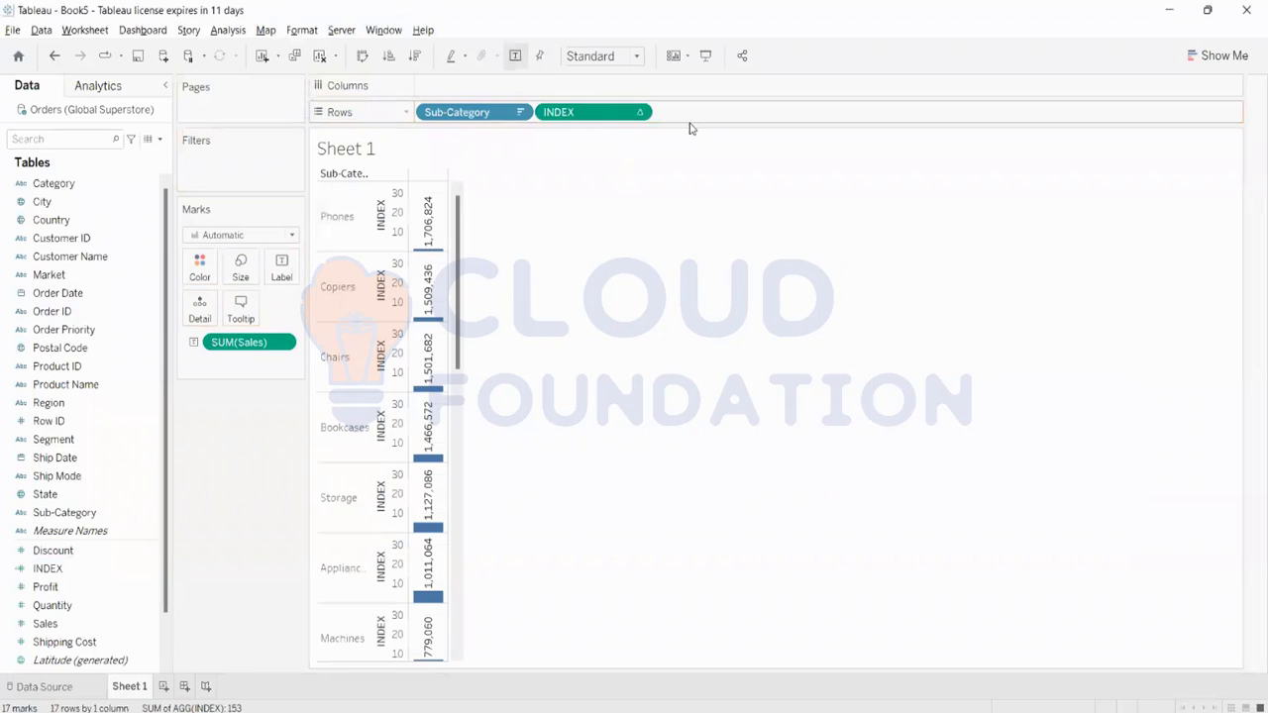
left_click(1203, 58)
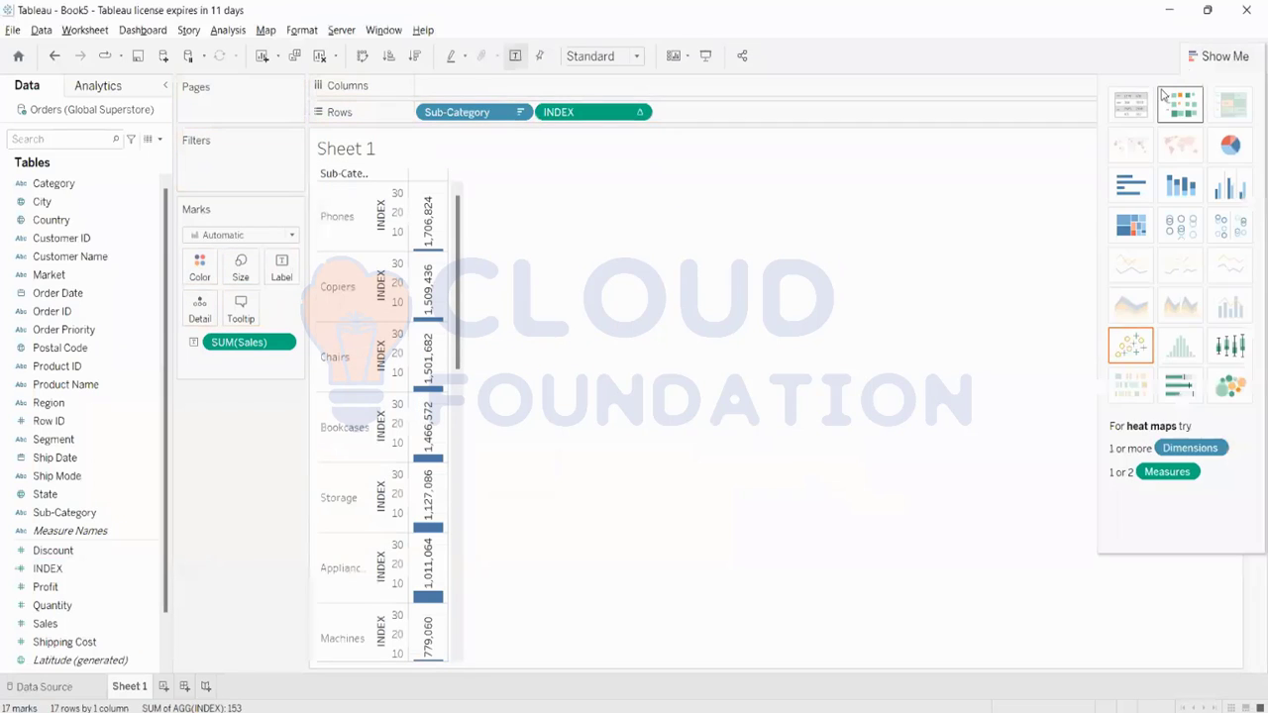
left_click(1144, 105)
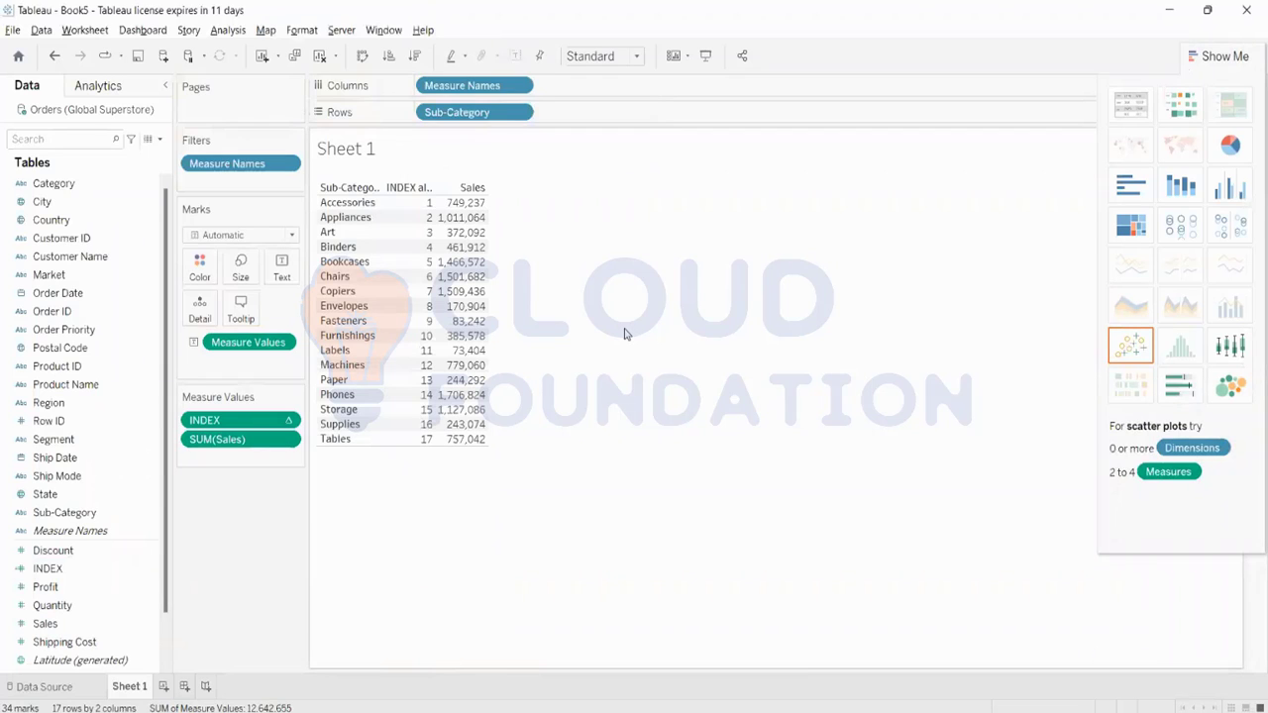
key("ctrl+z")
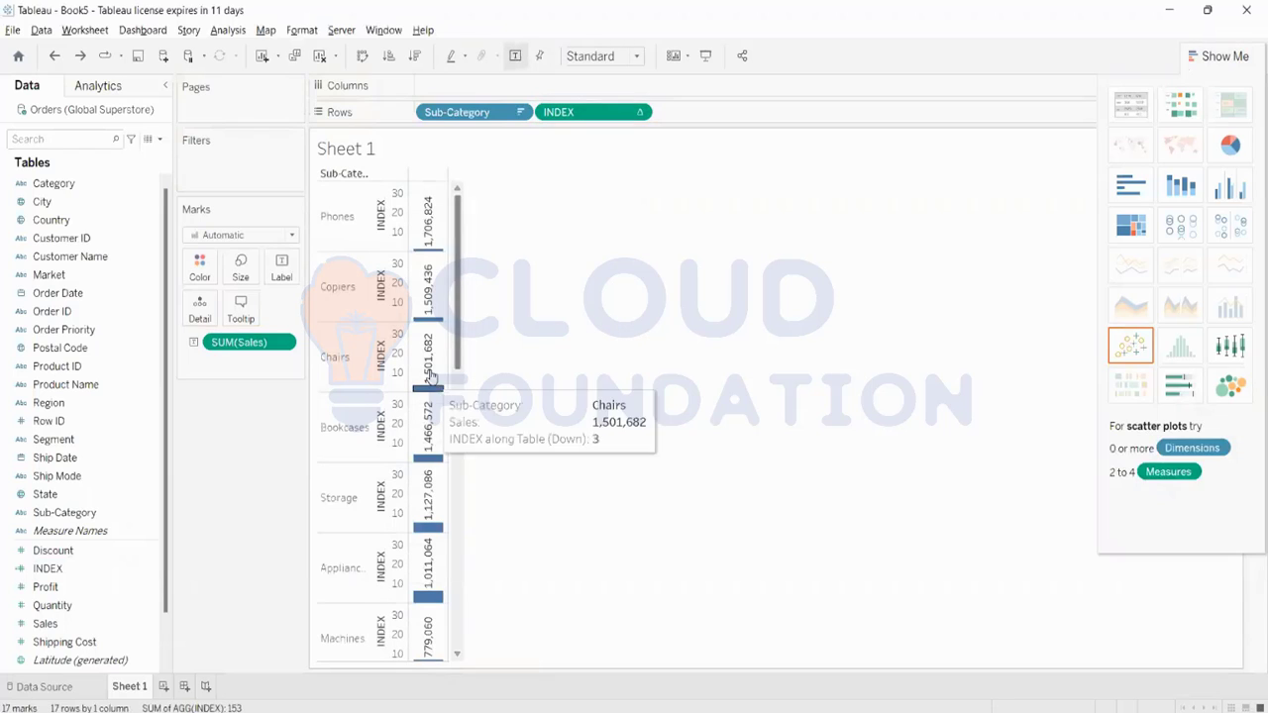
Examine the INDEX bars across the sub-categories and close the chart type suggestions.
scroll(424, 273, "down", 1)
scroll(424, 273, "down", 12)
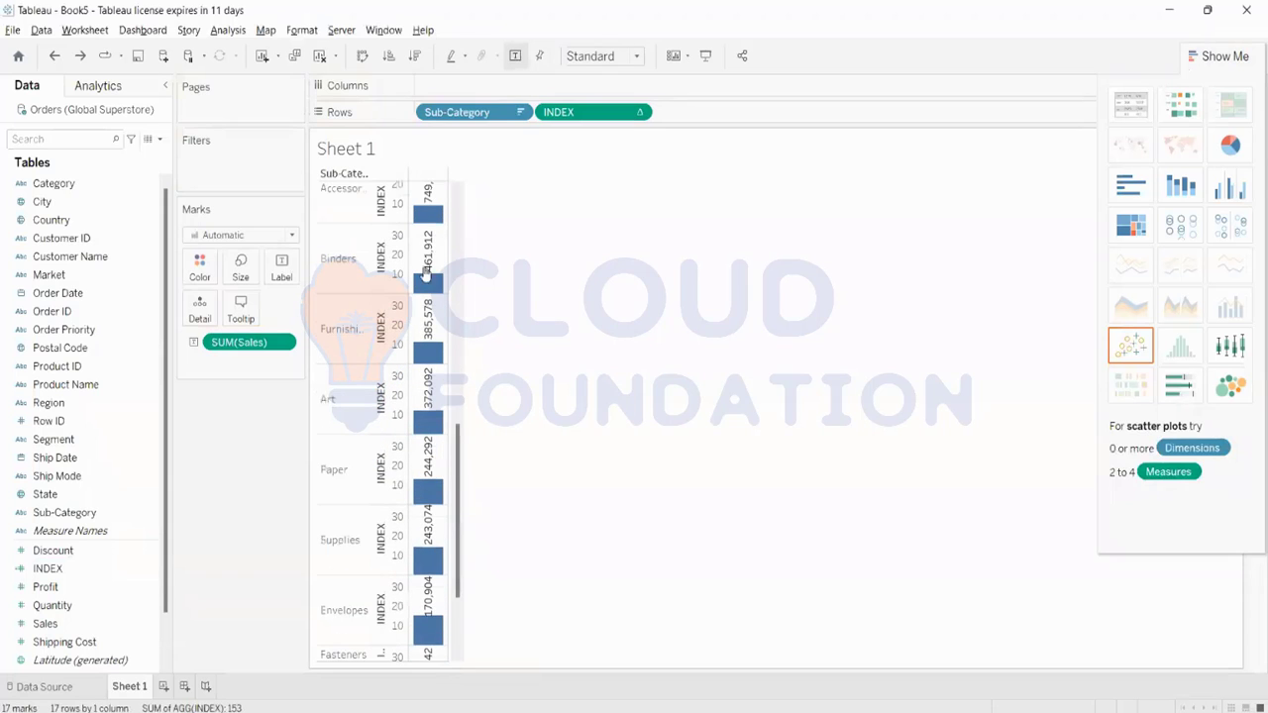
scroll(425, 274, "up", 12)
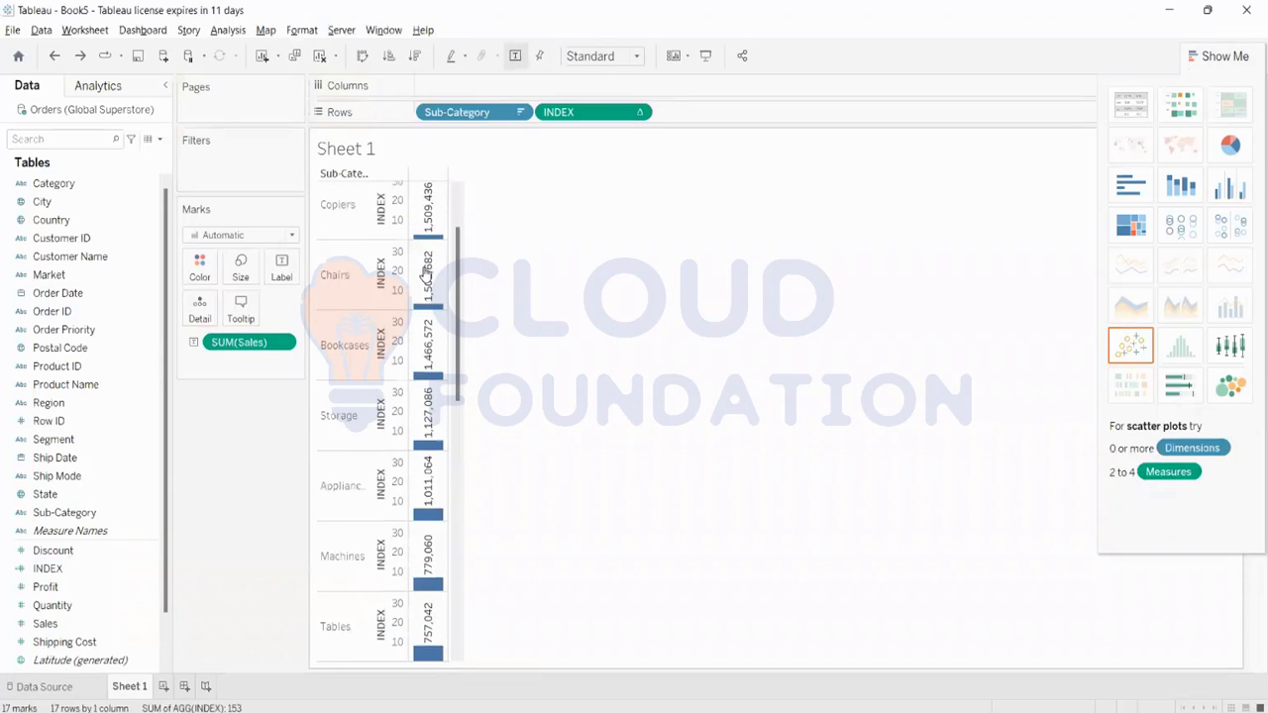
mouse_move(428, 232)
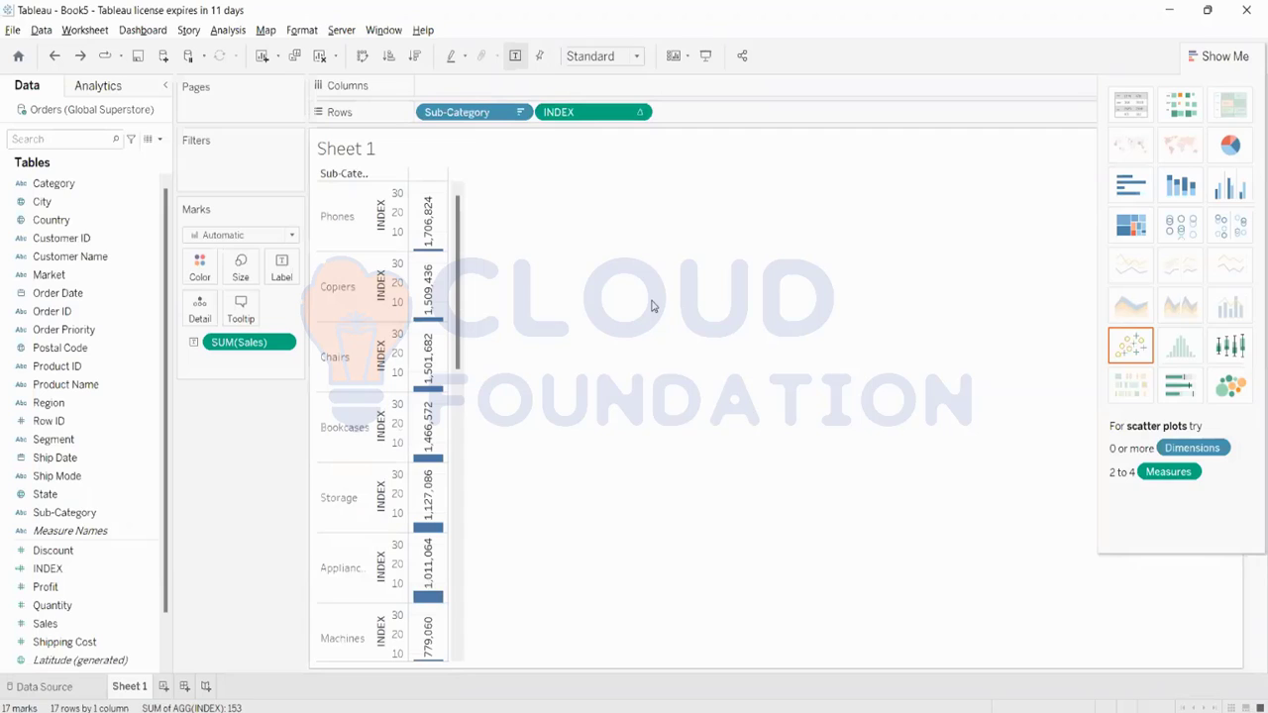
left_click(1200, 61)
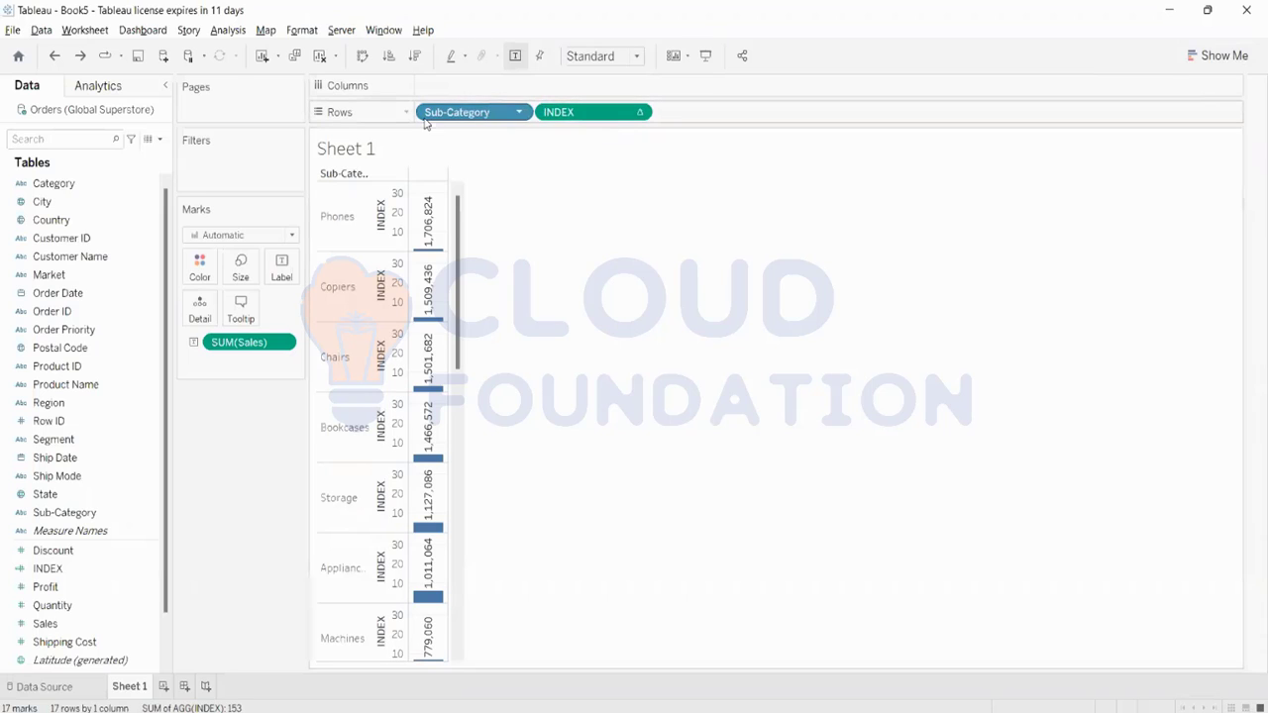
Remove the continuous INDEX field from rows, trying it there once more.
left_click_drag(559, 112, 576, 59)
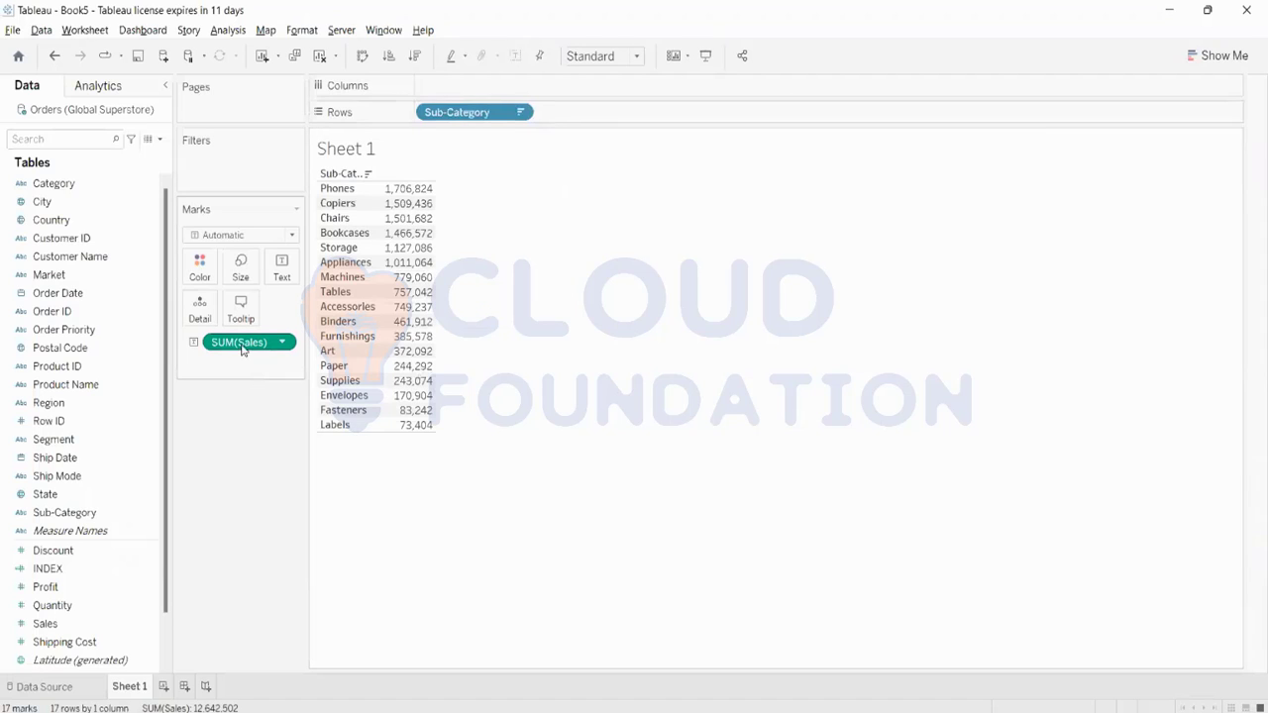
left_click_drag(48, 569, 593, 122)
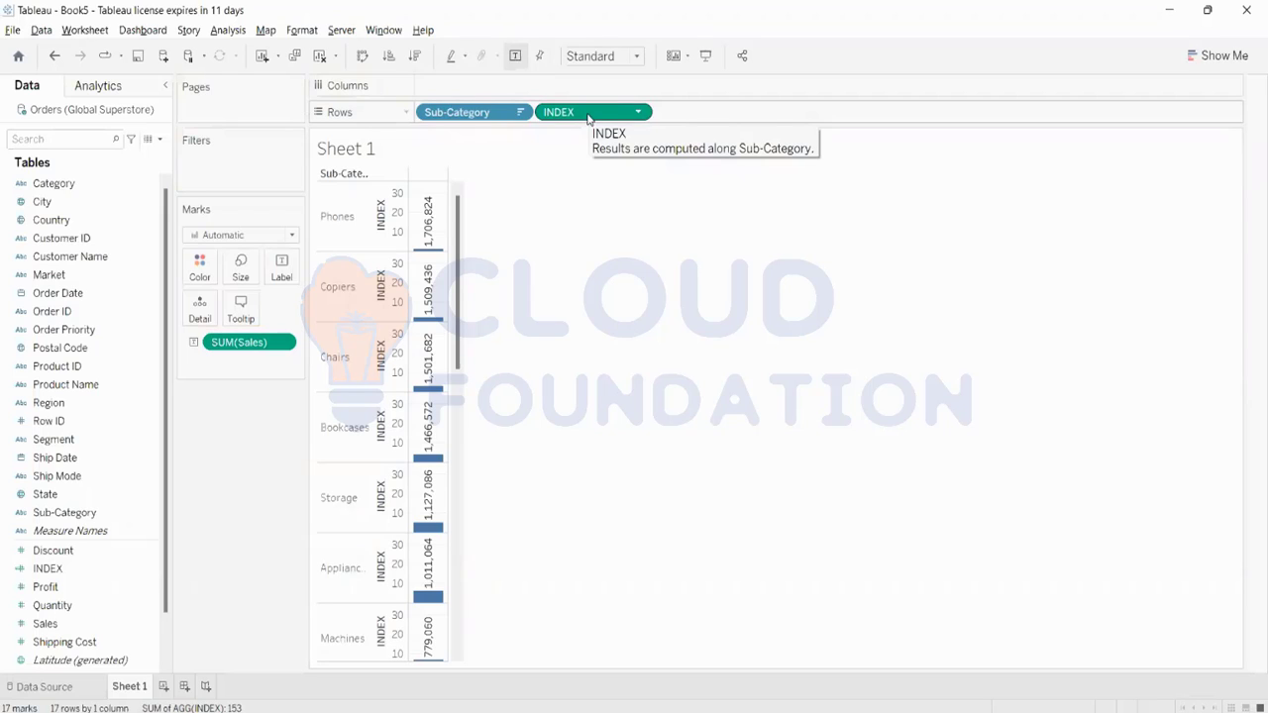
left_click_drag(587, 117, 454, 10)
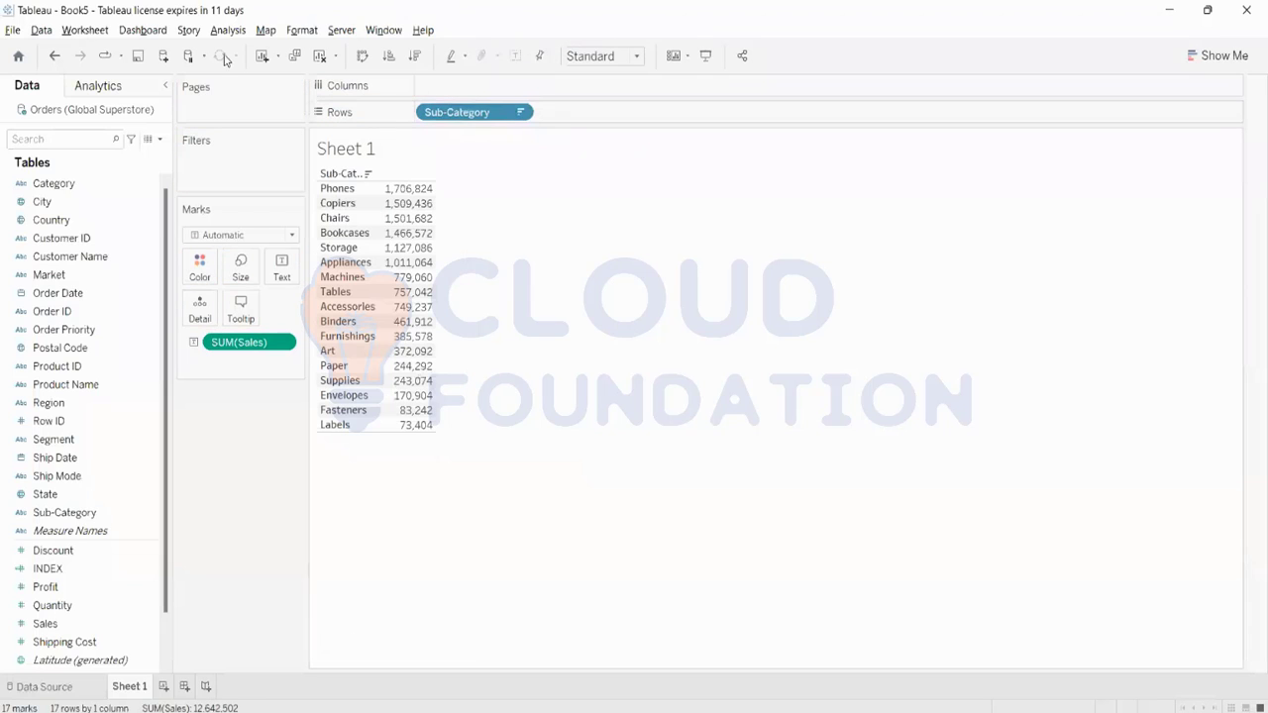
Convert the INDEX field to discrete and place it on rows before Sub-Category to number the rows.
right_click(54, 572)
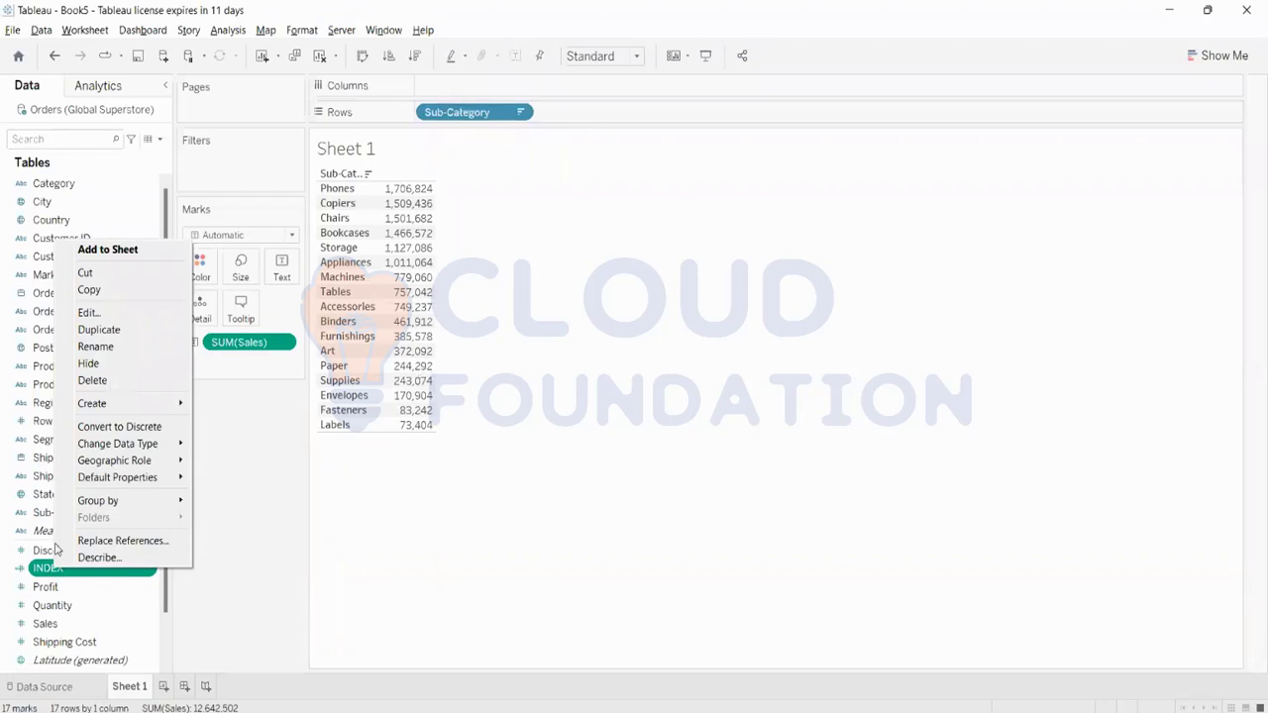
left_click(135, 427)
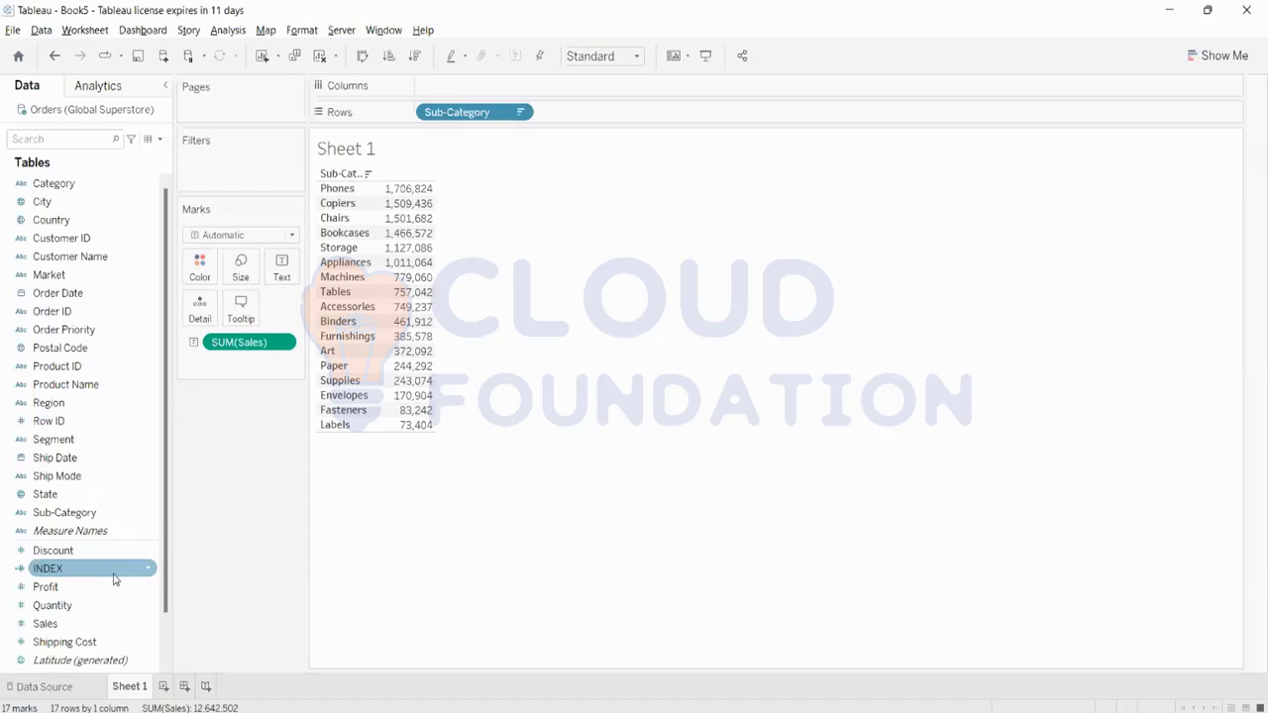
left_click_drag(114, 580, 327, 400)
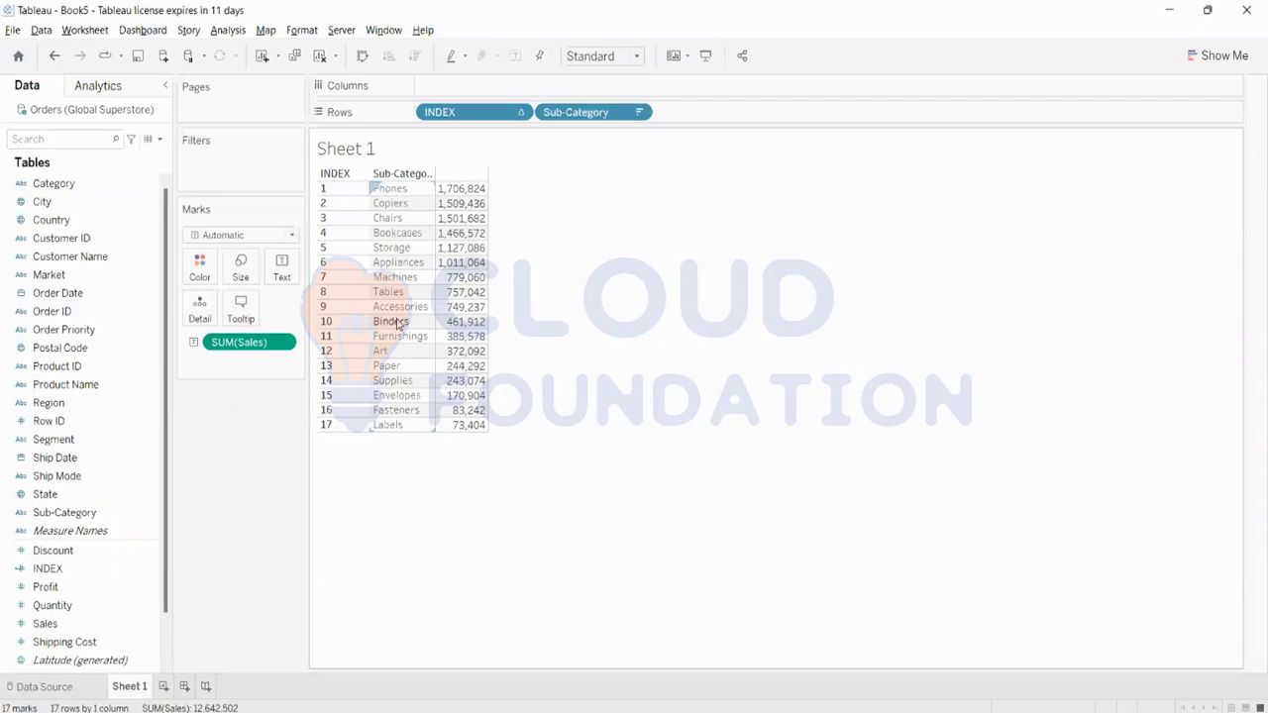
mouse_move(487, 248)
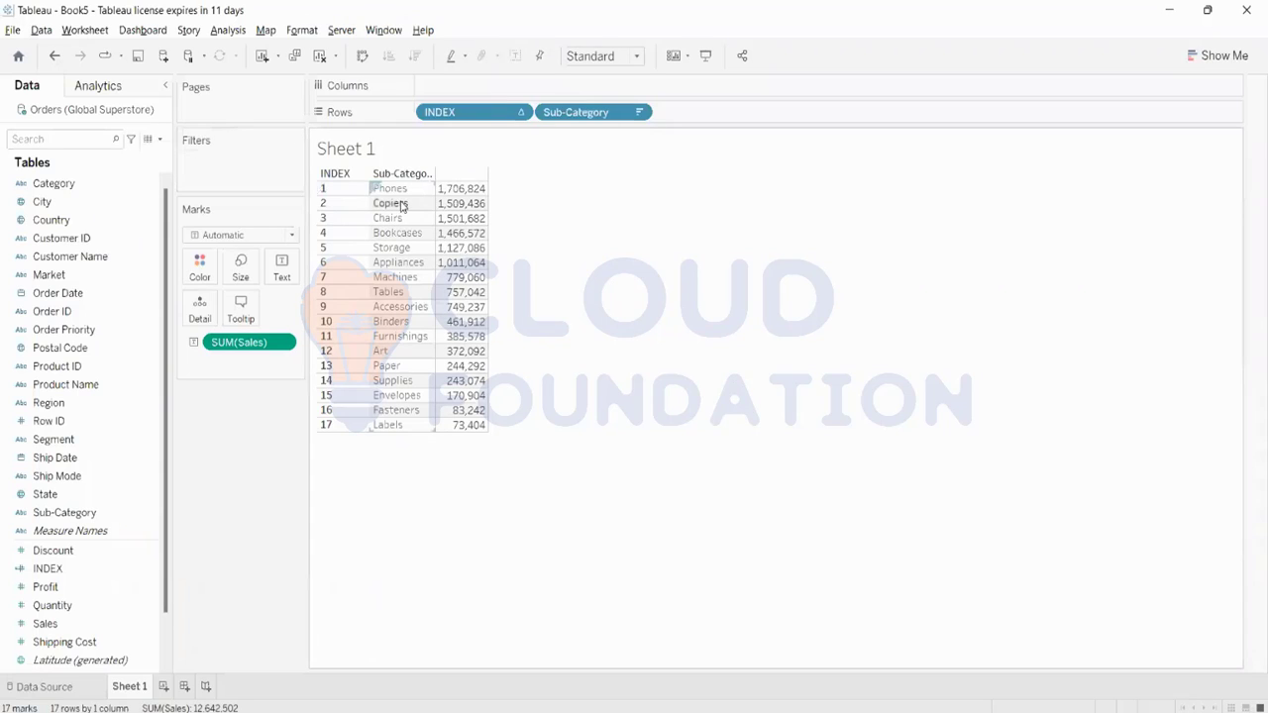
Start another calculated field and name it TOP N.
left_click(160, 140)
left_click(151, 153)
key("BackSpace")
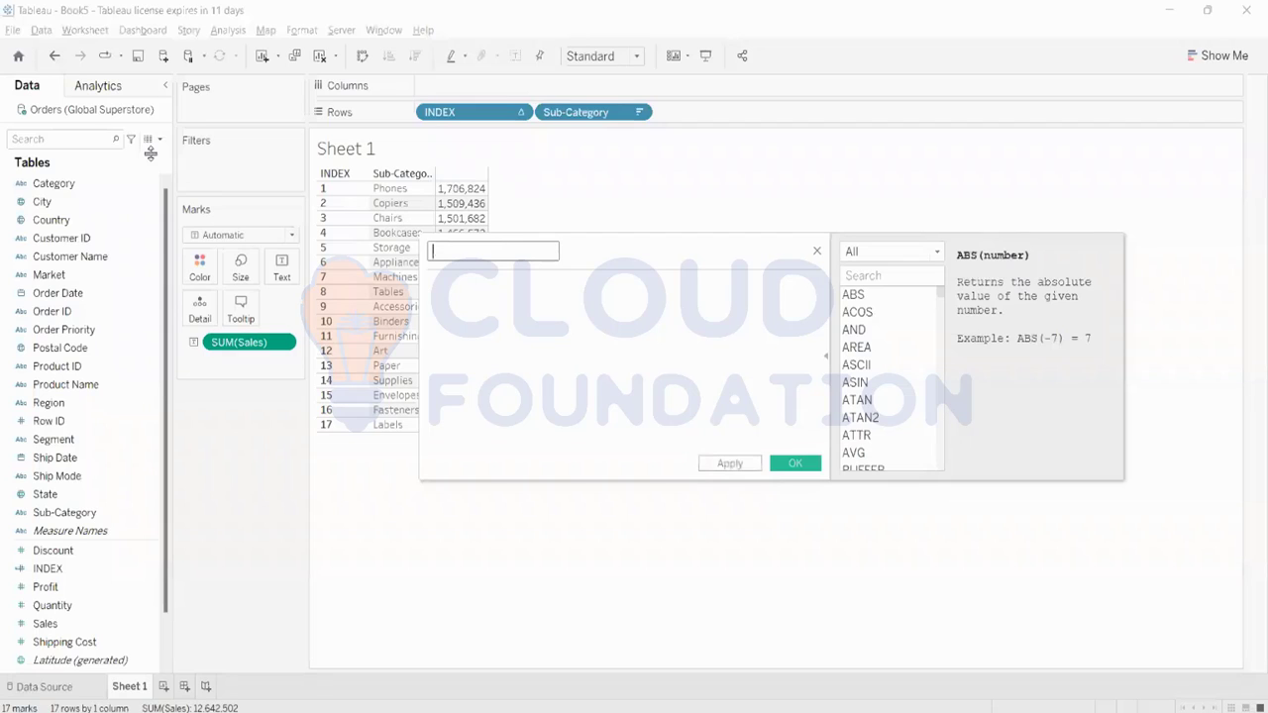
key("Caps_Lock")
type("TOP N")
key("Tab")
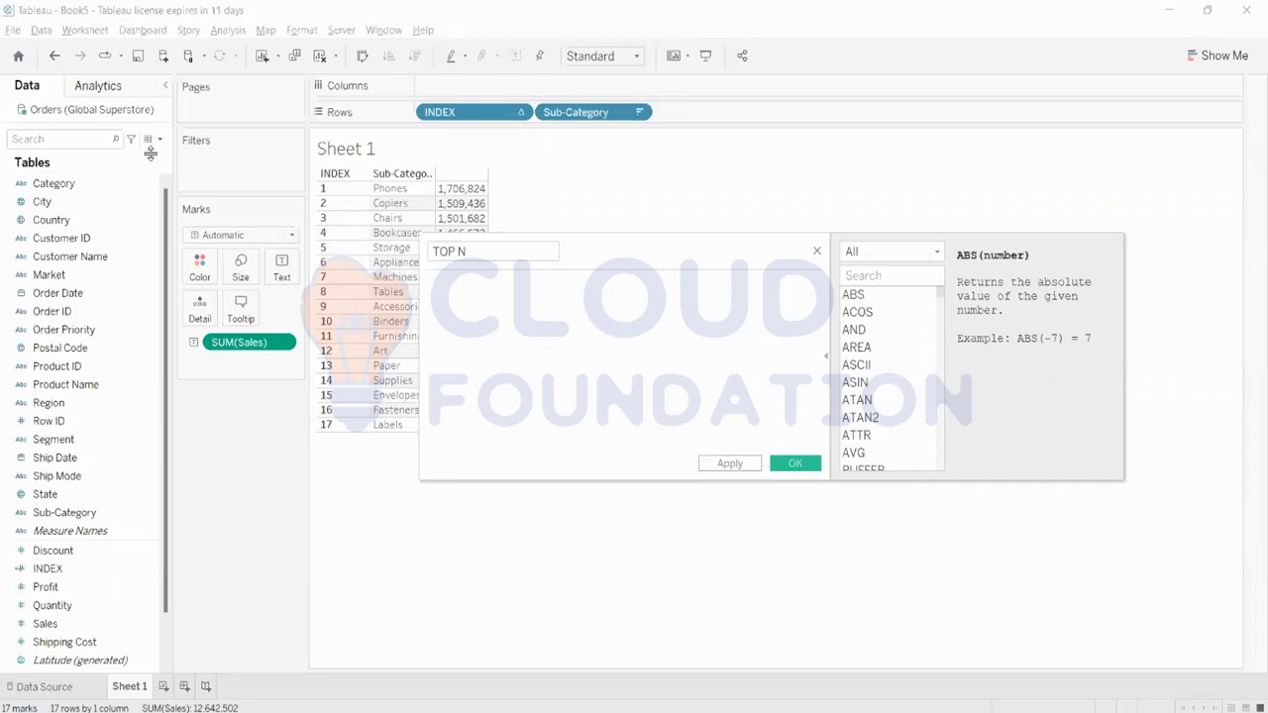
Enter the formula [INDEX] <= 10 for the TOP N field, apply it and save the calculation.
type("IND")
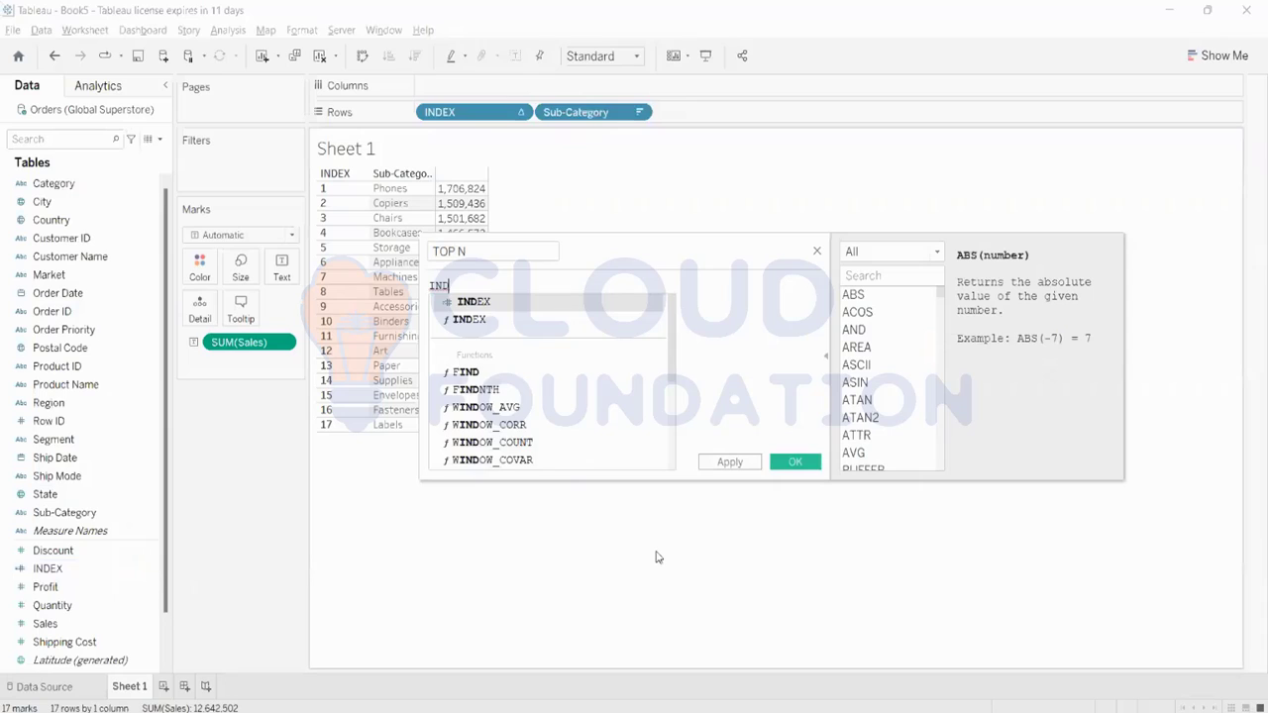
key("Return")
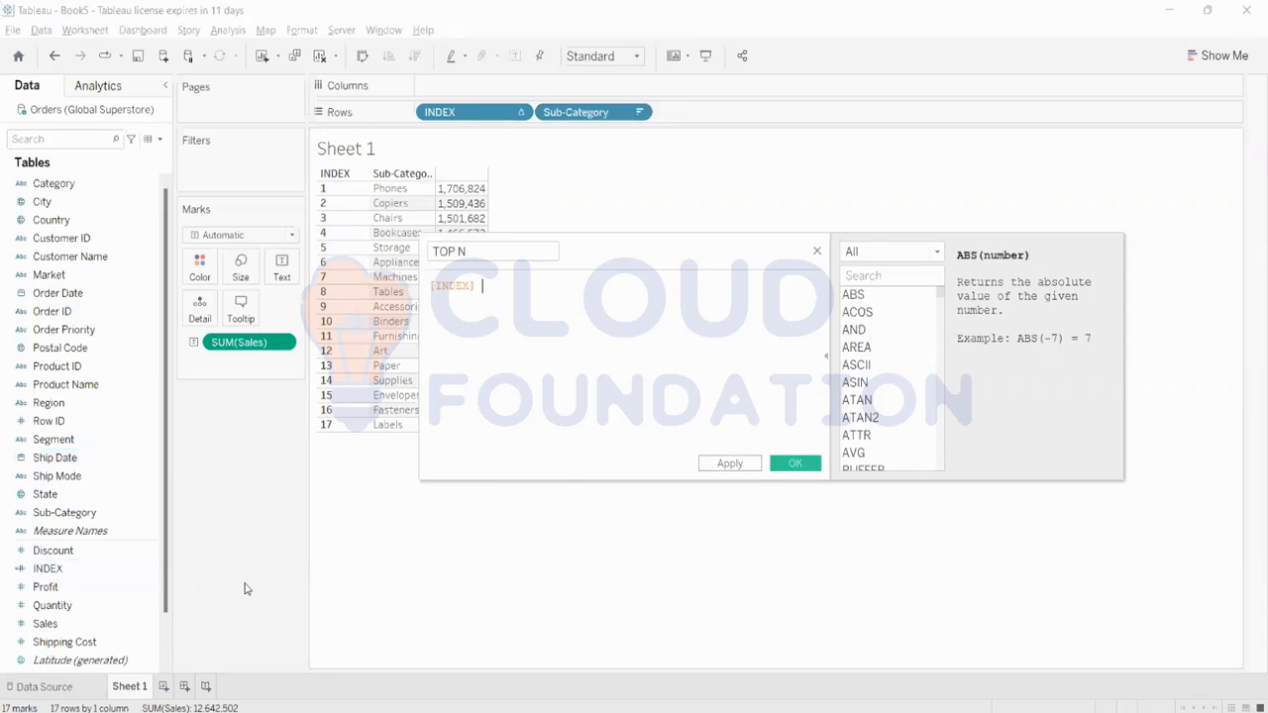
type("<= 10")
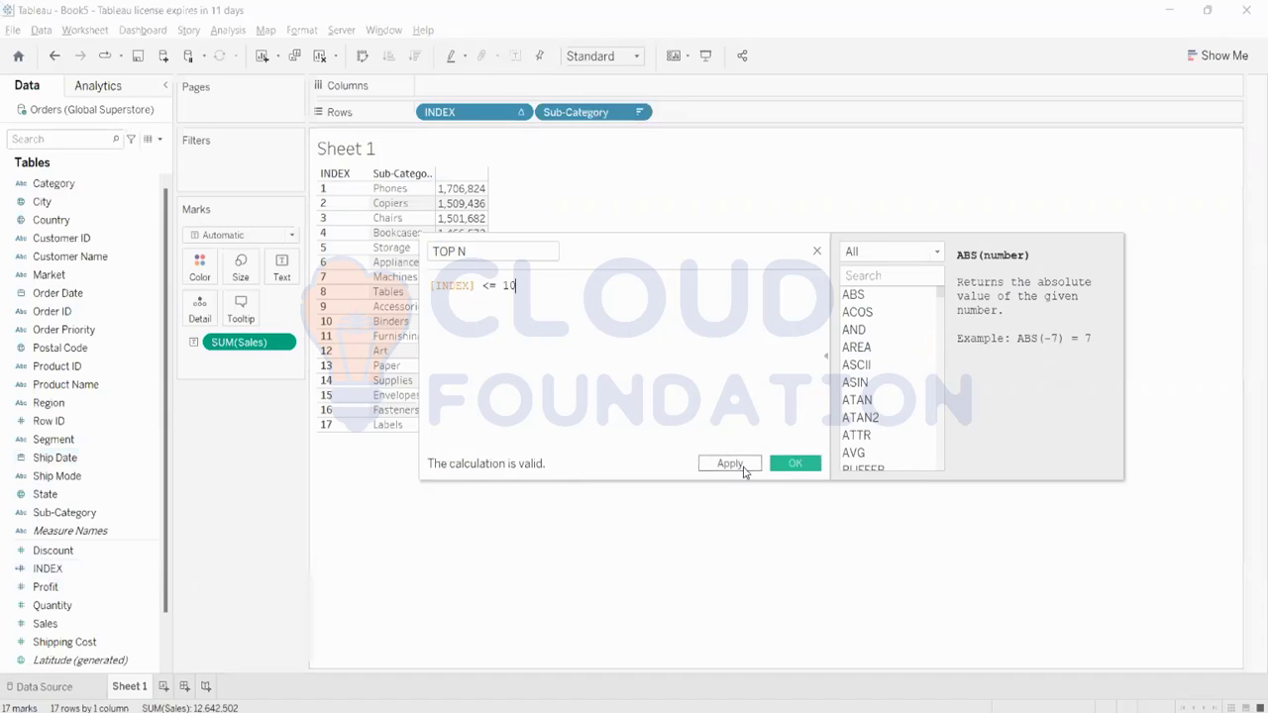
left_click(745, 469)
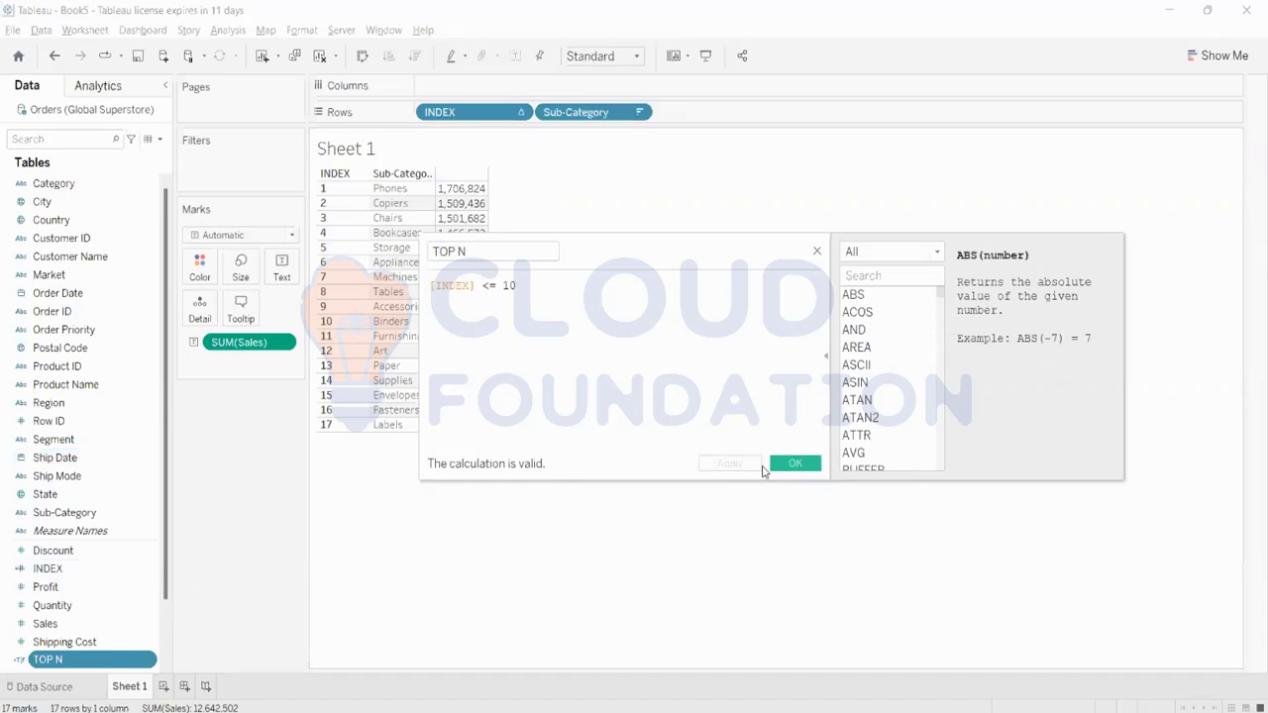
left_click(793, 465)
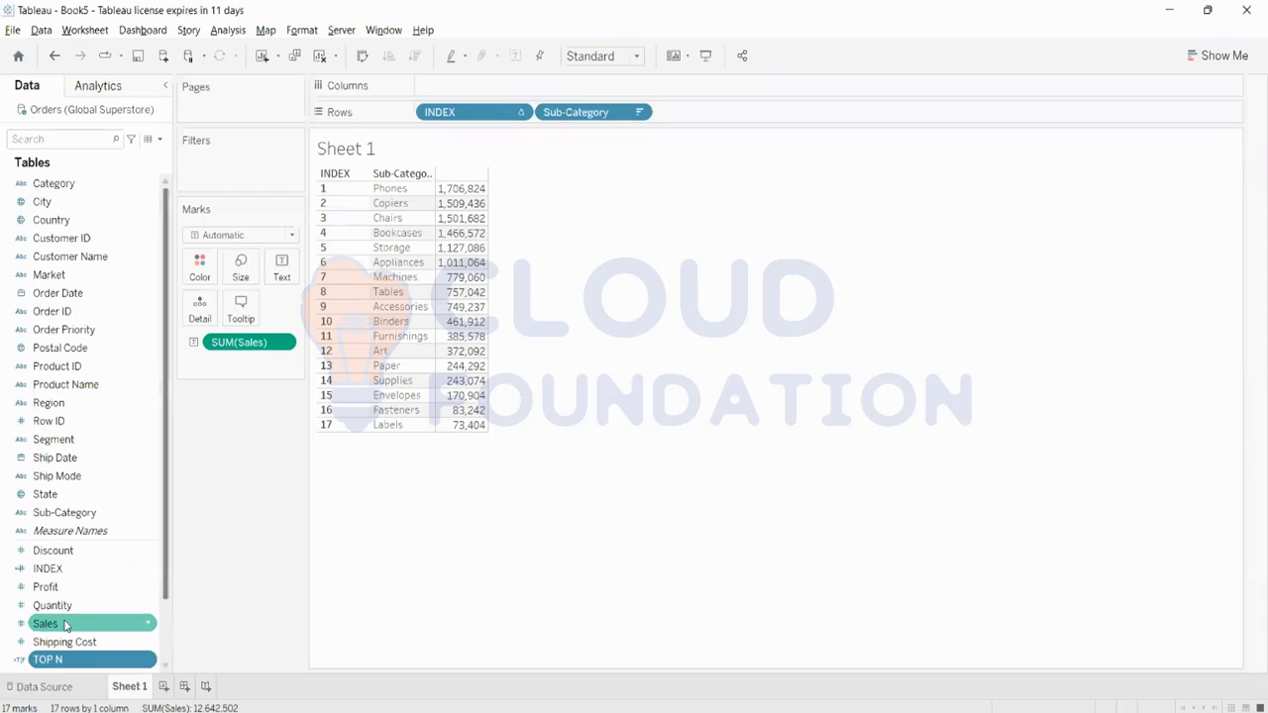
Color the Sales values in the table by the TOP N field.
left_click_drag(41, 661, 193, 265)
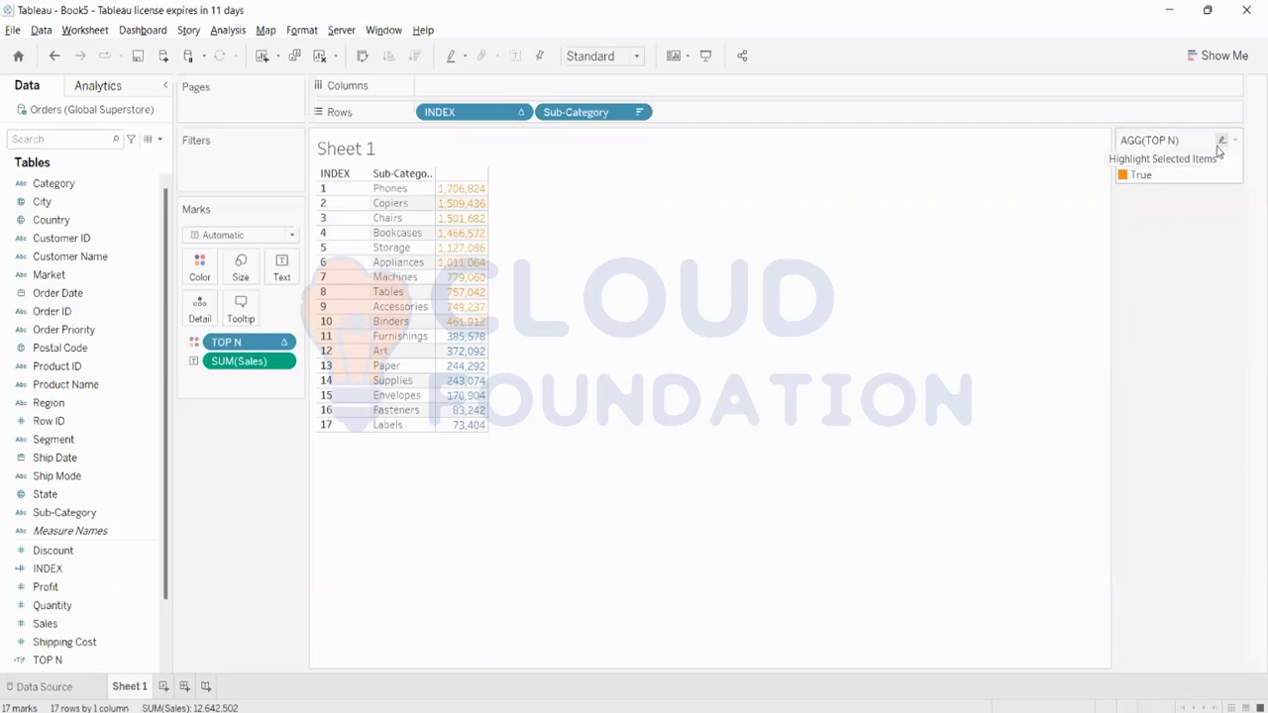
Highlight the True sub-categories through the TOP N color legend and clear the highlight again.
left_click(1234, 143)
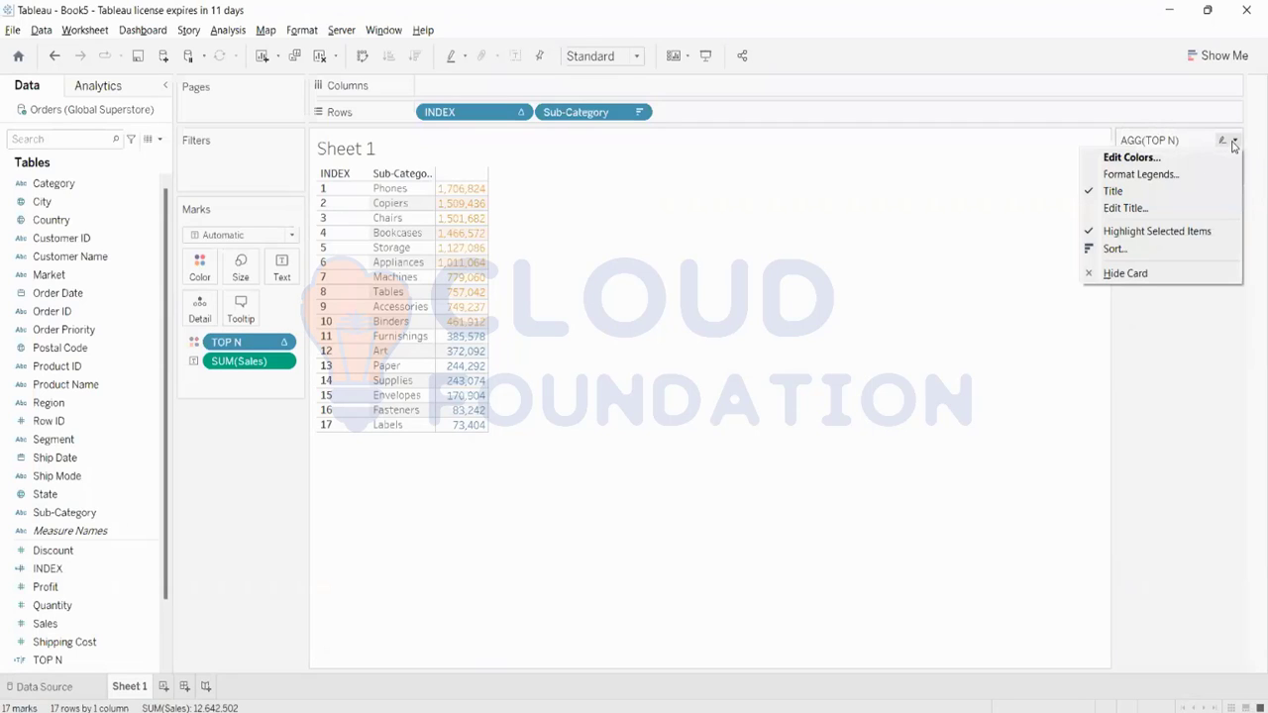
left_click(1184, 298)
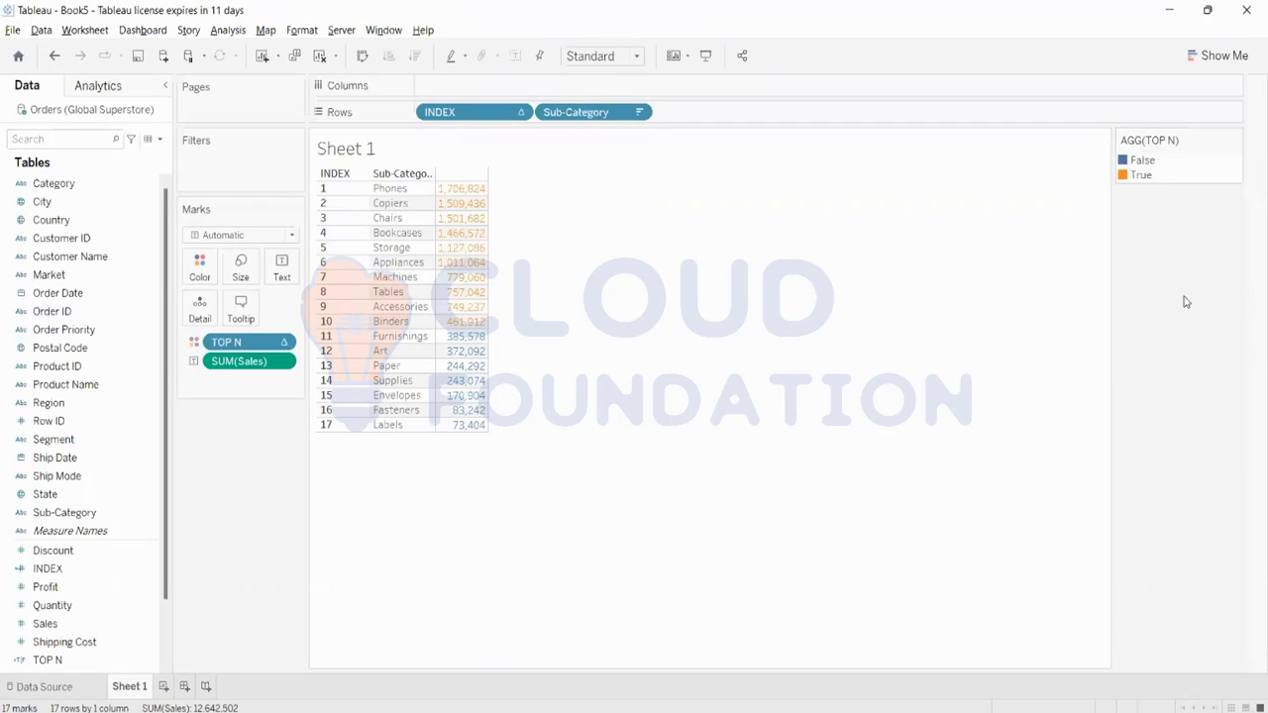
left_click(1145, 176)
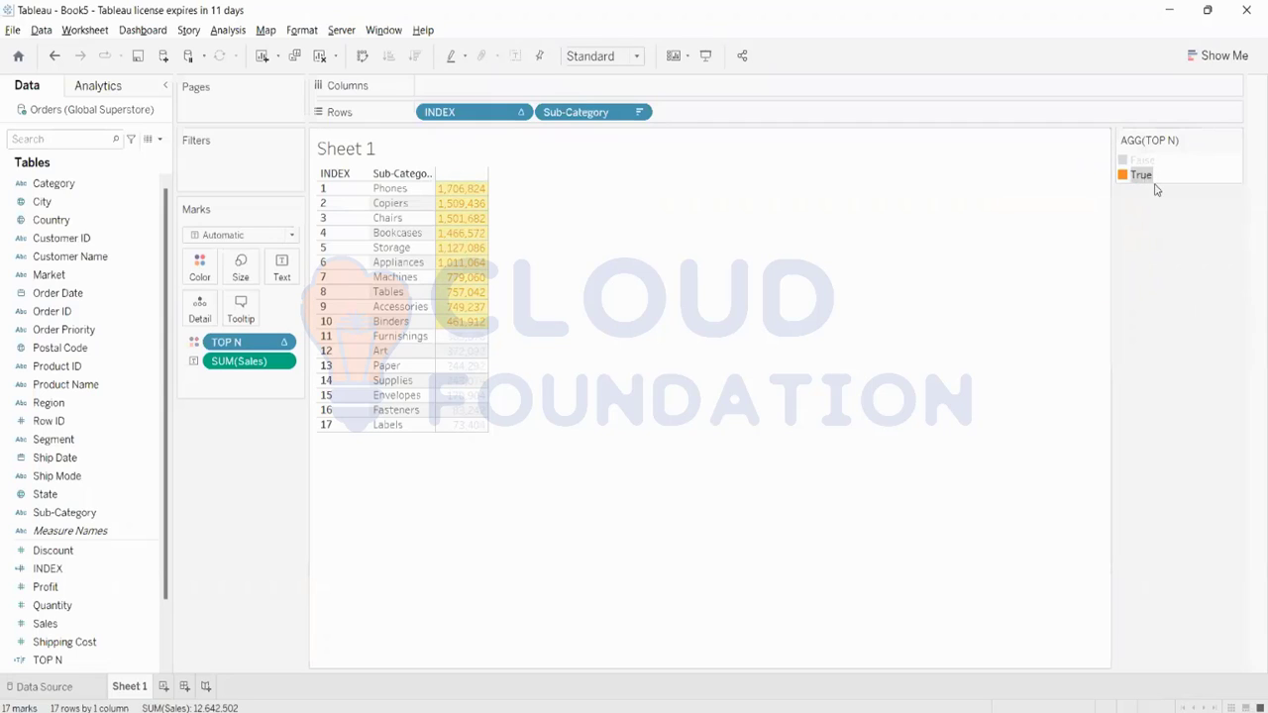
left_click(1096, 196)
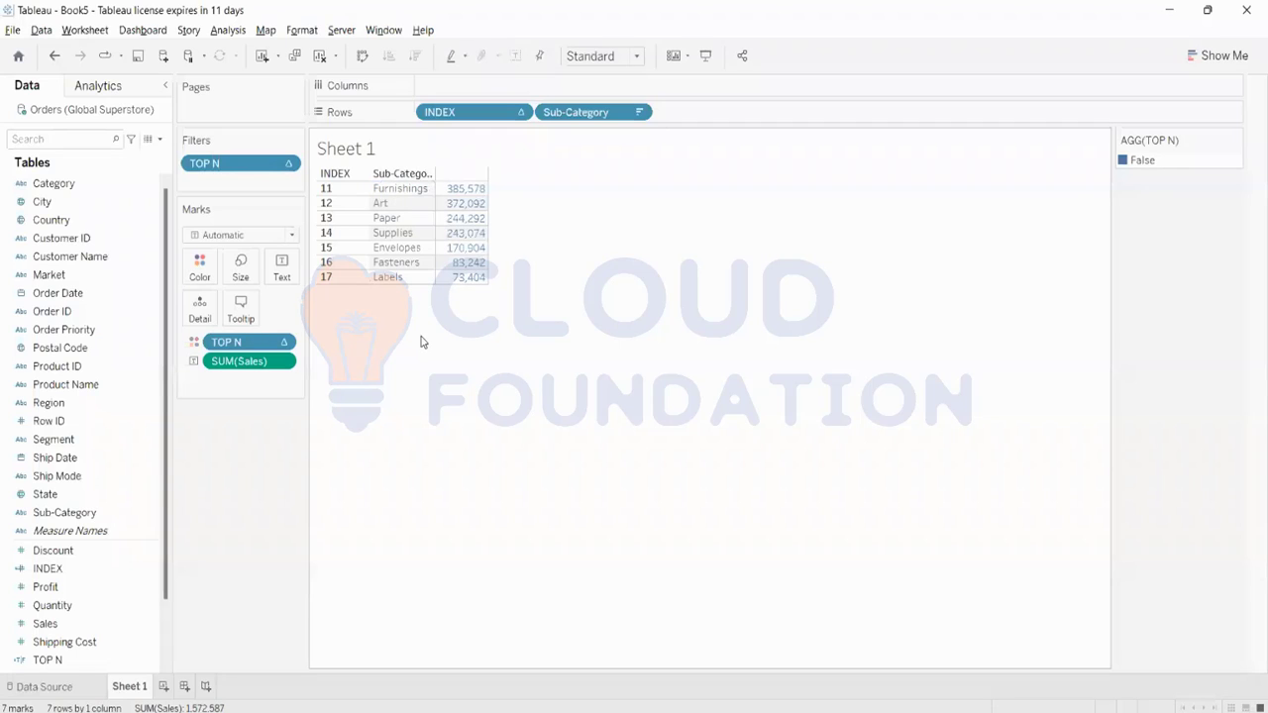
Highlight the False sub-categories through the color legend and remove the TOP N filter from the sheet.
left_click(1139, 161)
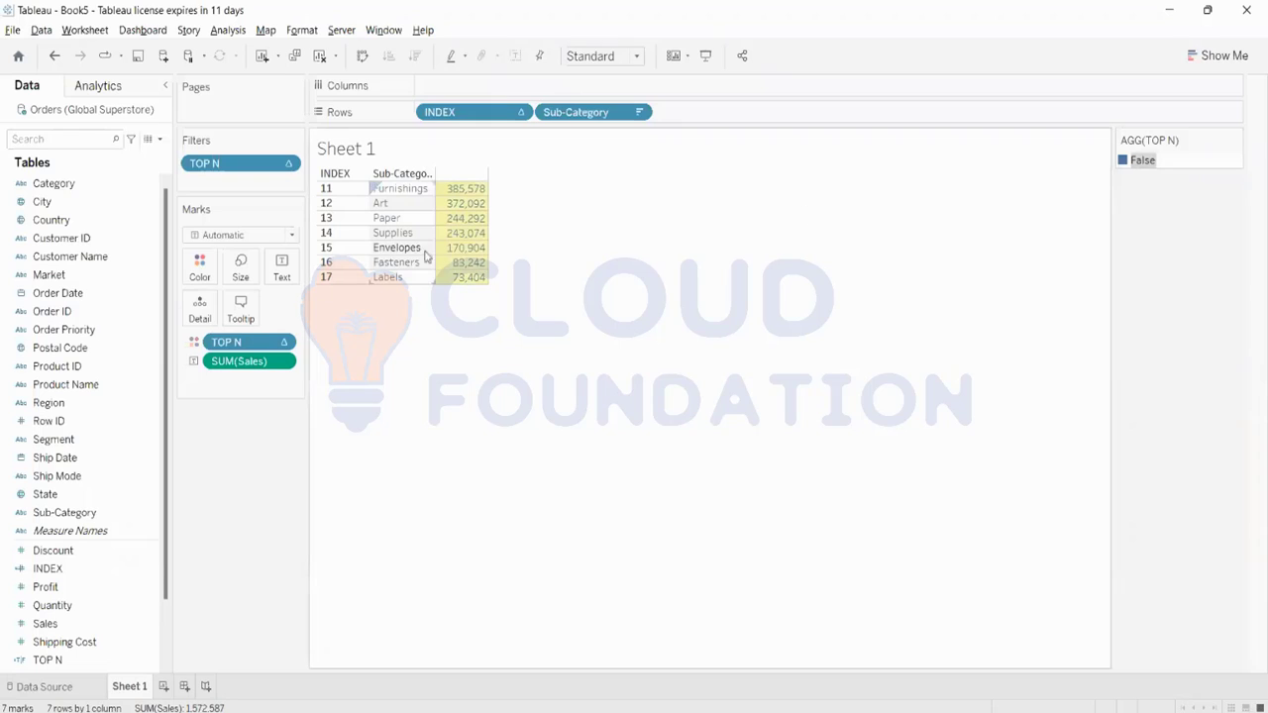
left_click_drag(265, 173, 657, 274)
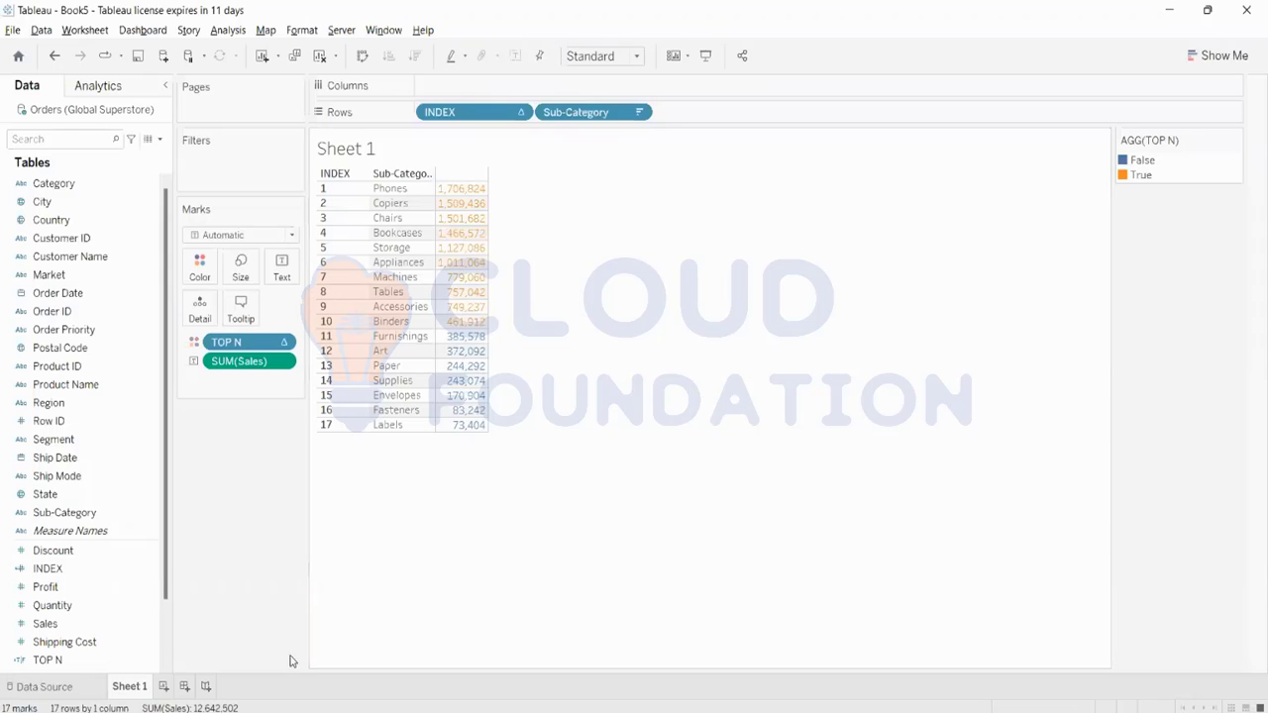
Add a new worksheet and build a text table of Sales by Sub-Category on it.
left_click(163, 687)
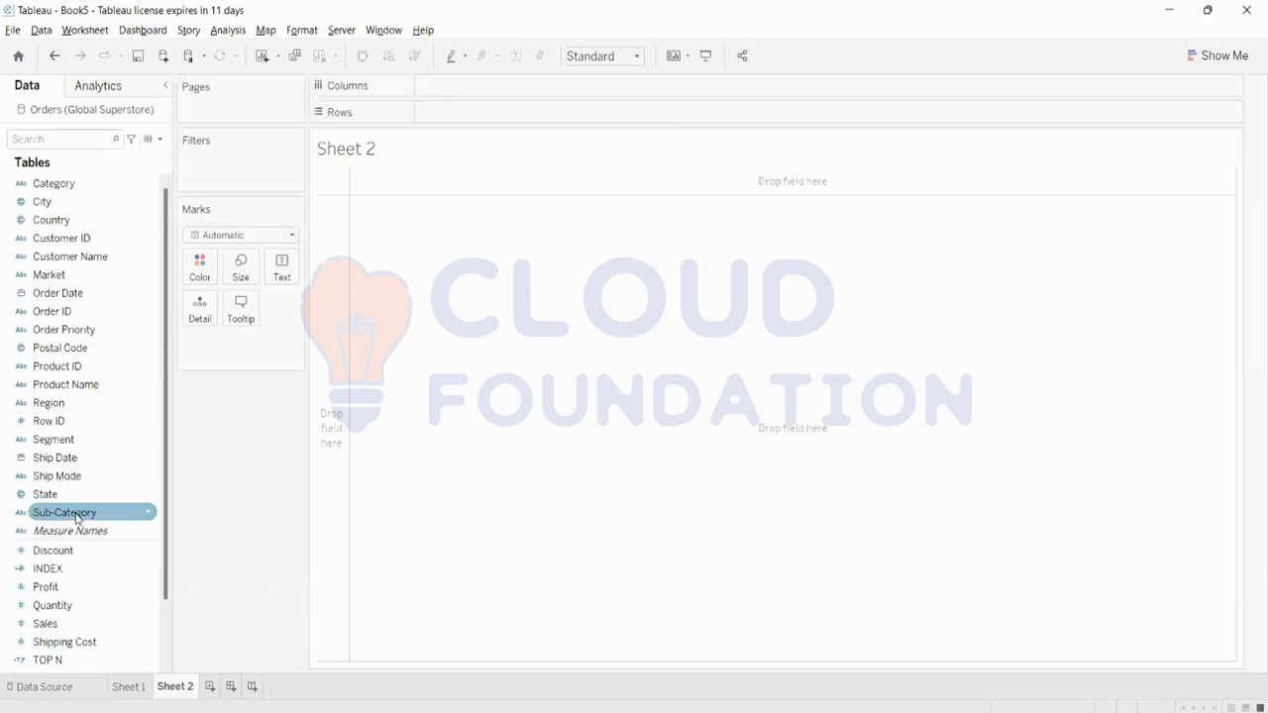
left_click_drag(70, 513, 492, 88)
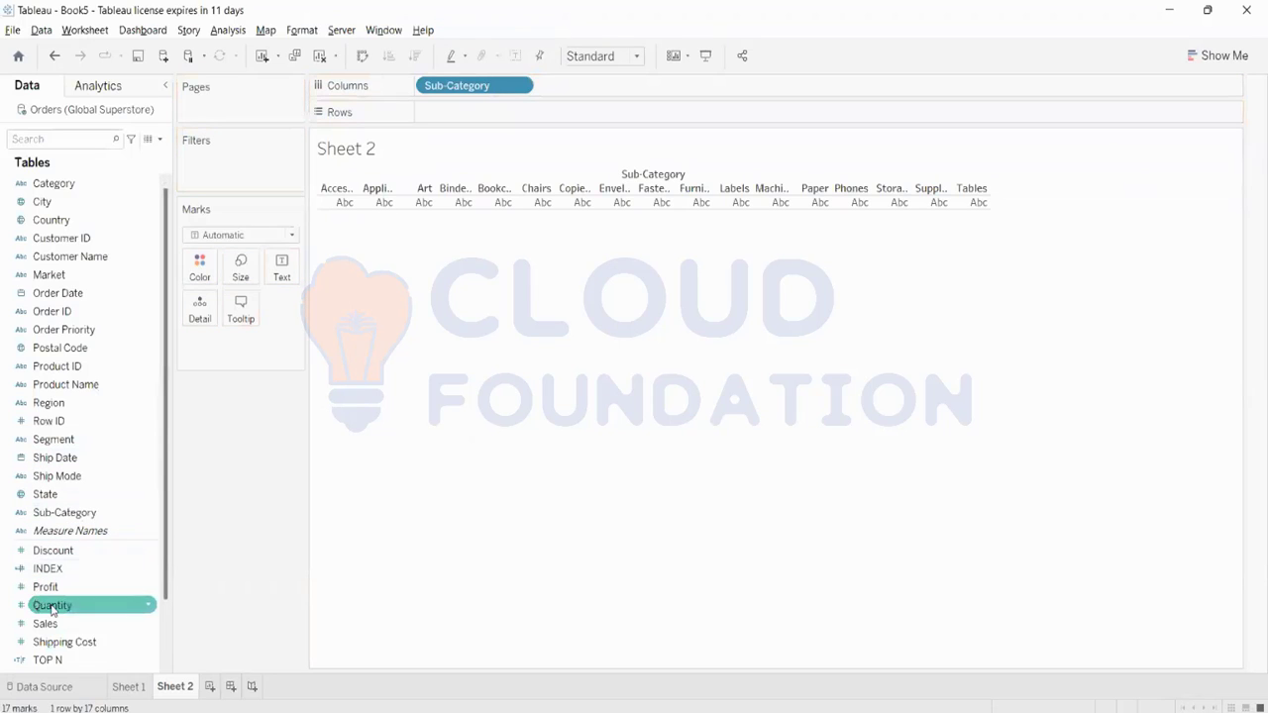
left_click_drag(50, 623, 457, 115)
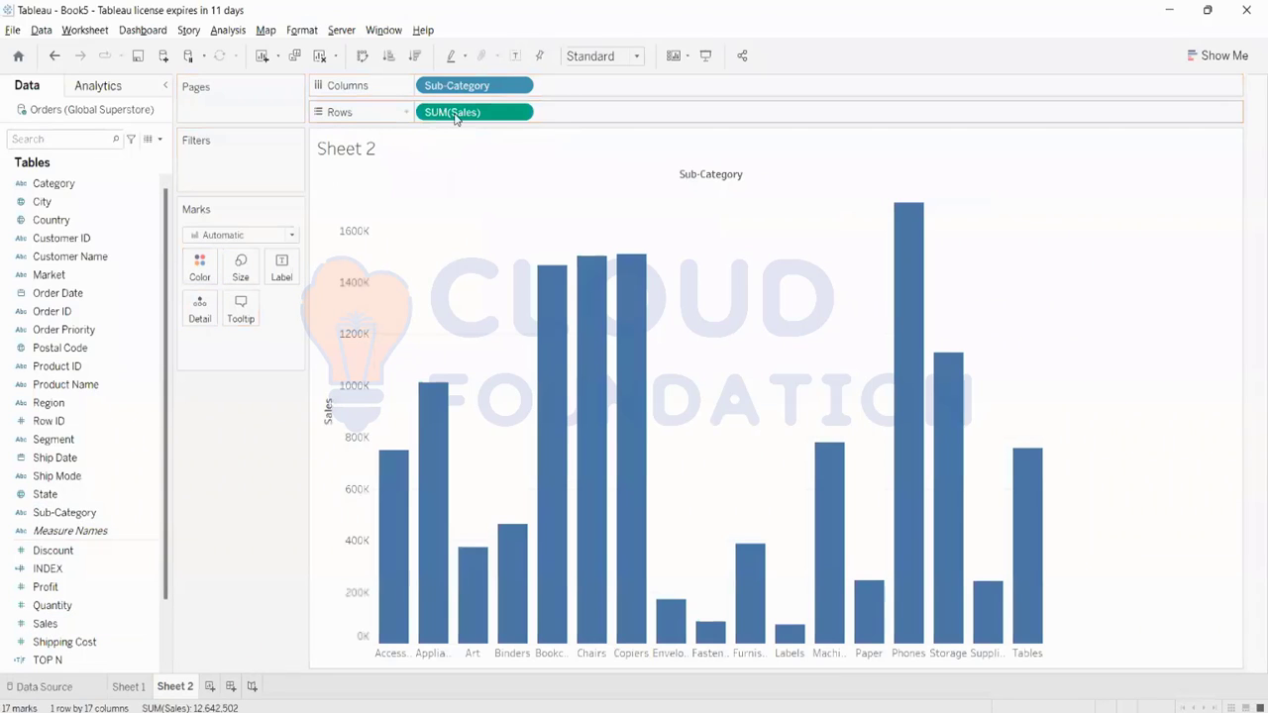
left_click(1204, 51)
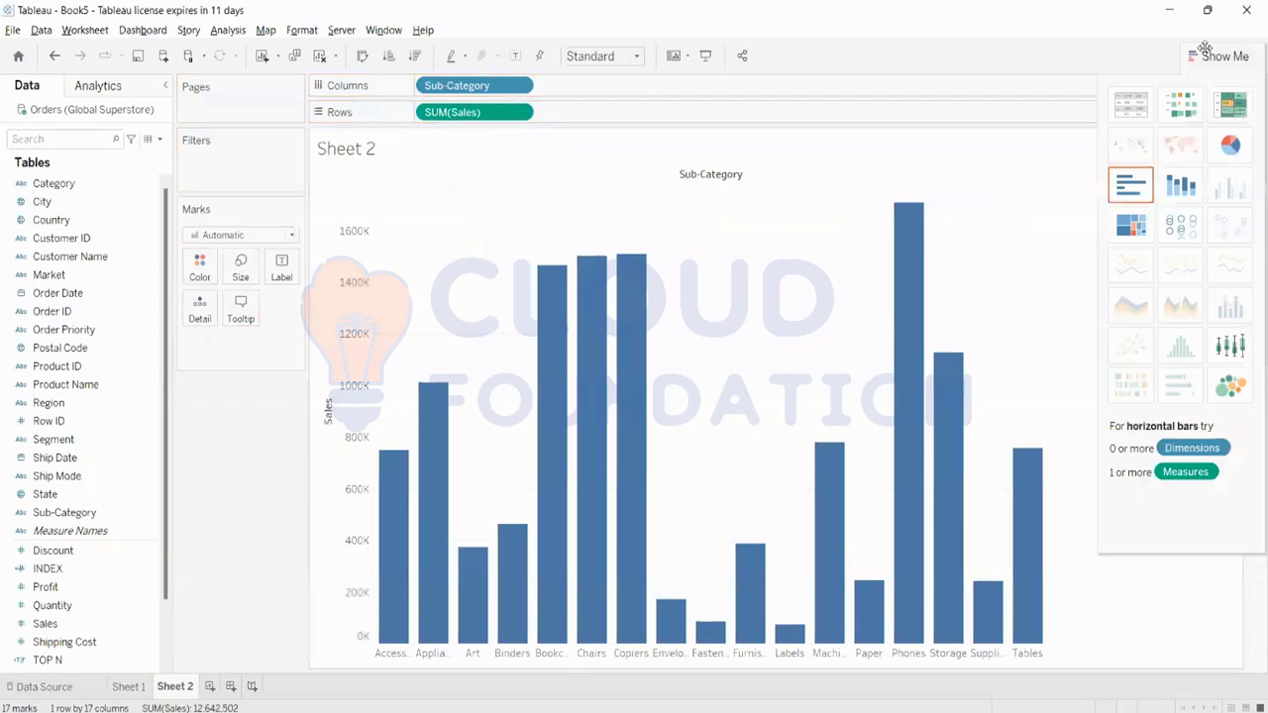
left_click(1130, 101)
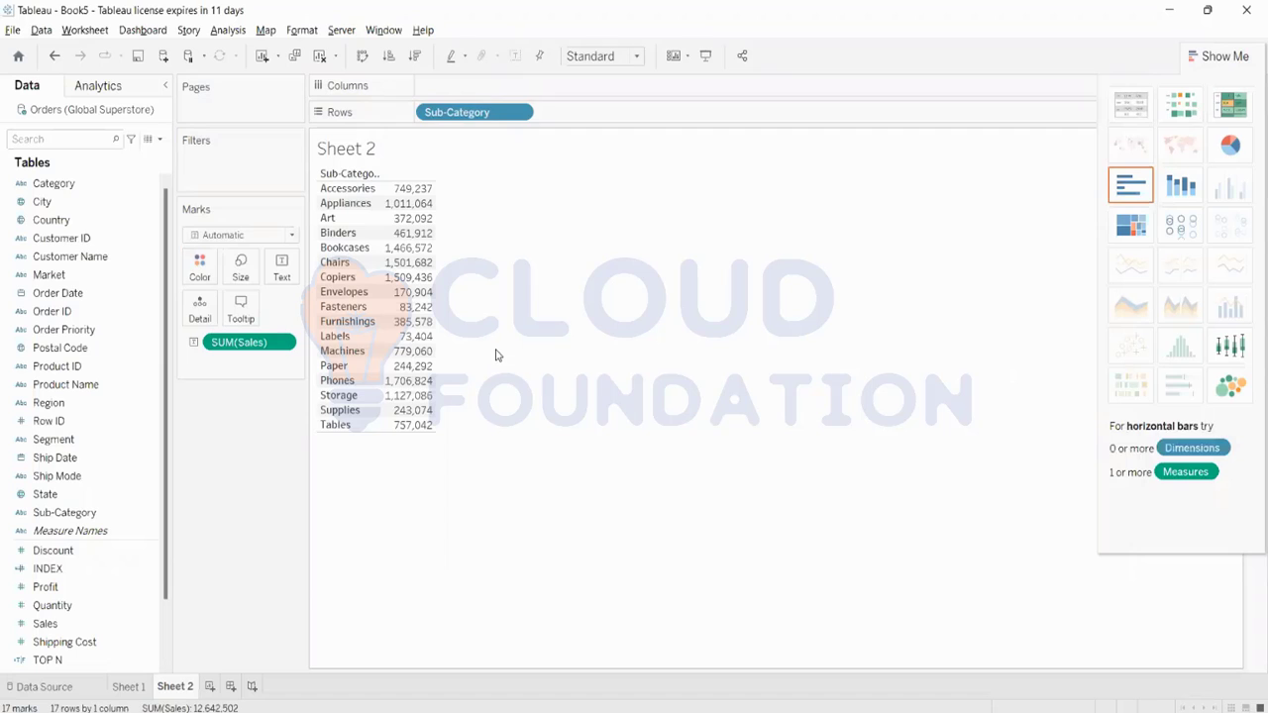
Create a calculated field named LAST with the formula LAST(), apply it and save the calculation.
left_click(158, 139)
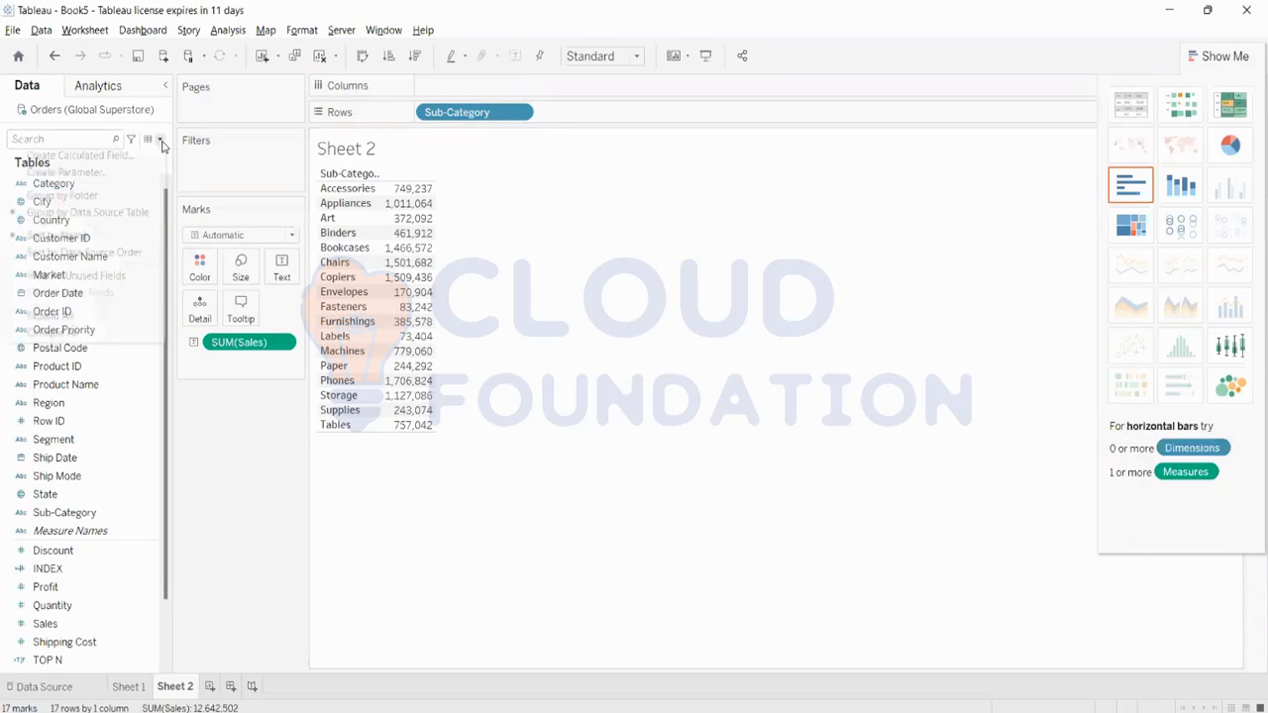
left_click(146, 154)
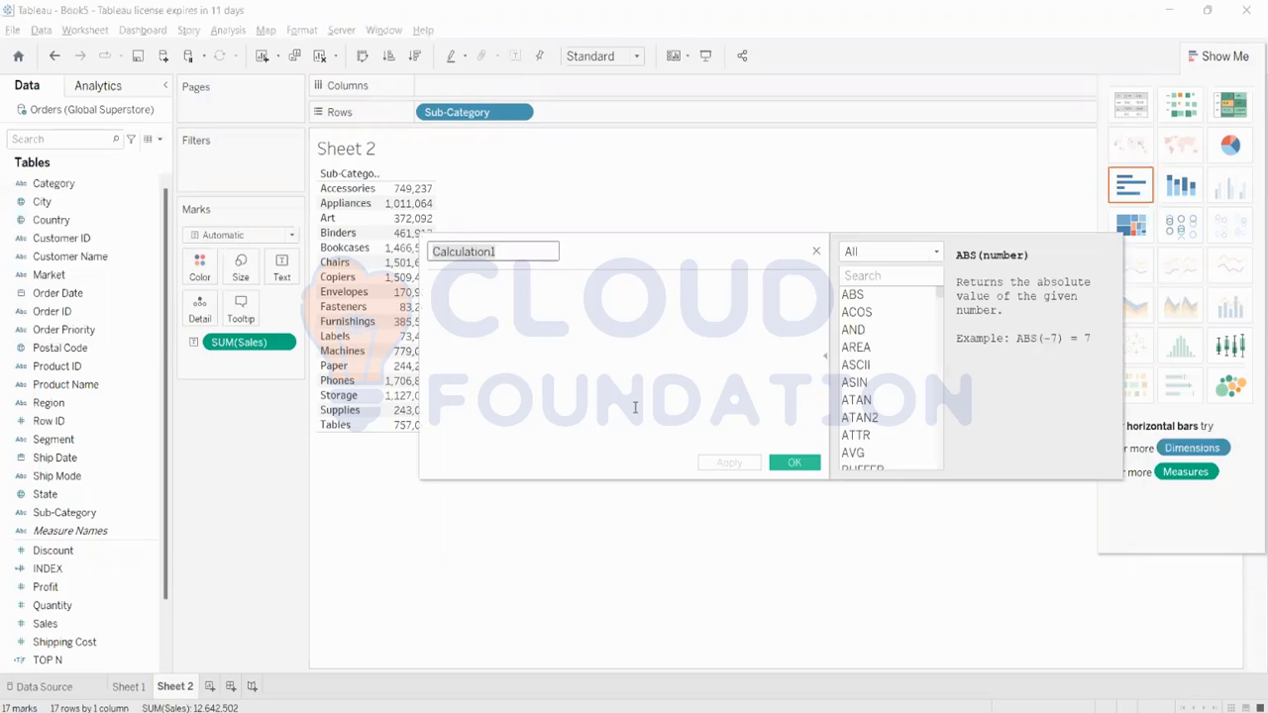
key("BackSpace")
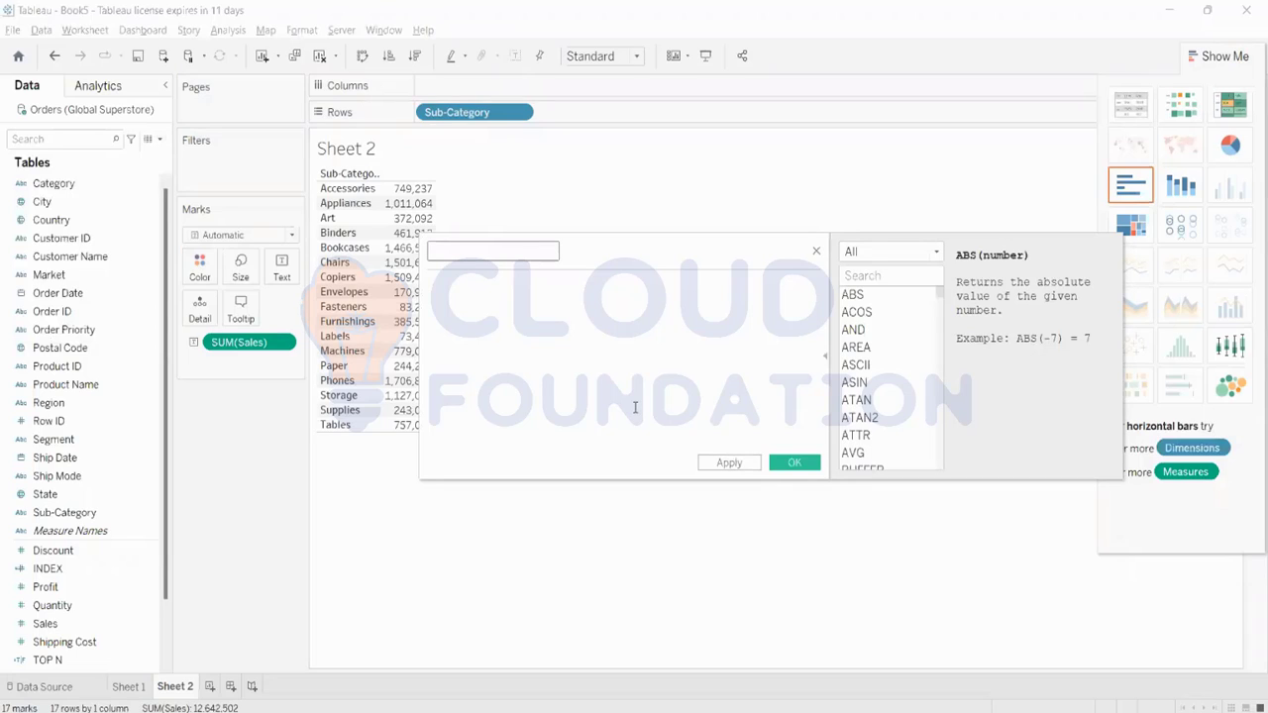
type("LAST")
key("Tab")
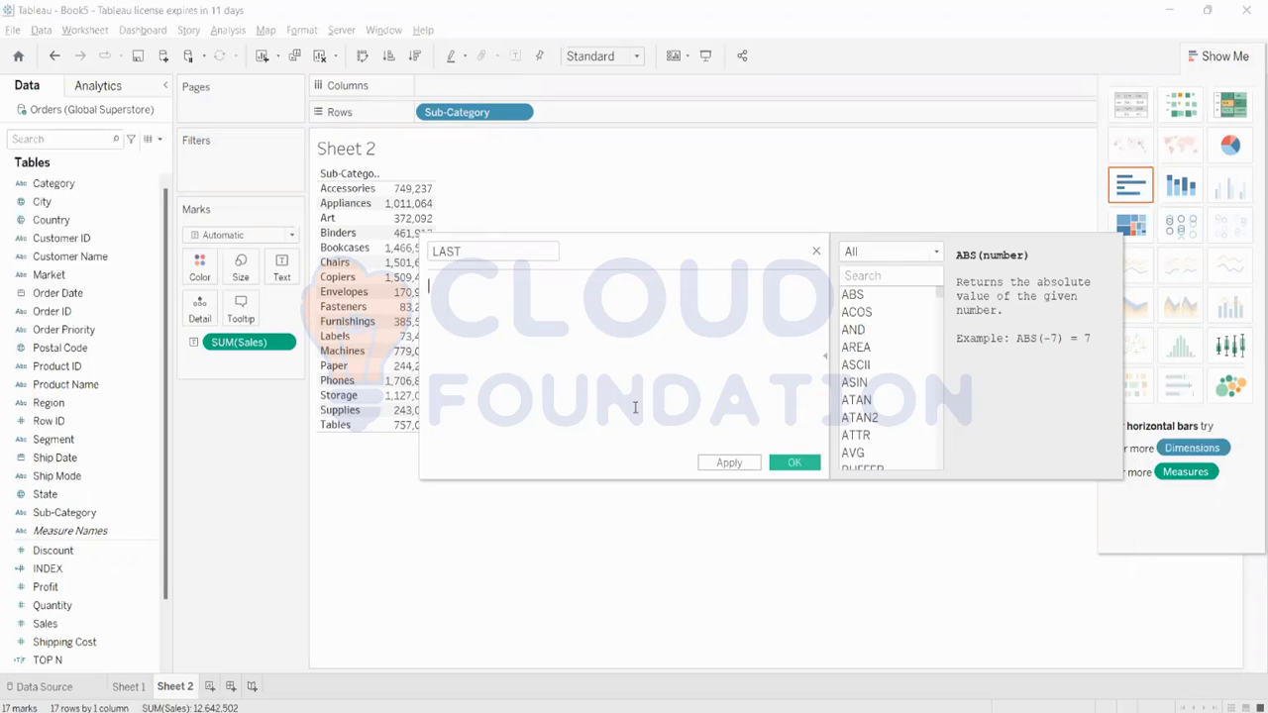
type("LAS")
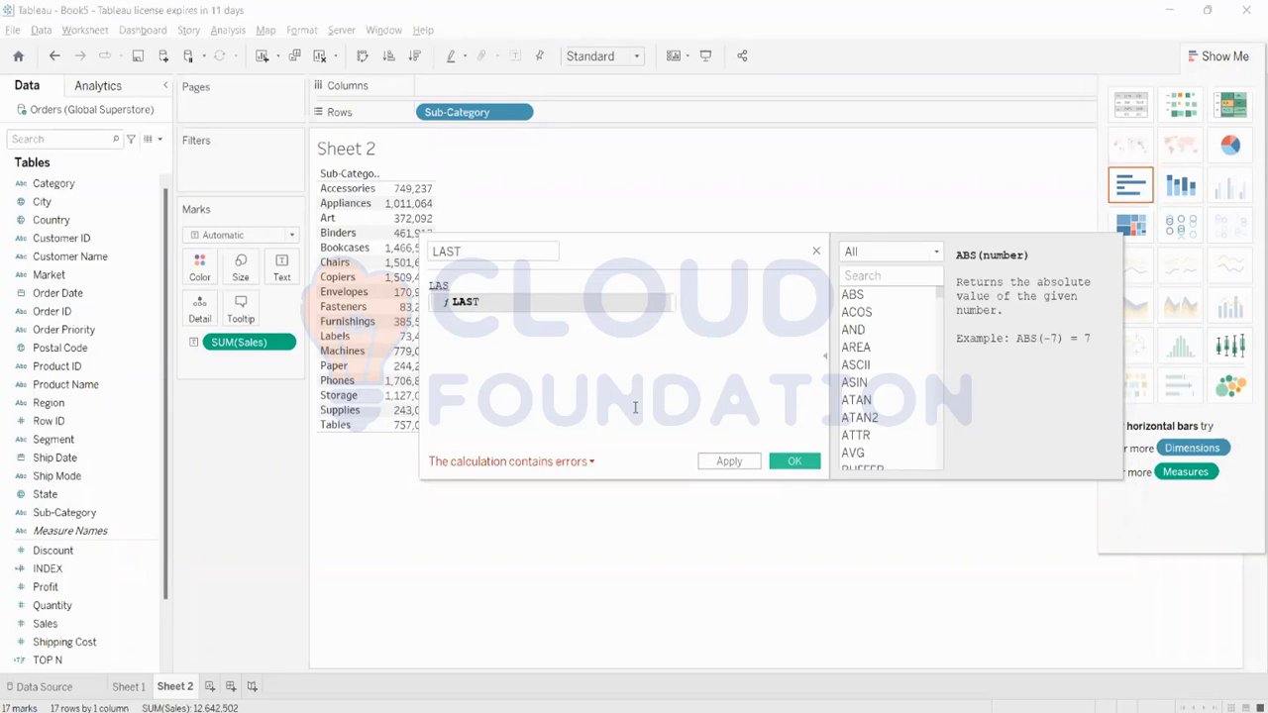
key("Return")
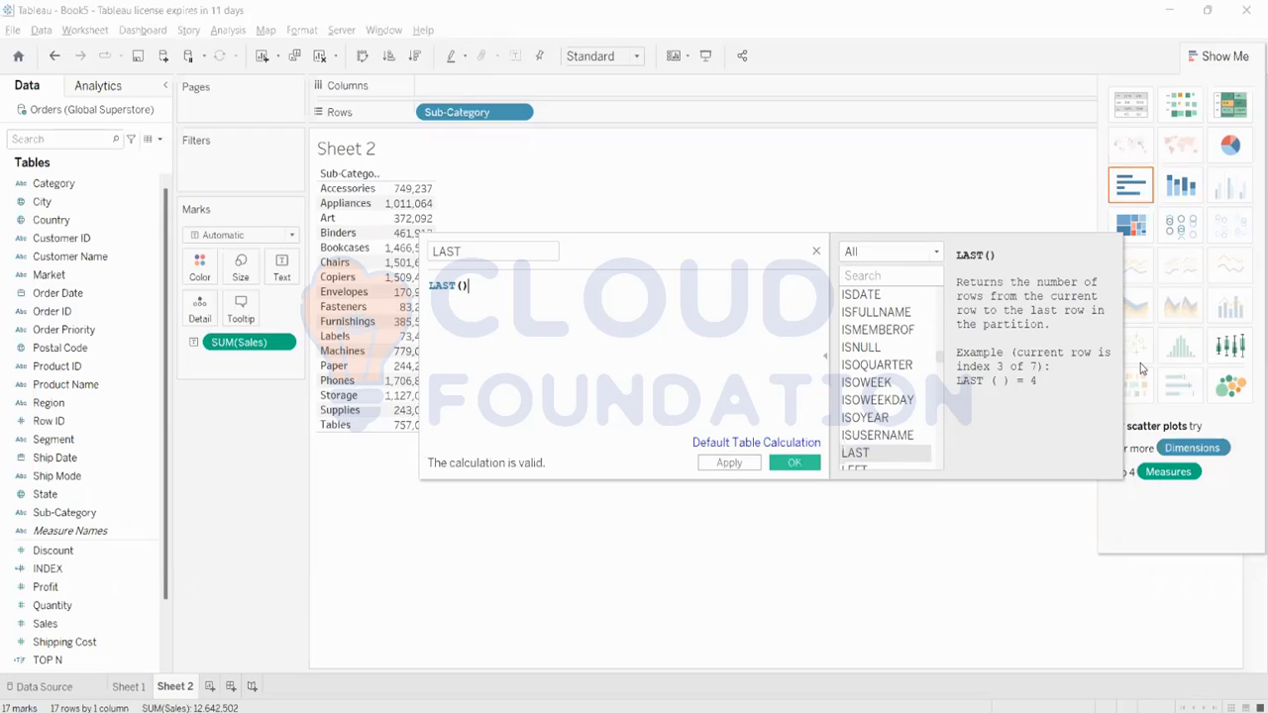
left_click(729, 462)
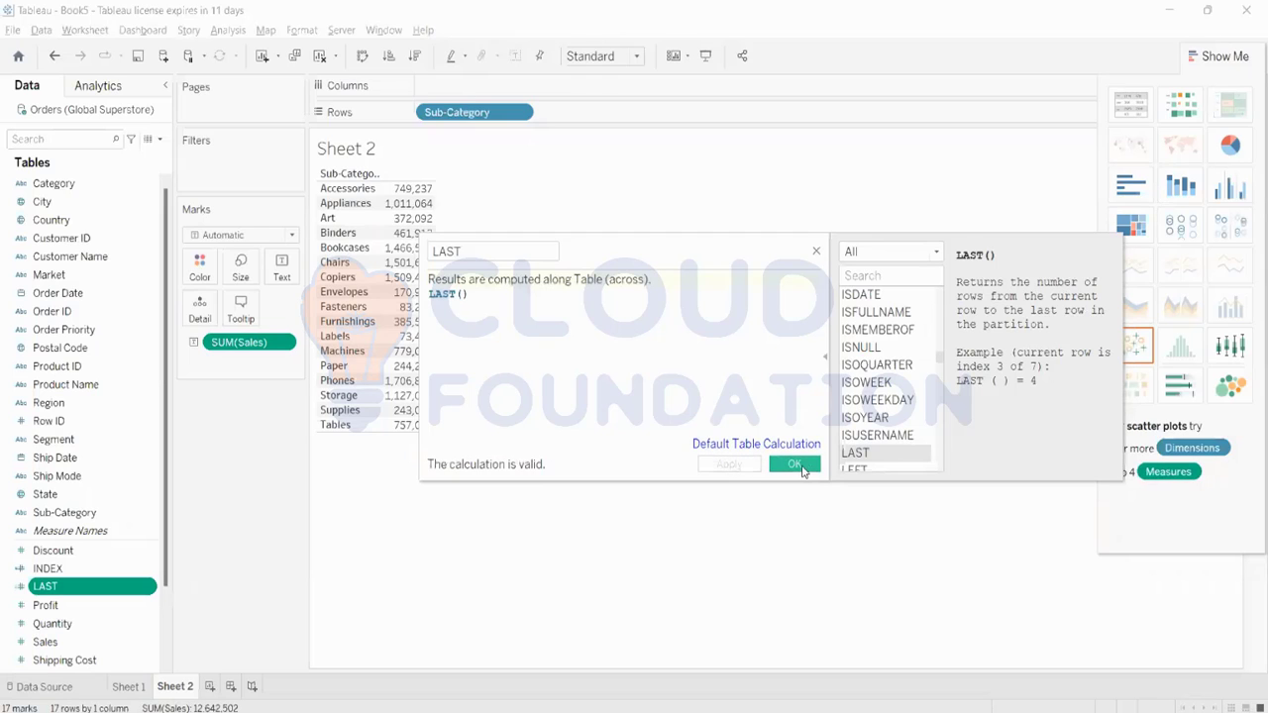
left_click(792, 465)
Try the continuous LAST field on rows after Sub-Category and take it off again.
mouse_move(353, 711)
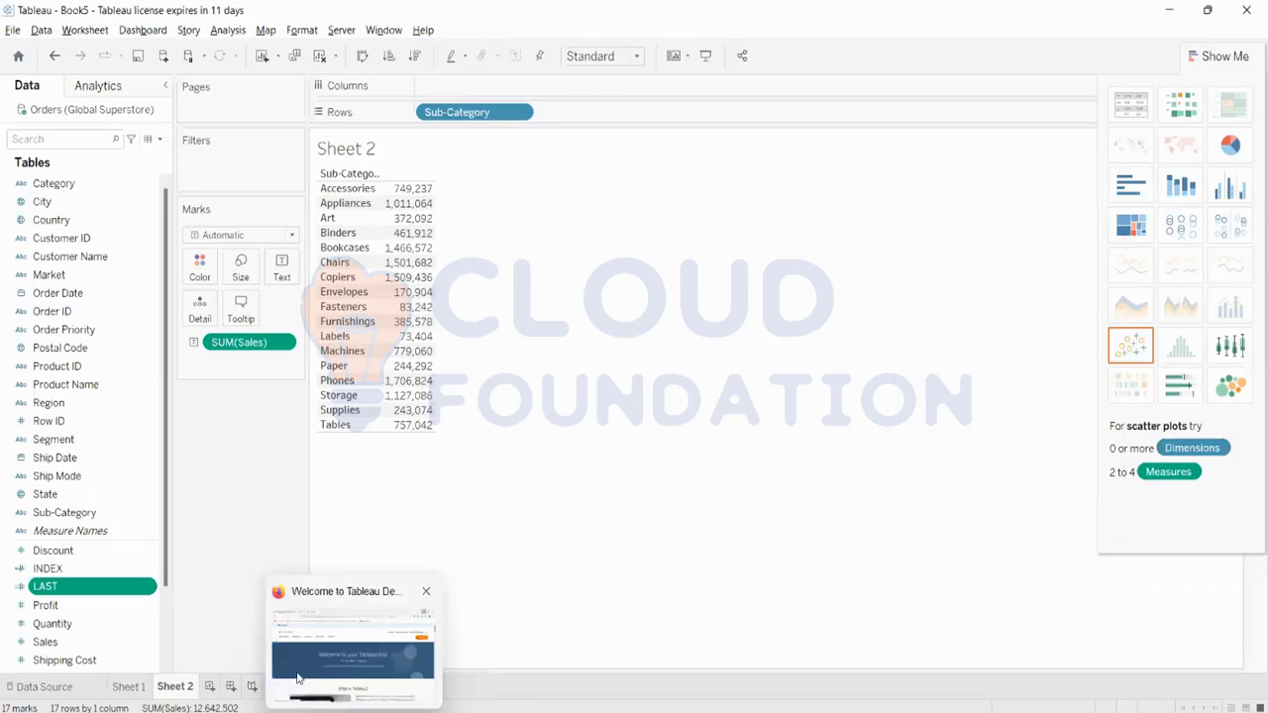
left_click_drag(105, 593, 712, 117)
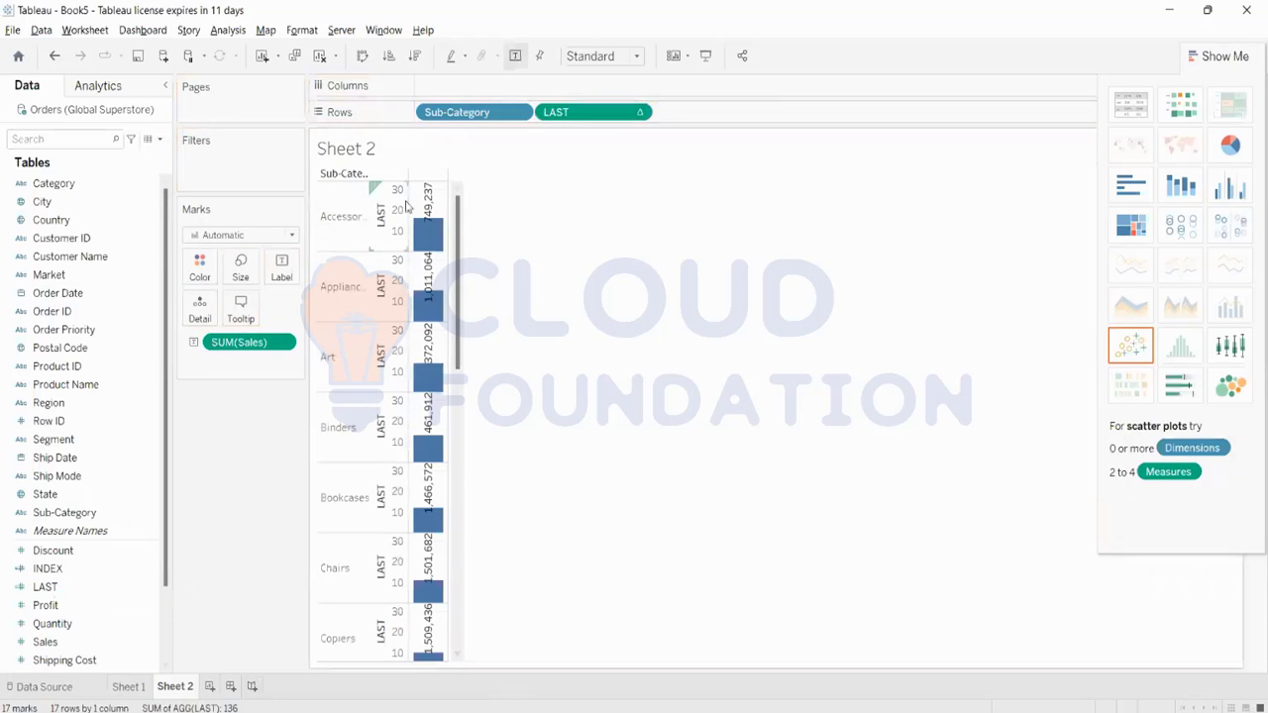
mouse_move(446, 480)
mouse_move(434, 588)
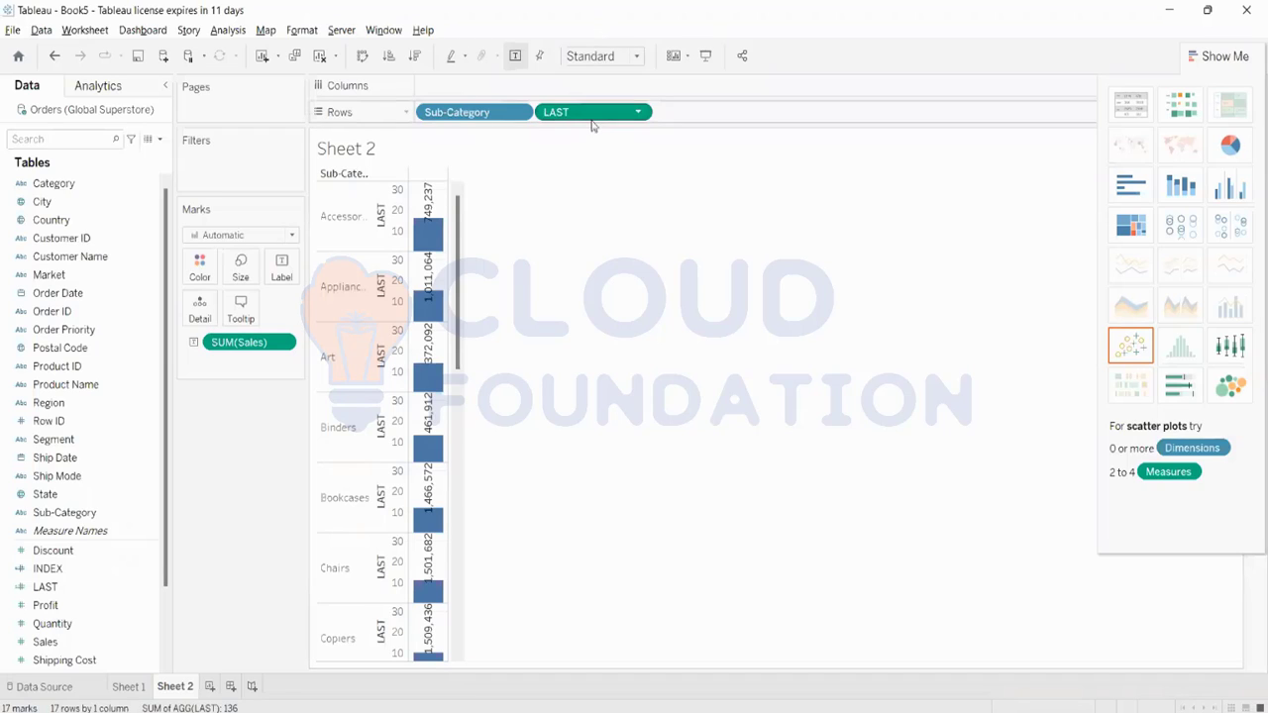
left_click_drag(595, 118, 368, 9)
Convert the LAST field to discrete in the data source's field list.
left_click(60, 588)
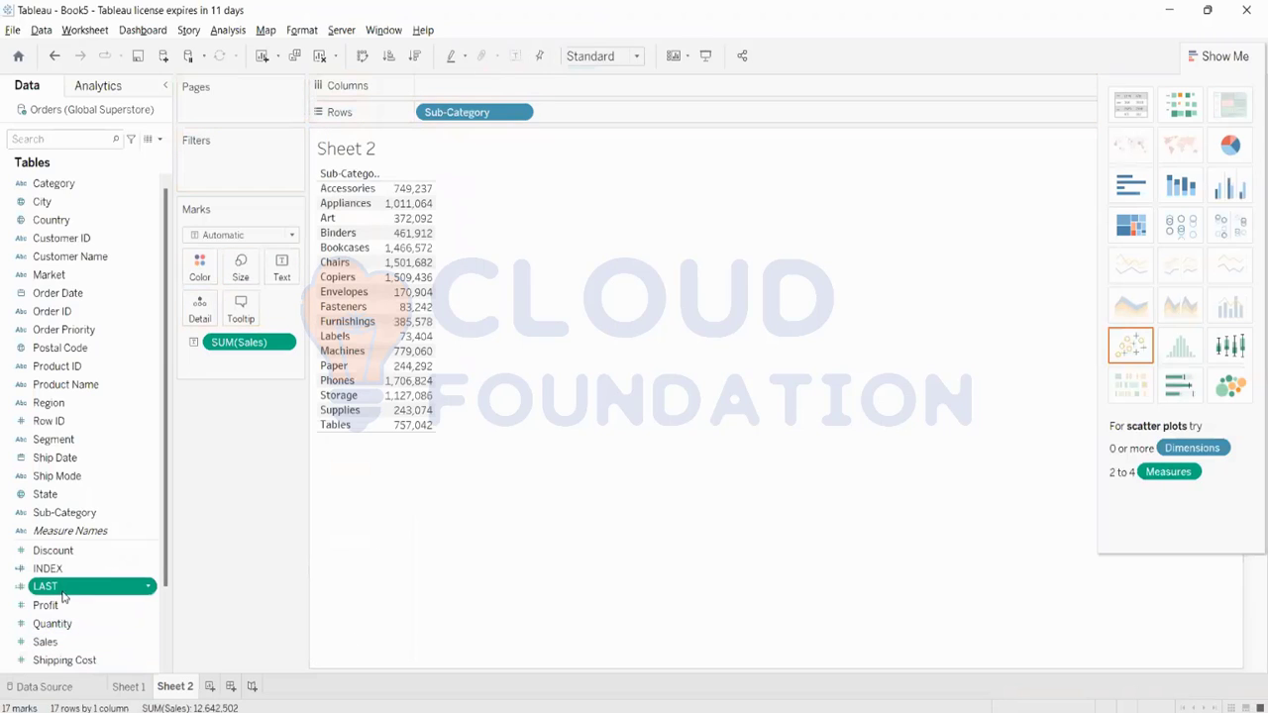
right_click(111, 593)
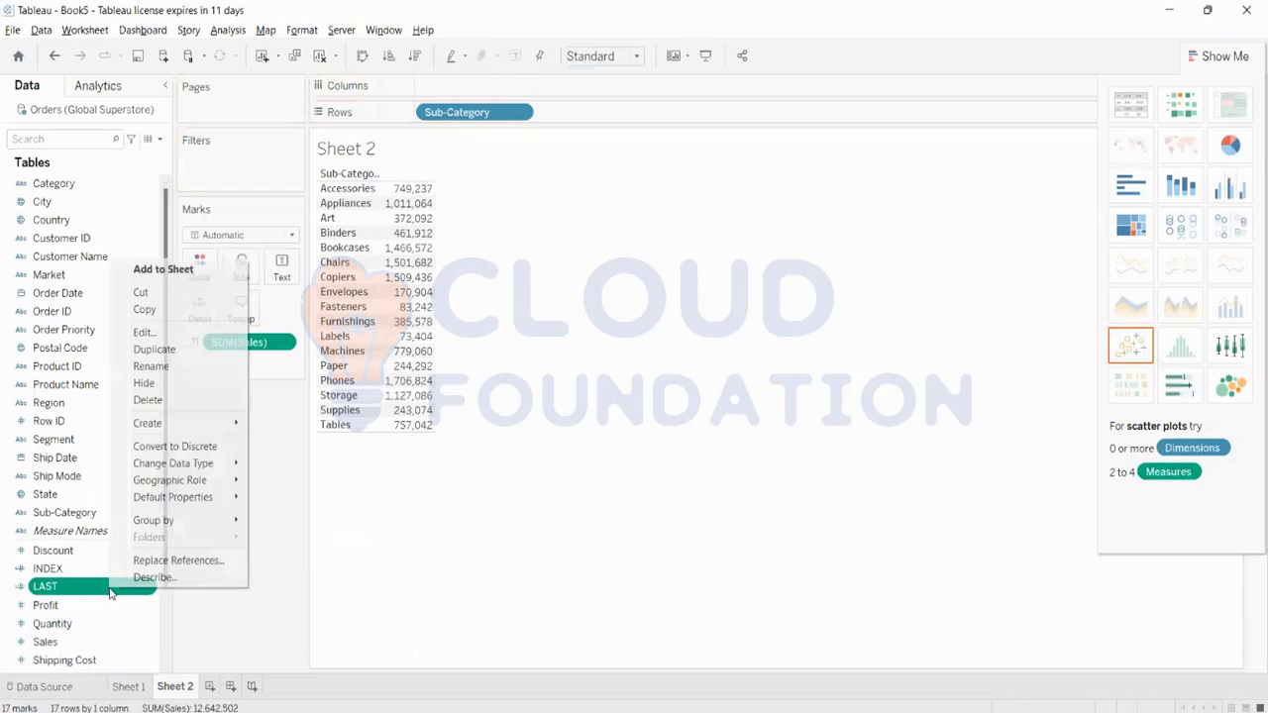
left_click(187, 454)
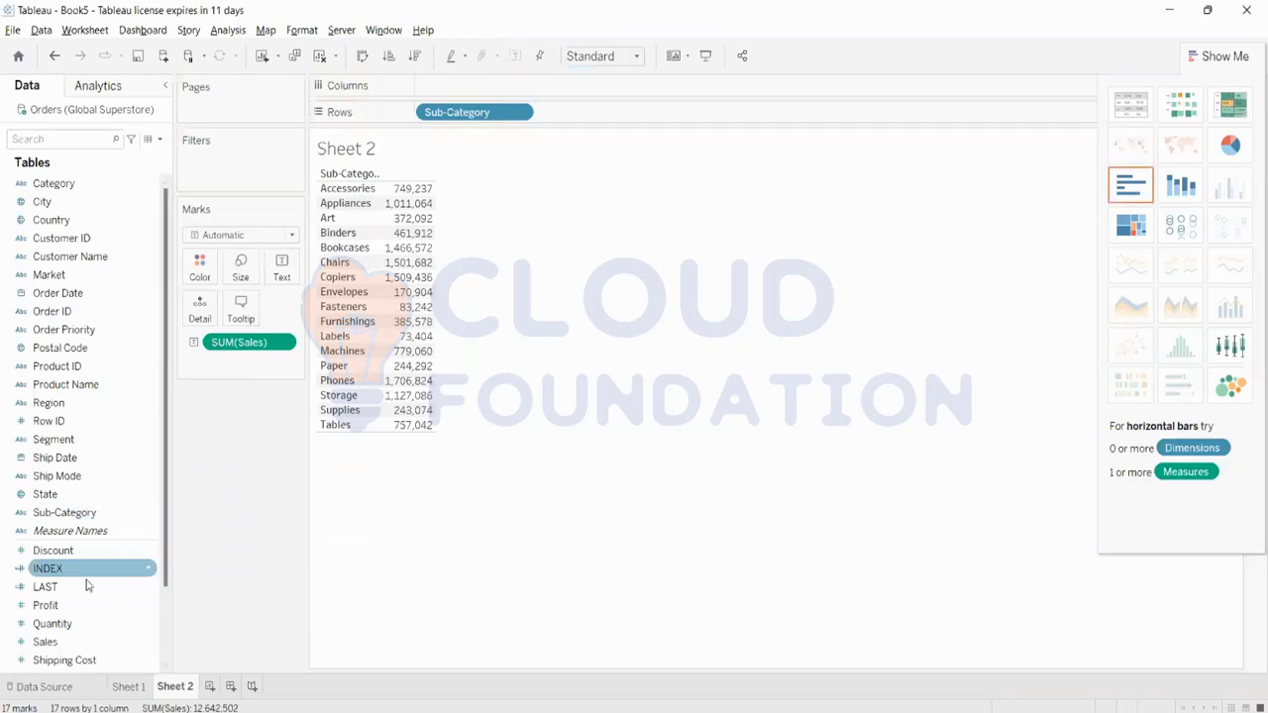
Try the discrete LAST field in the Sheet 2 table and remove it from rows.
left_click_drag(80, 587, 389, 236)
left_click_drag(607, 117, 345, 25)
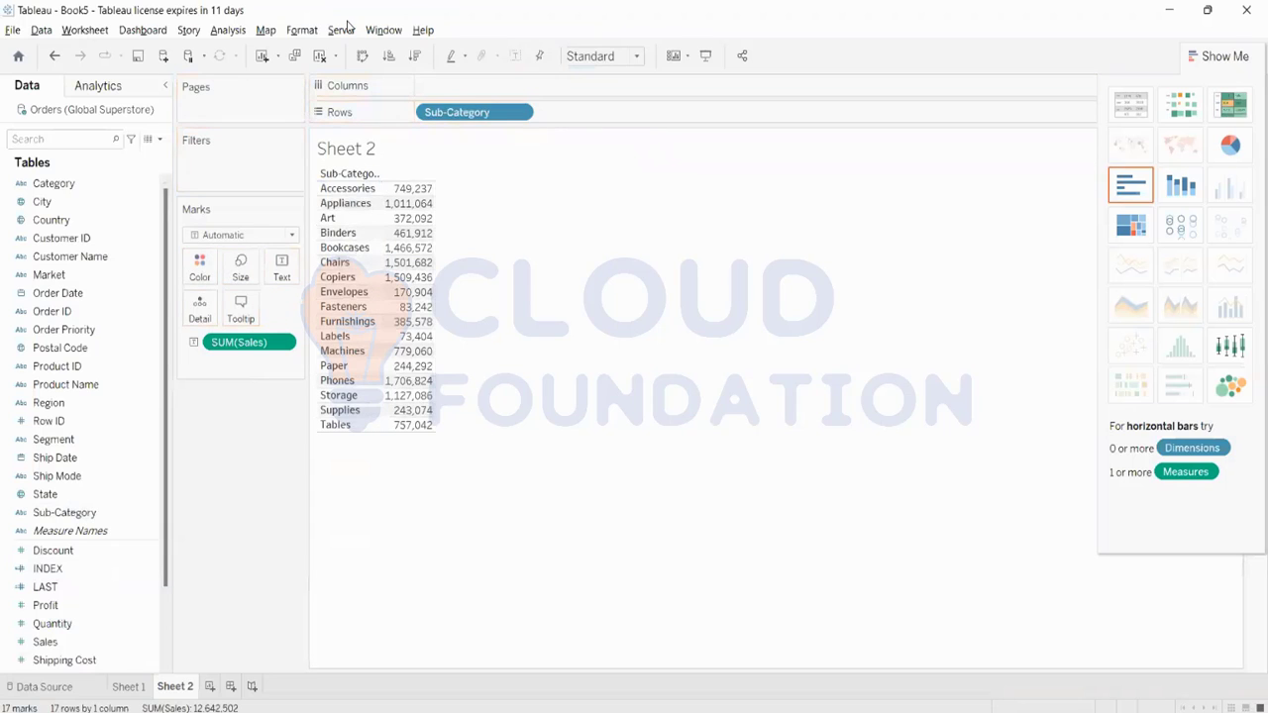
left_click_drag(455, 119, 381, 29)
Switch to Sheet 1 and place the discrete LAST field on rows after Sub-Category.
left_click(129, 686)
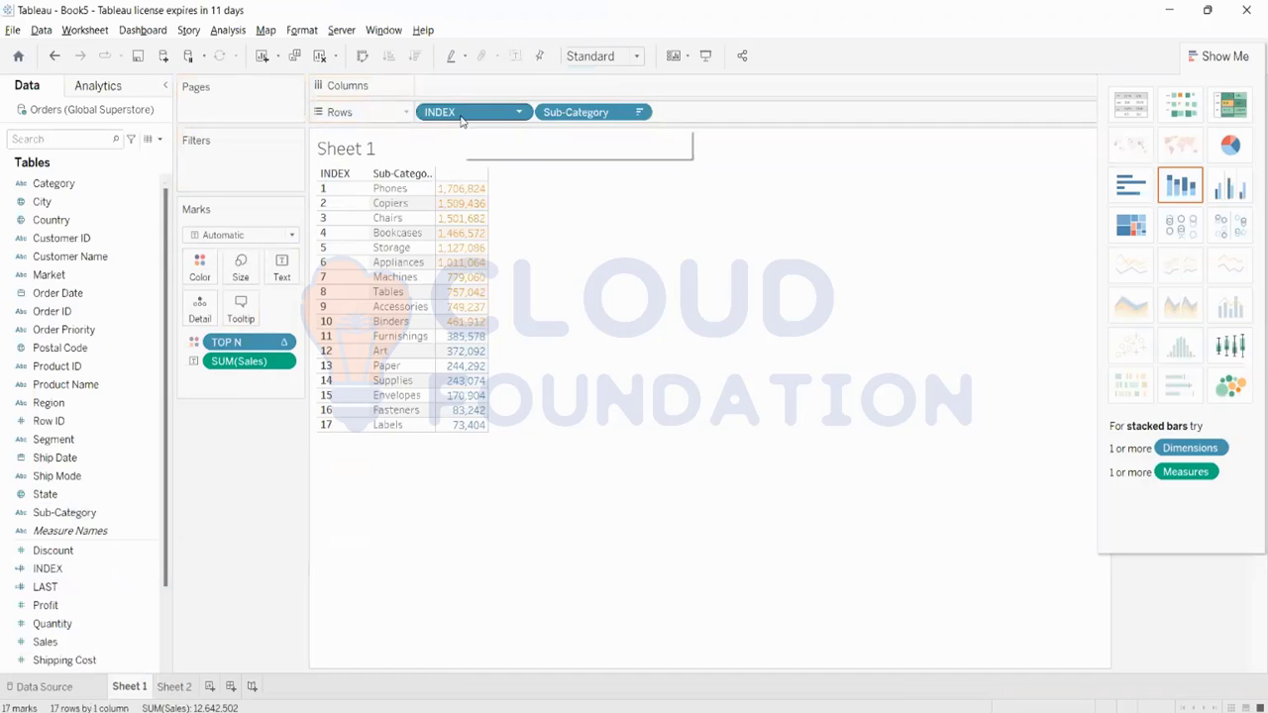
left_click_drag(84, 591, 433, 218)
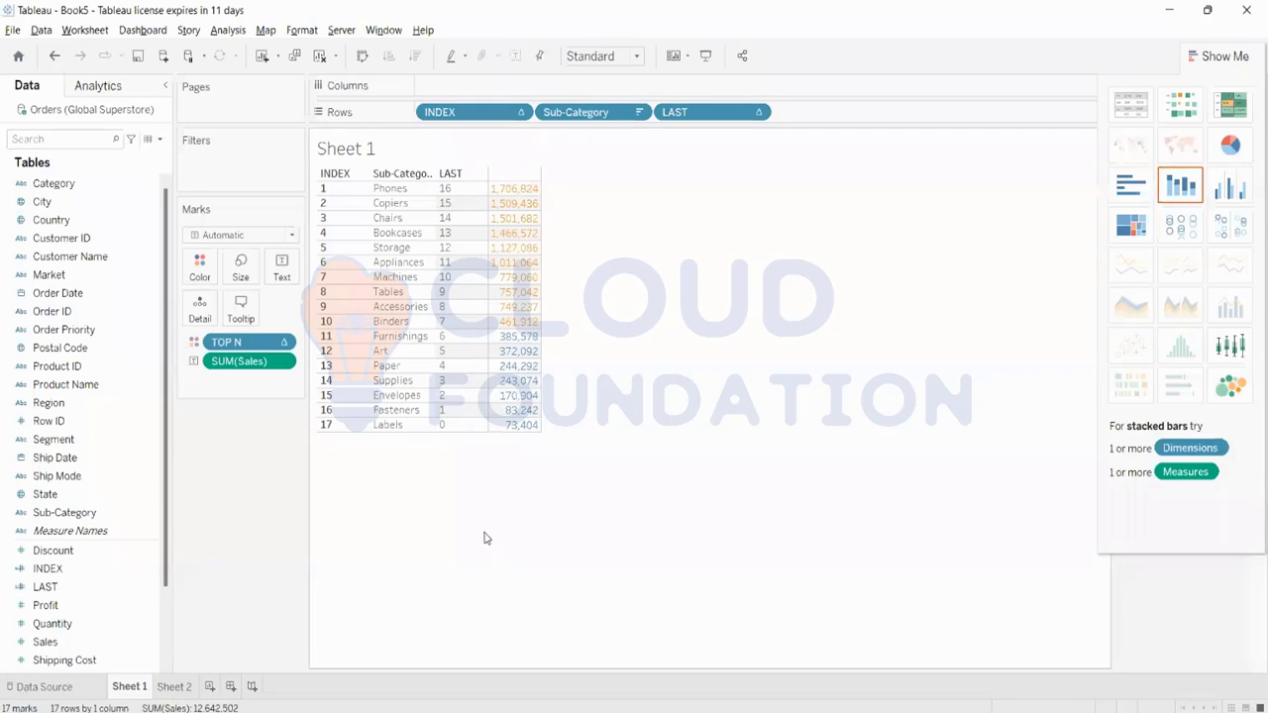
Create a calculated field named BOTTOM N with an empty formula, apply it and save it.
left_click(159, 140)
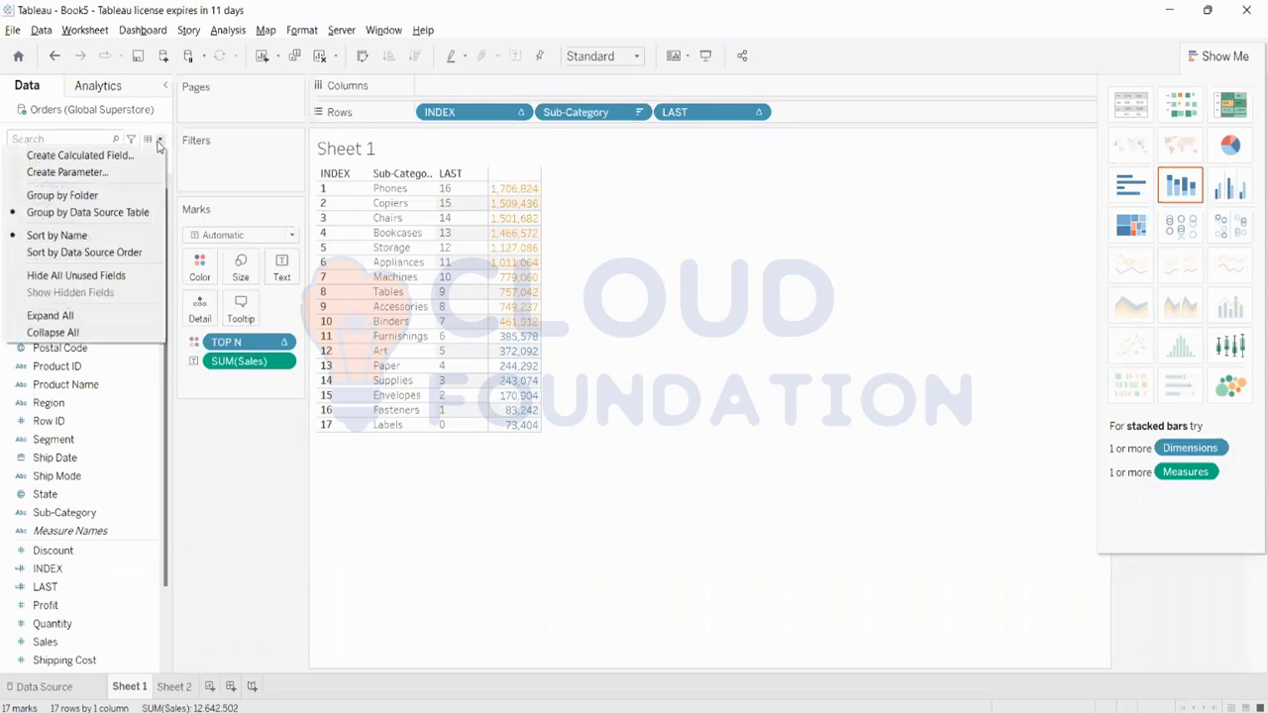
left_click(96, 158)
key("BackSpace")
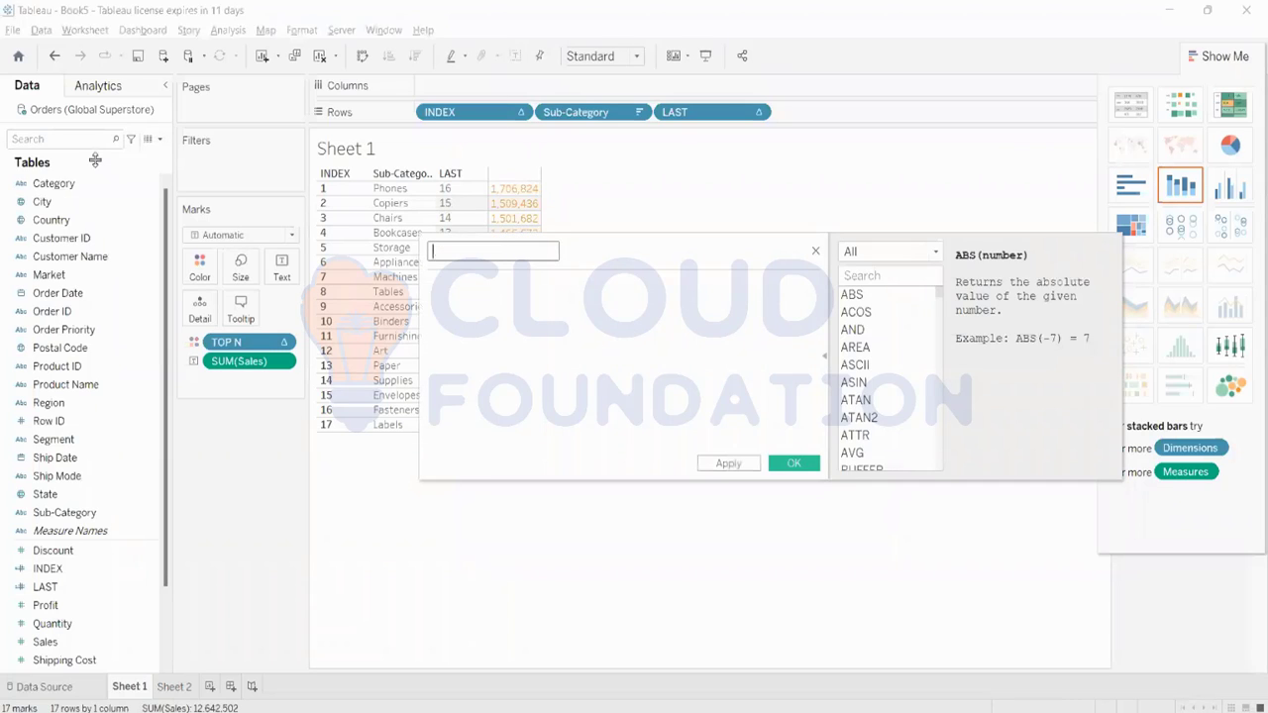
key("Caps_Lock")
type("b")
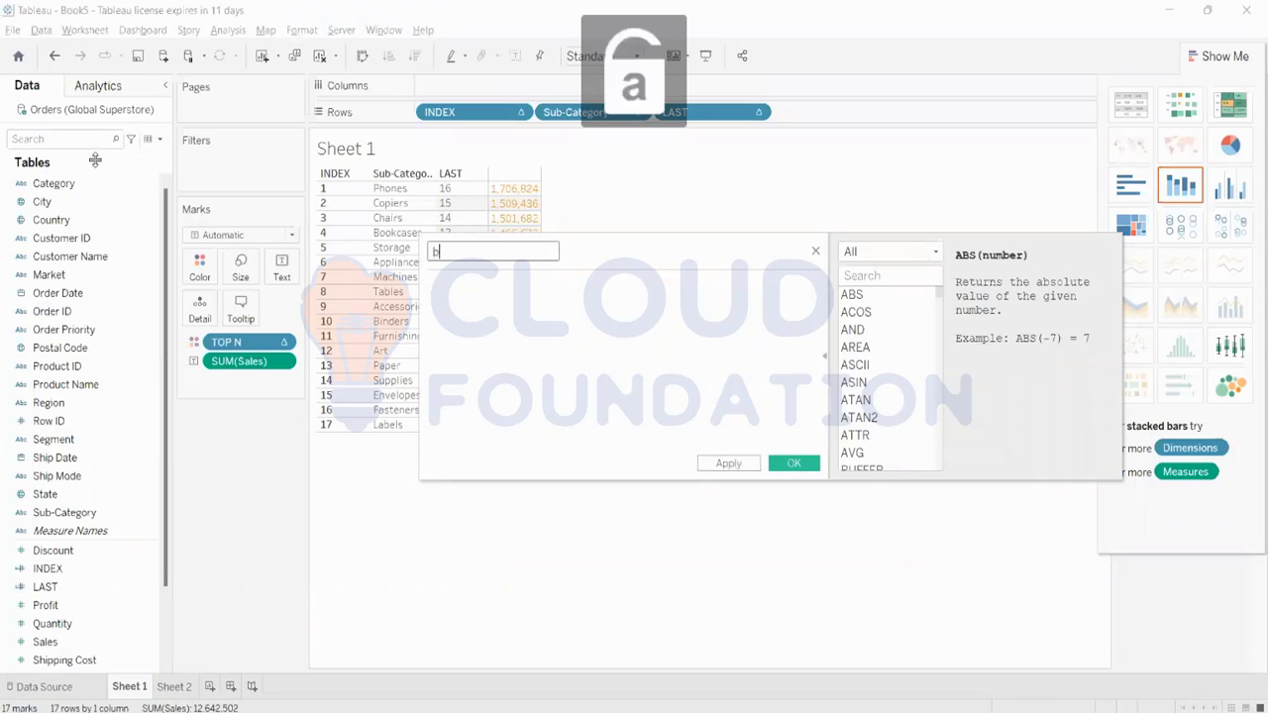
type("ooo")
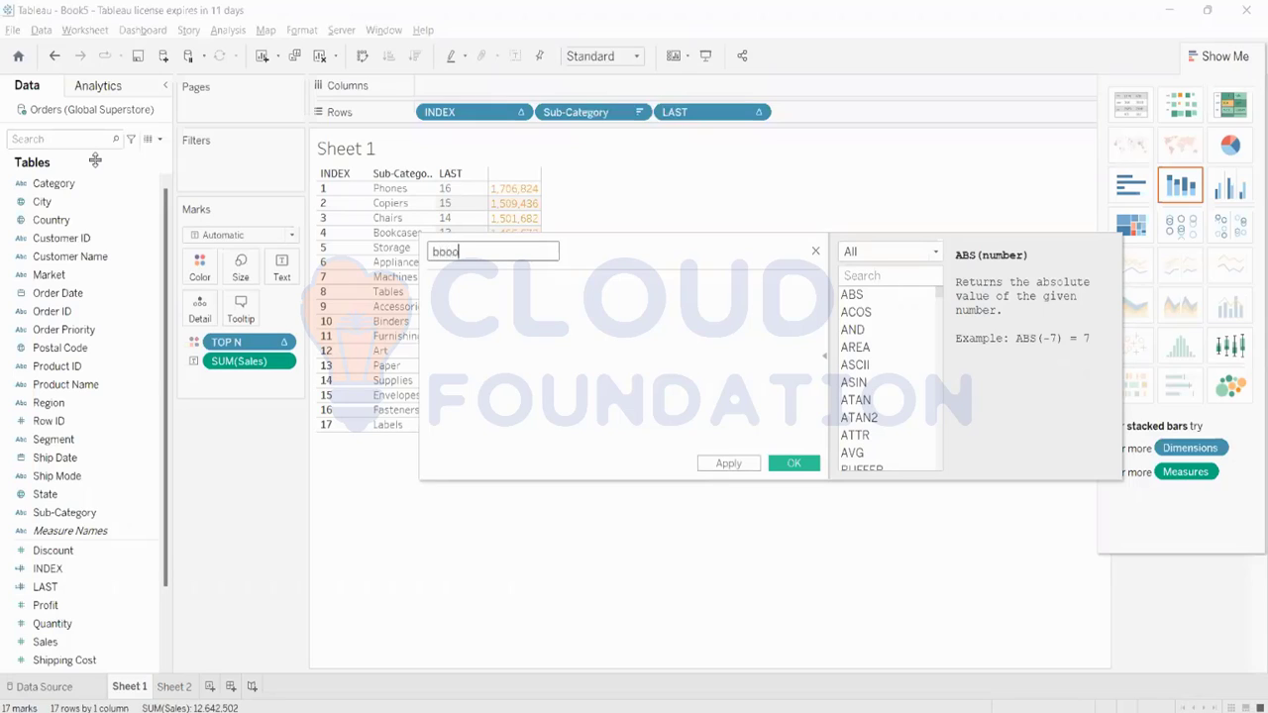
key("BackSpace")
key("BackSpace")
key("BackSpace")
key("BackSpace")
key("Caps_Lock")
type("BO")
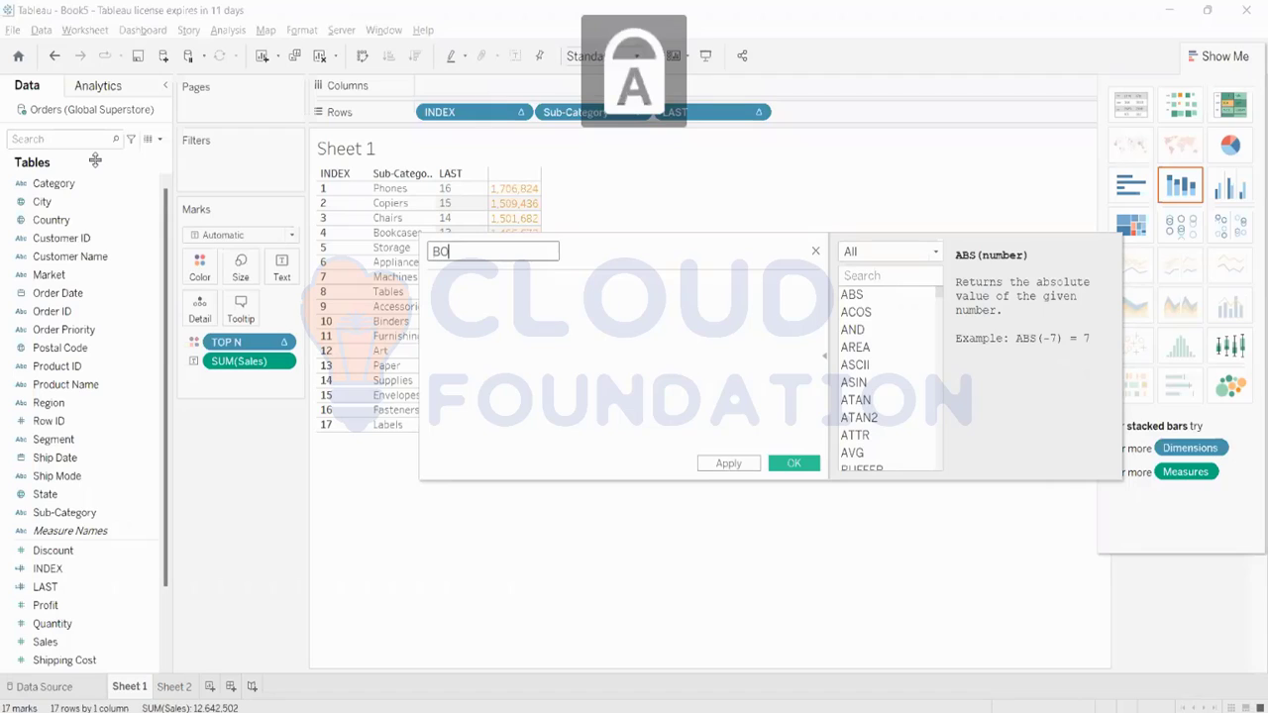
type("TTOM N")
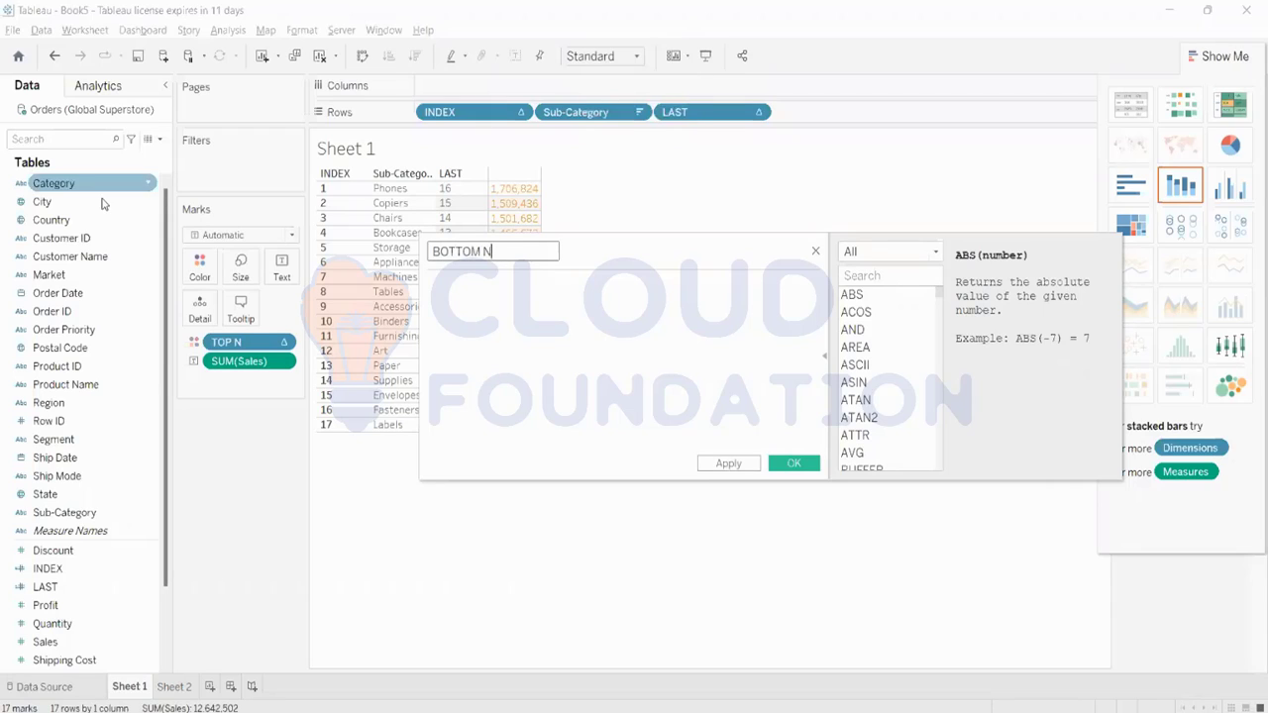
left_click(752, 465)
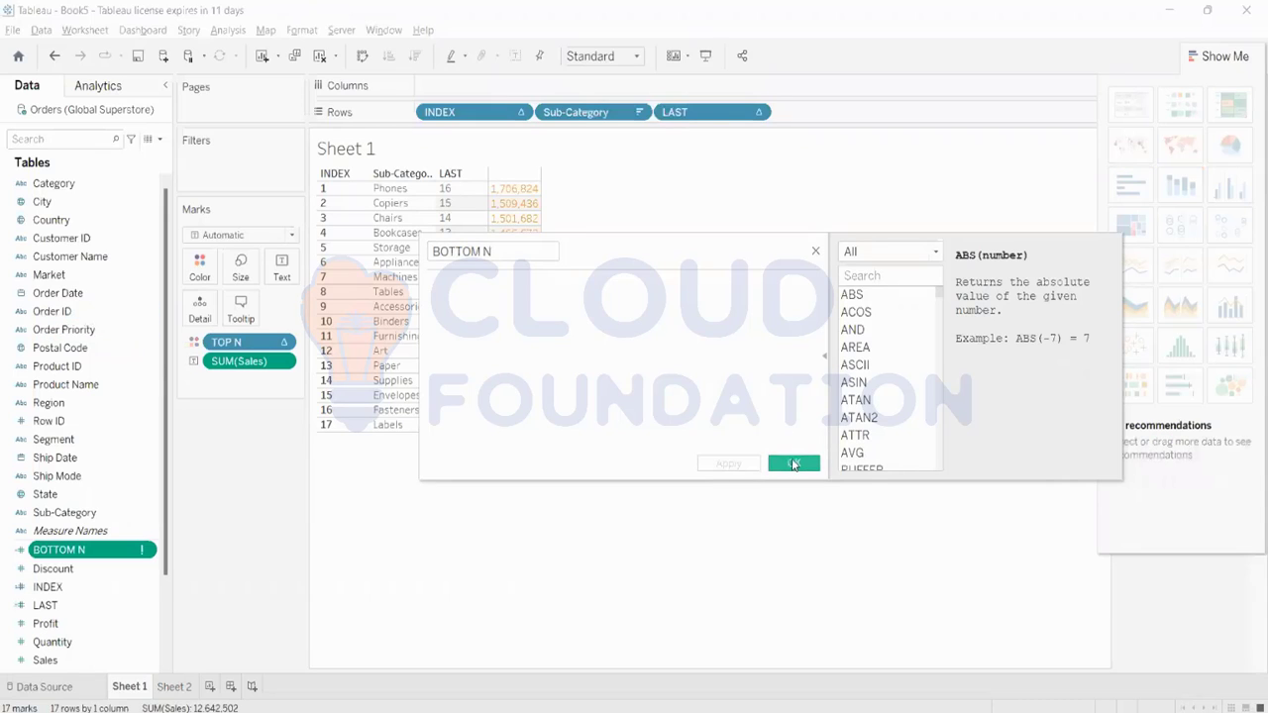
left_click(793, 464)
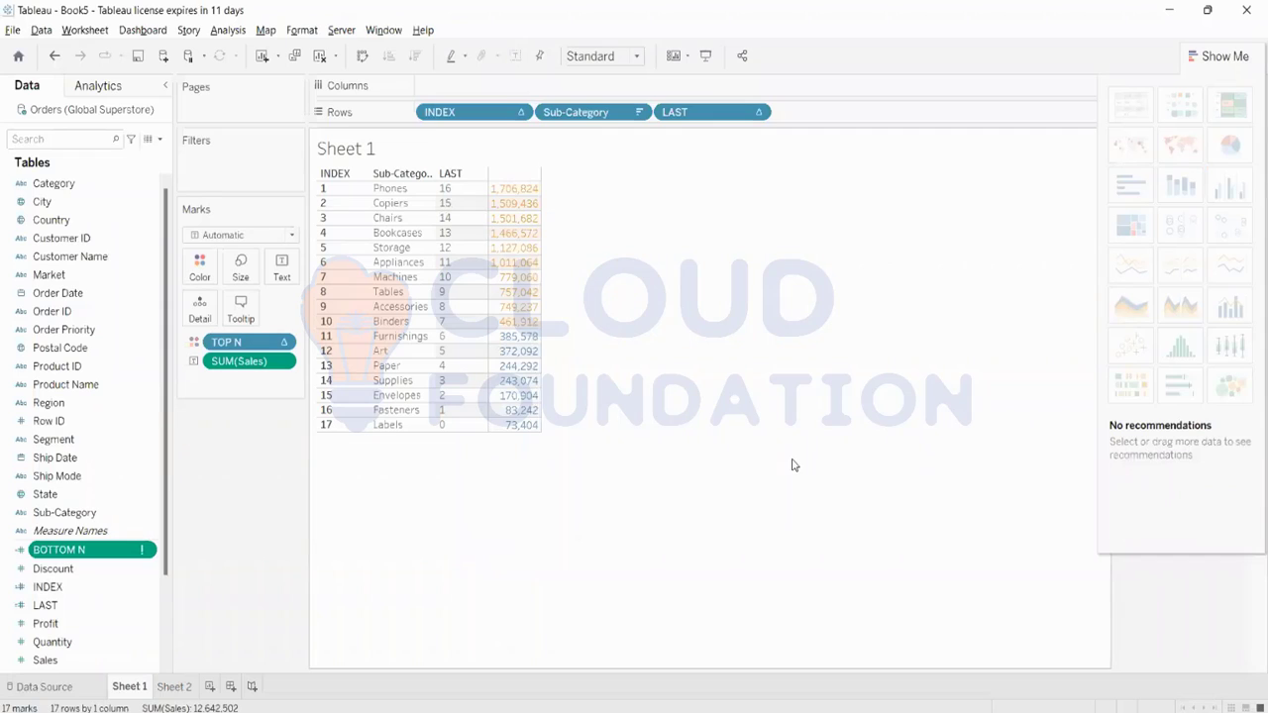
Edit the BOTTOM N calculated field to use the formula [LAST] <= 4, apply it and save it.
right_click(103, 552)
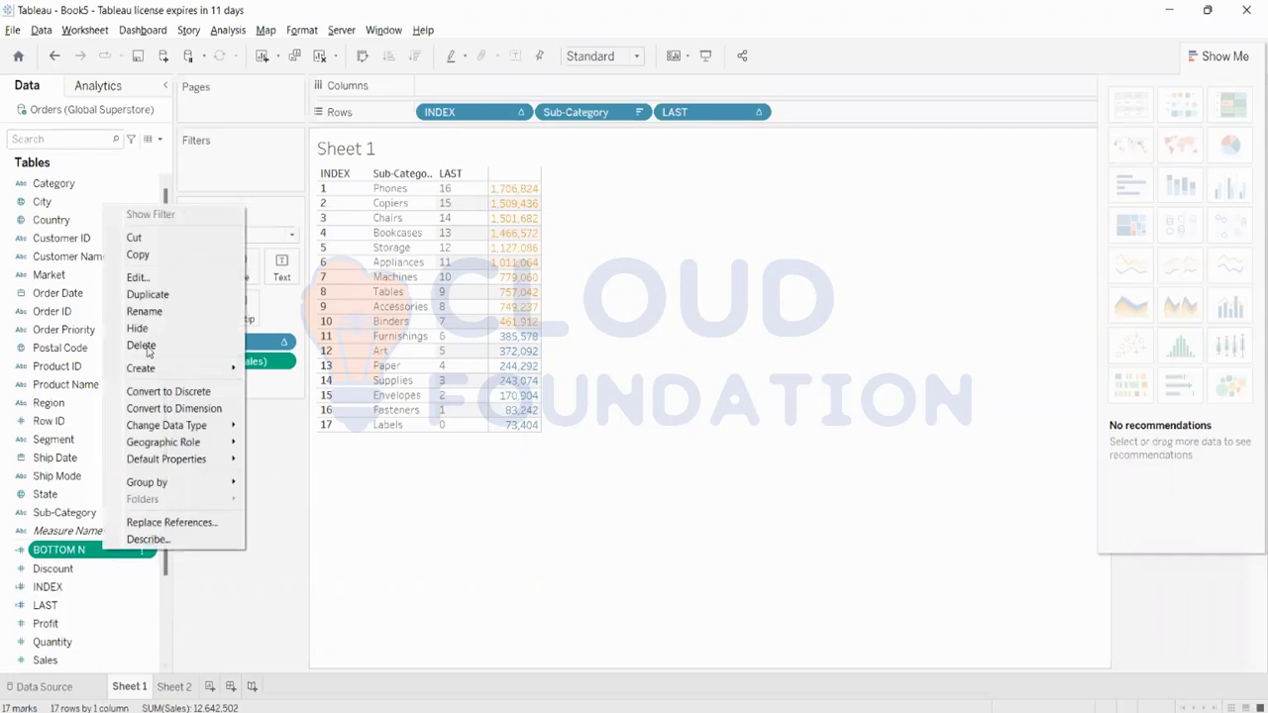
left_click(139, 277)
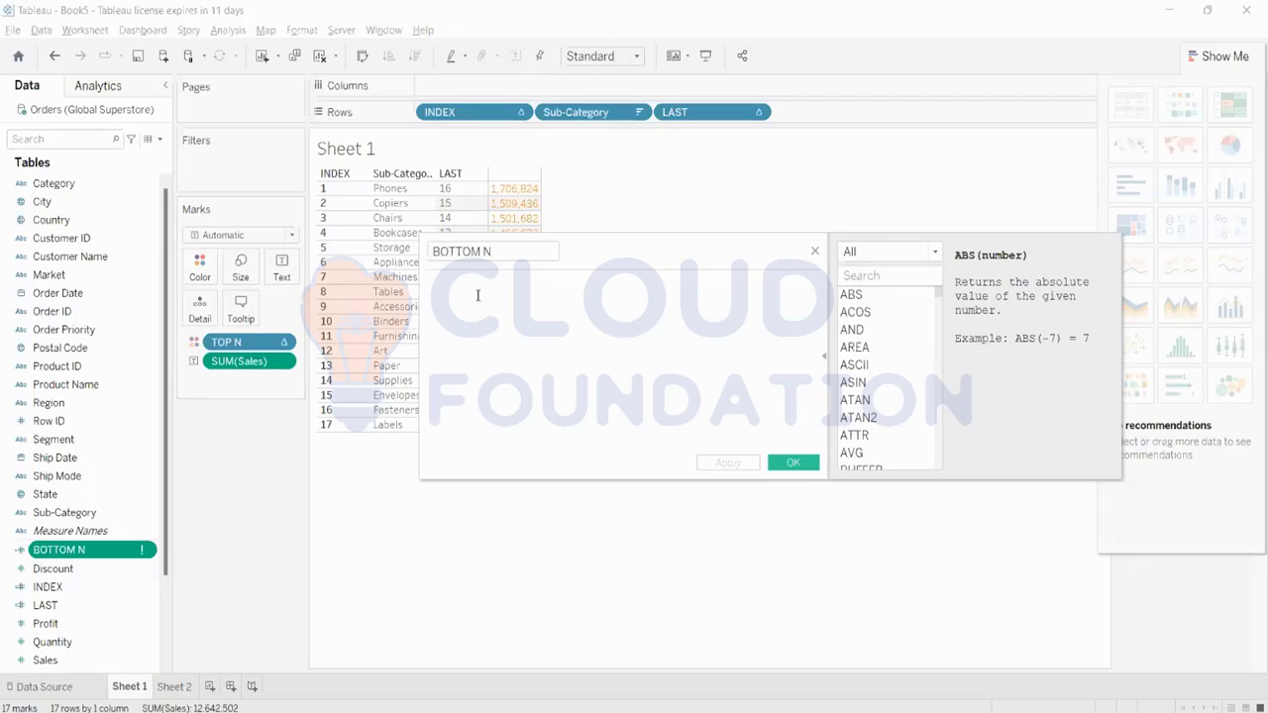
type("LA")
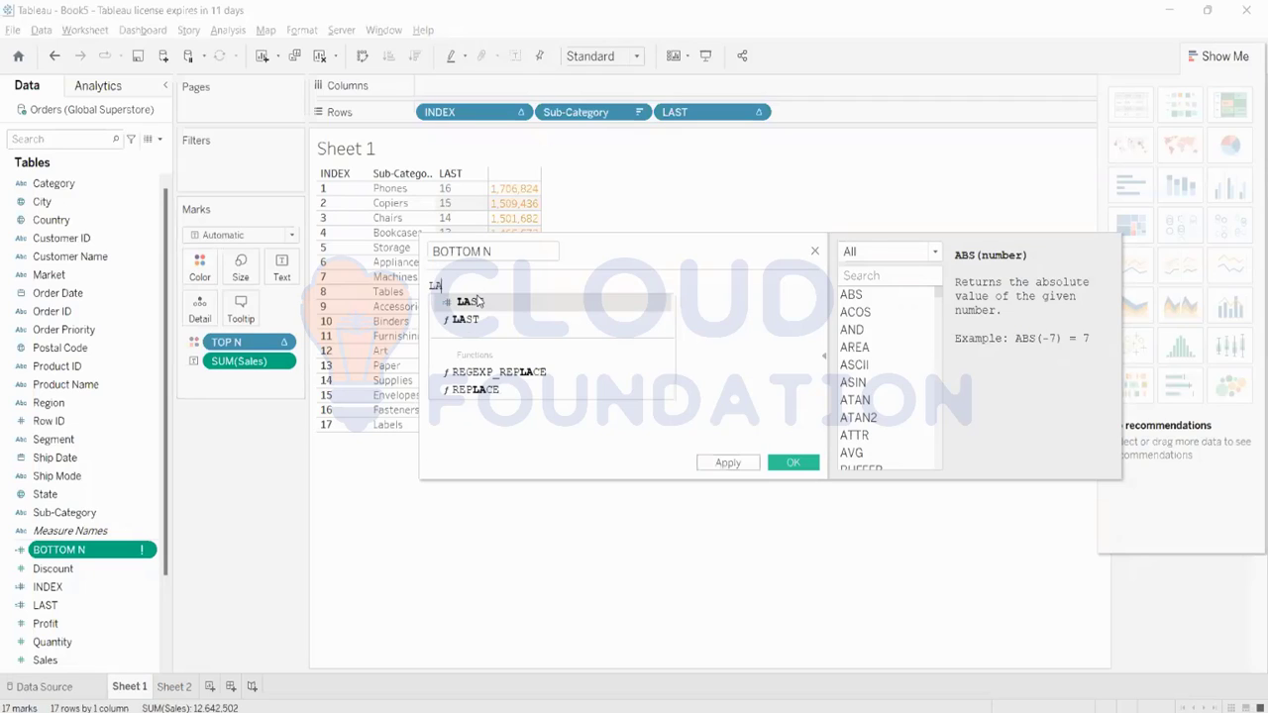
left_click(471, 301)
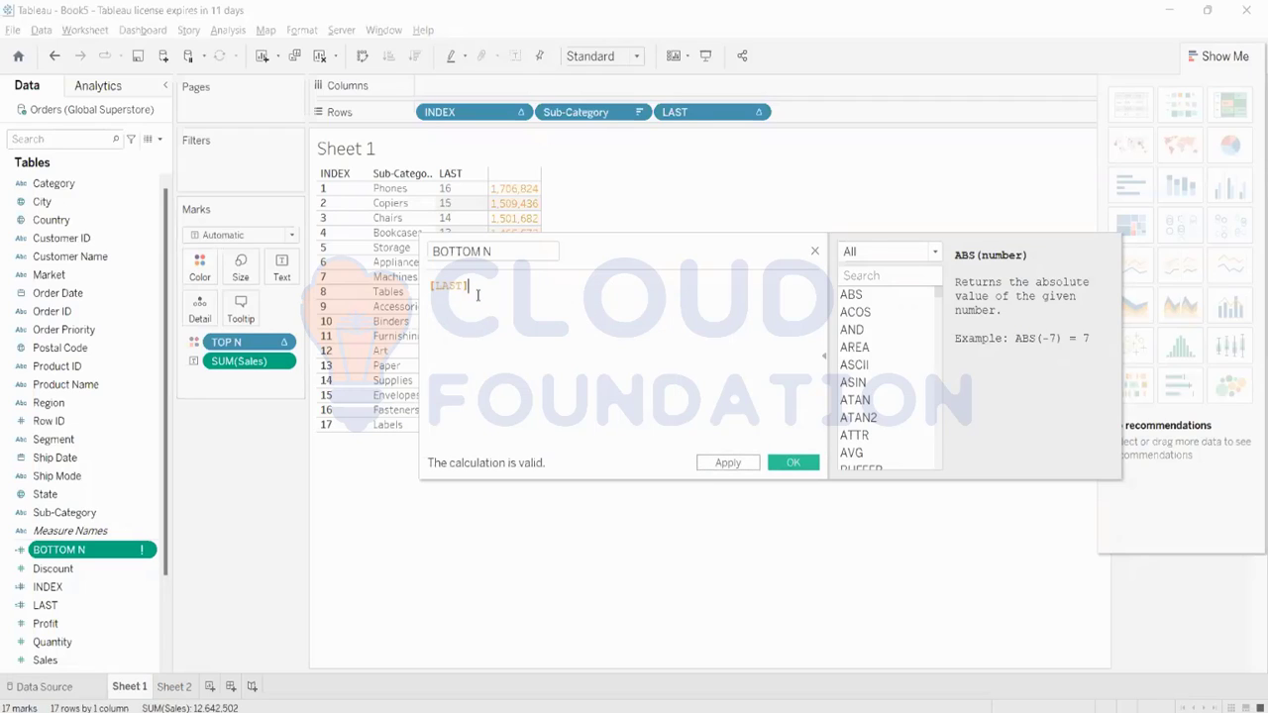
type("<= 4")
left_click_drag(570, 241, 680, 241)
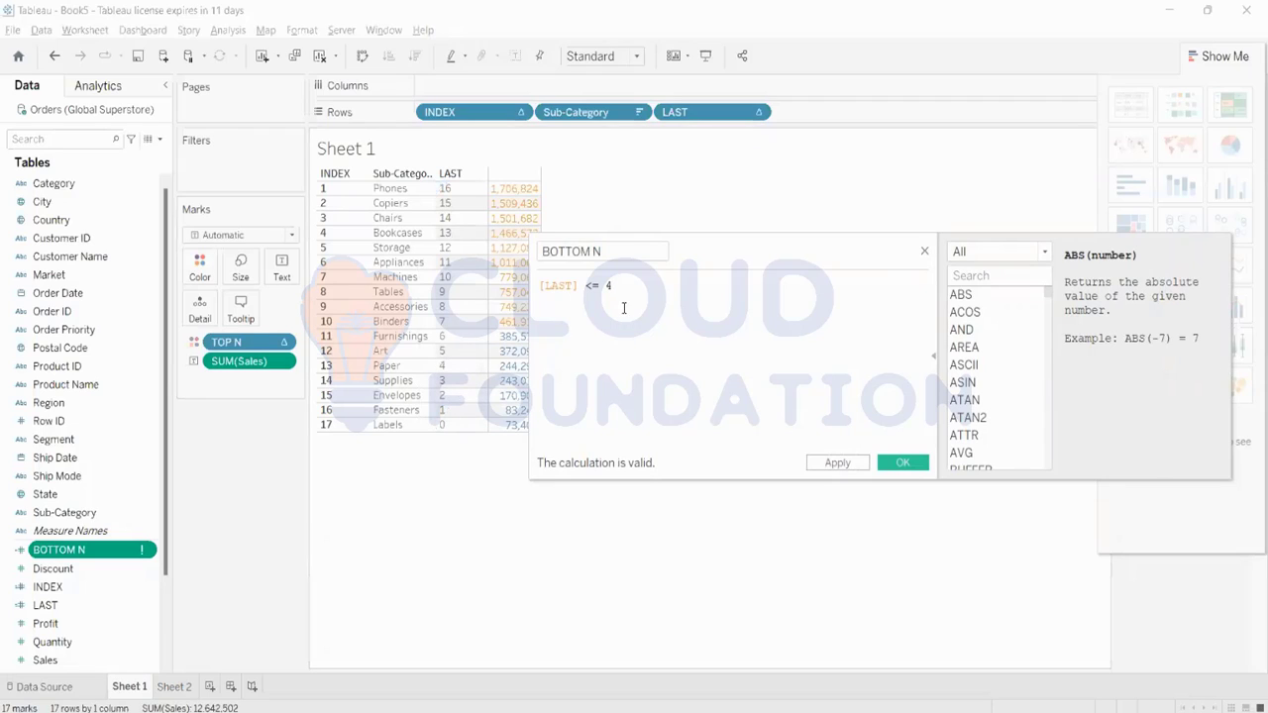
left_click(837, 464)
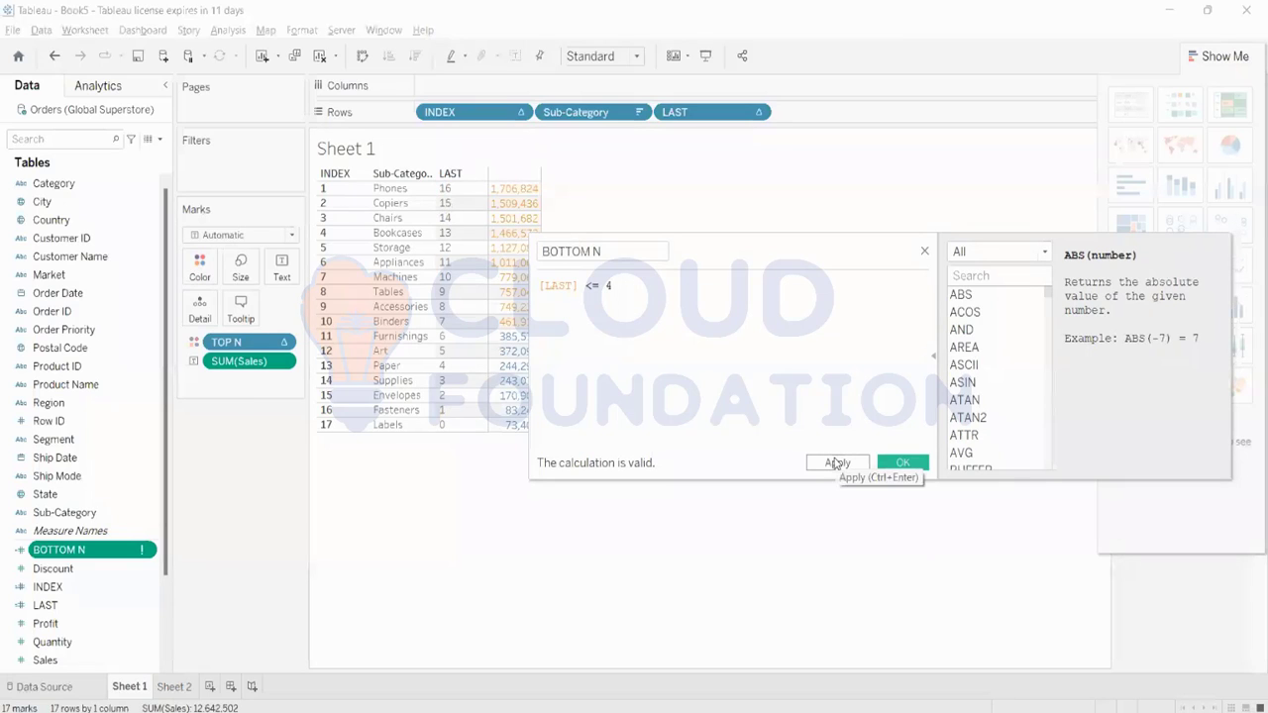
left_click(897, 463)
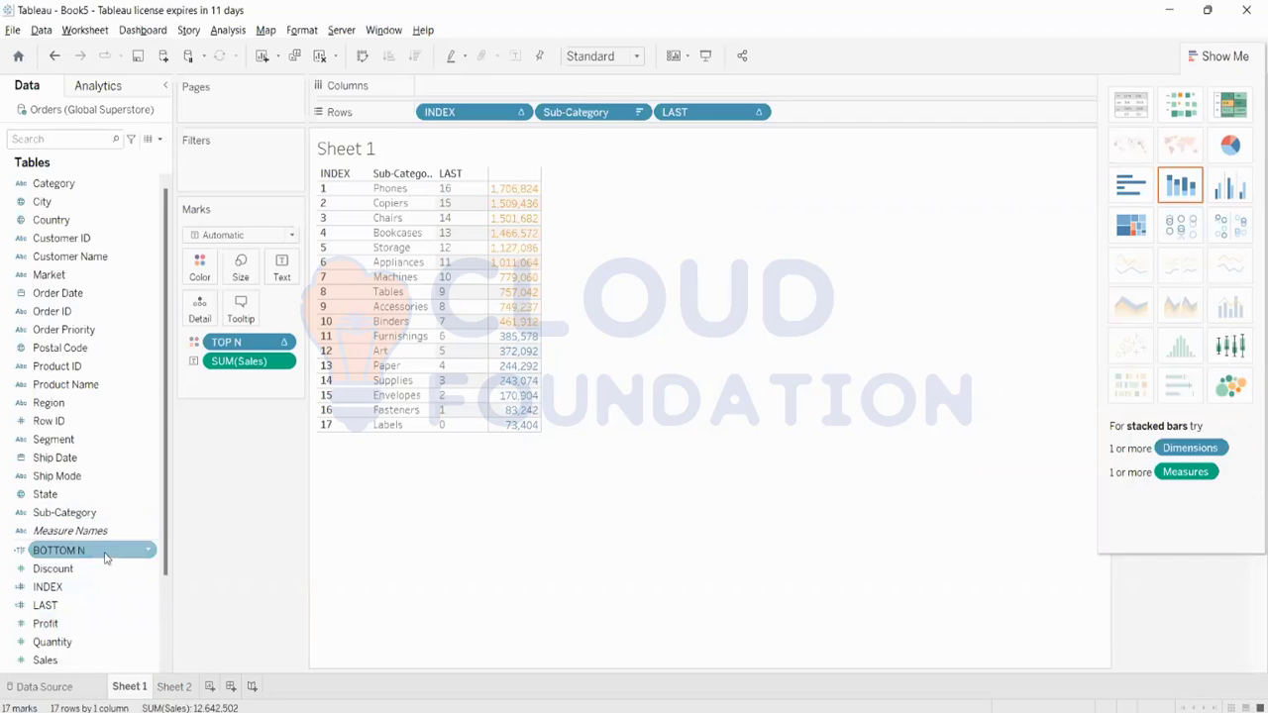
Color the Sheet 1 sales values by BOTTOM N in place of TOP N and hide the chart suggestions.
left_click_drag(106, 557, 213, 282)
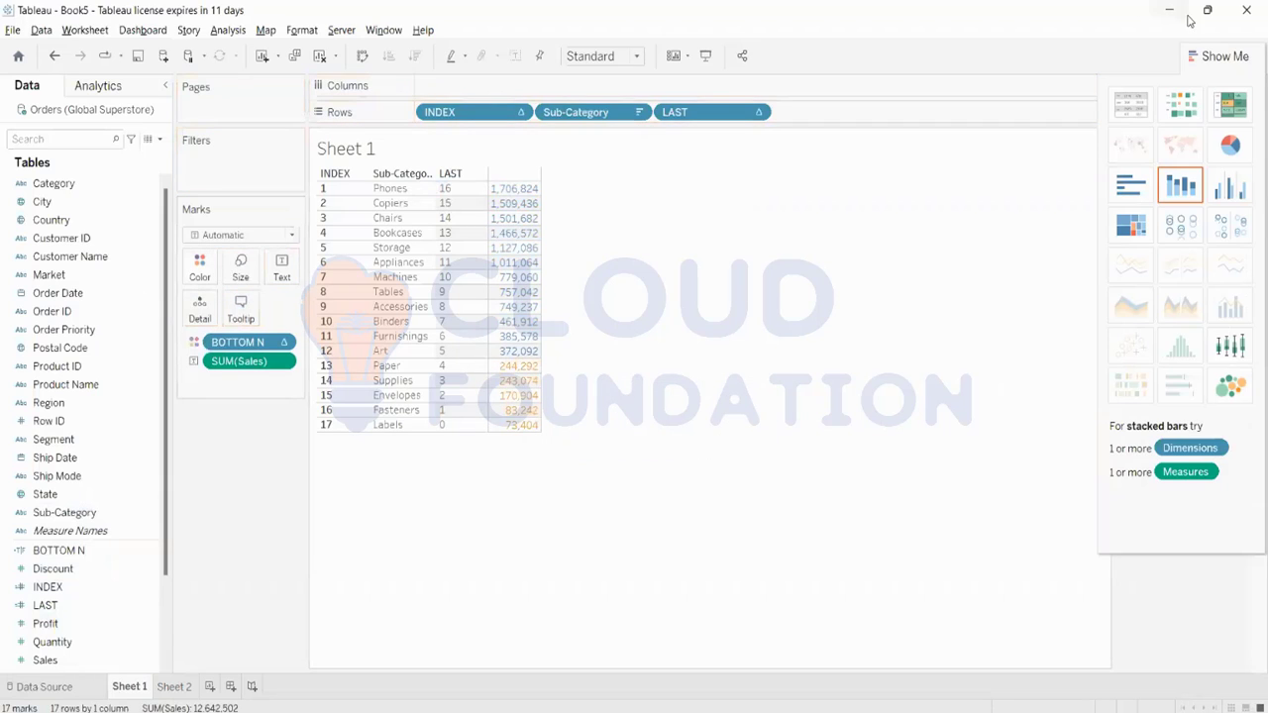
left_click(1243, 58)
mouse_move(510, 414)
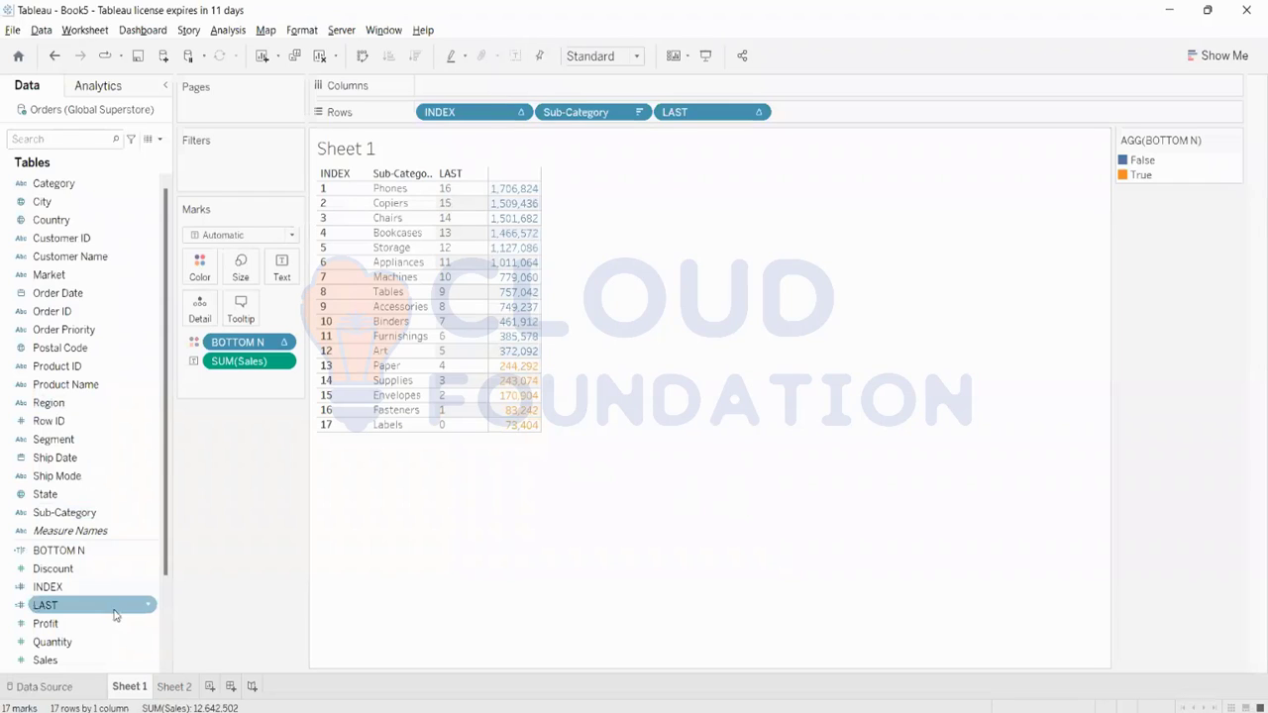
Try coloring the sales values by TOP N, and switch the coloring back to BOTTOM N.
scroll(89, 500, "down", 2)
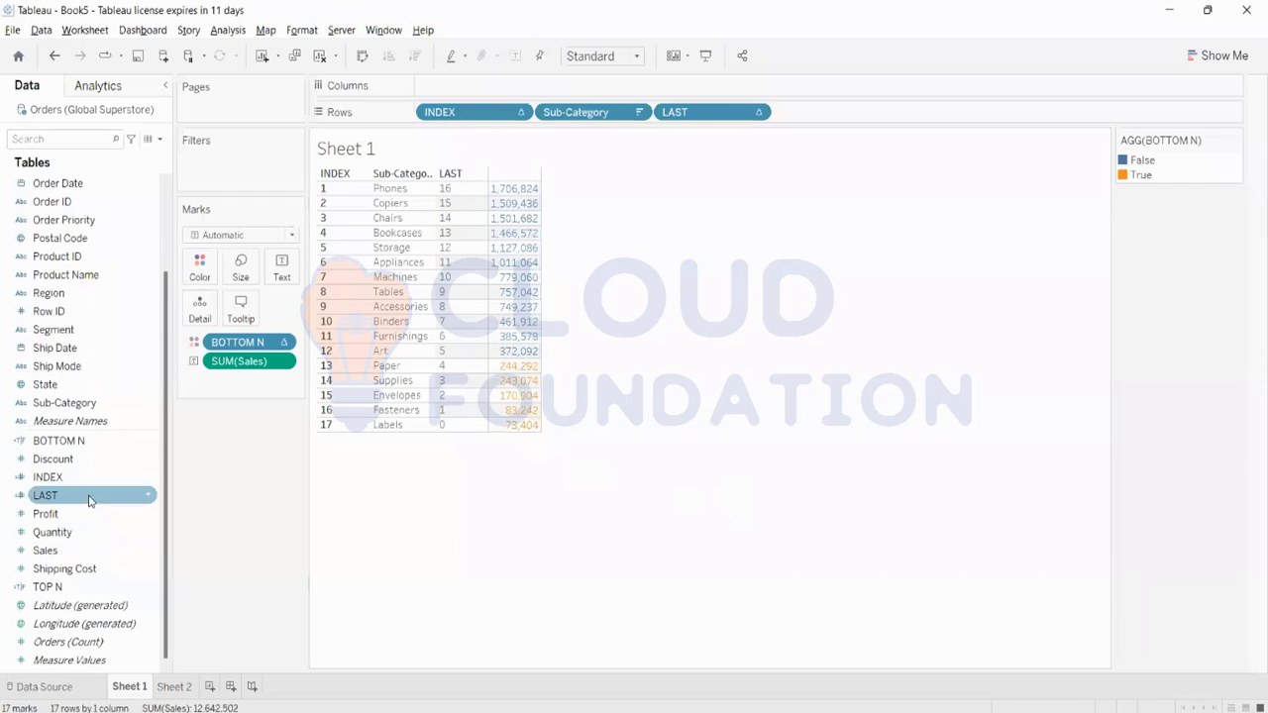
left_click_drag(59, 586, 189, 270)
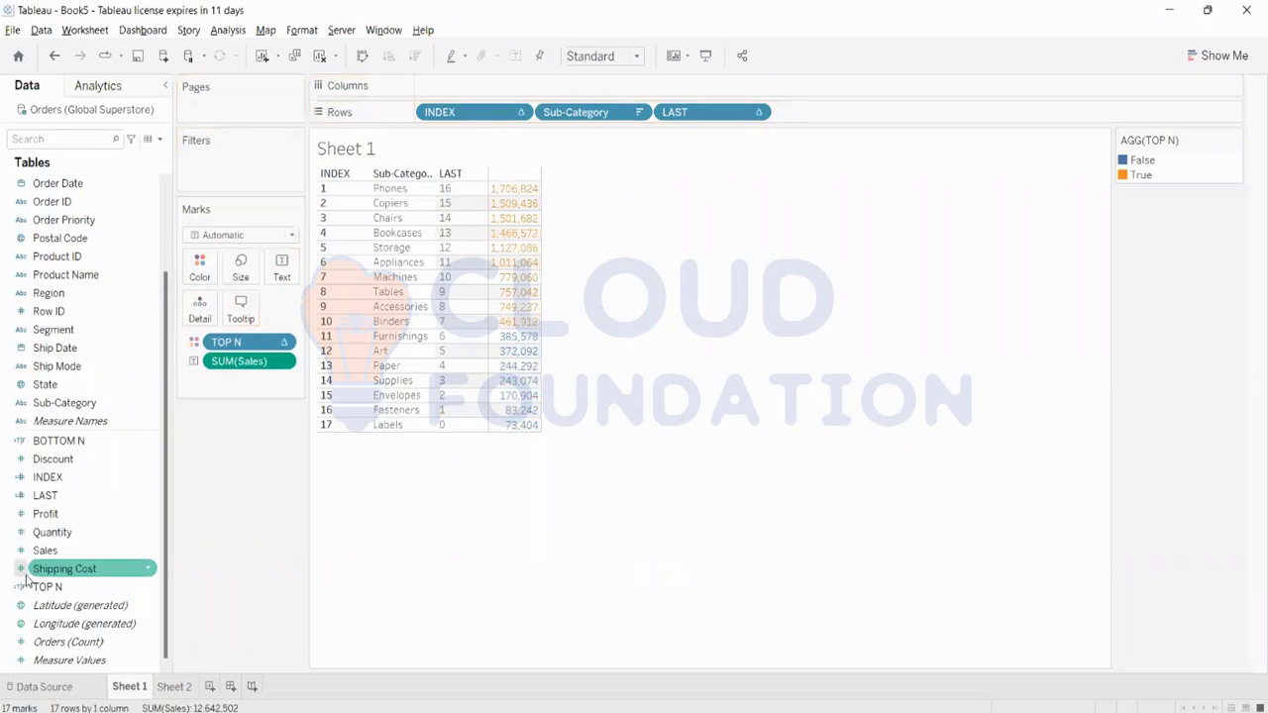
left_click_drag(55, 441, 199, 273)
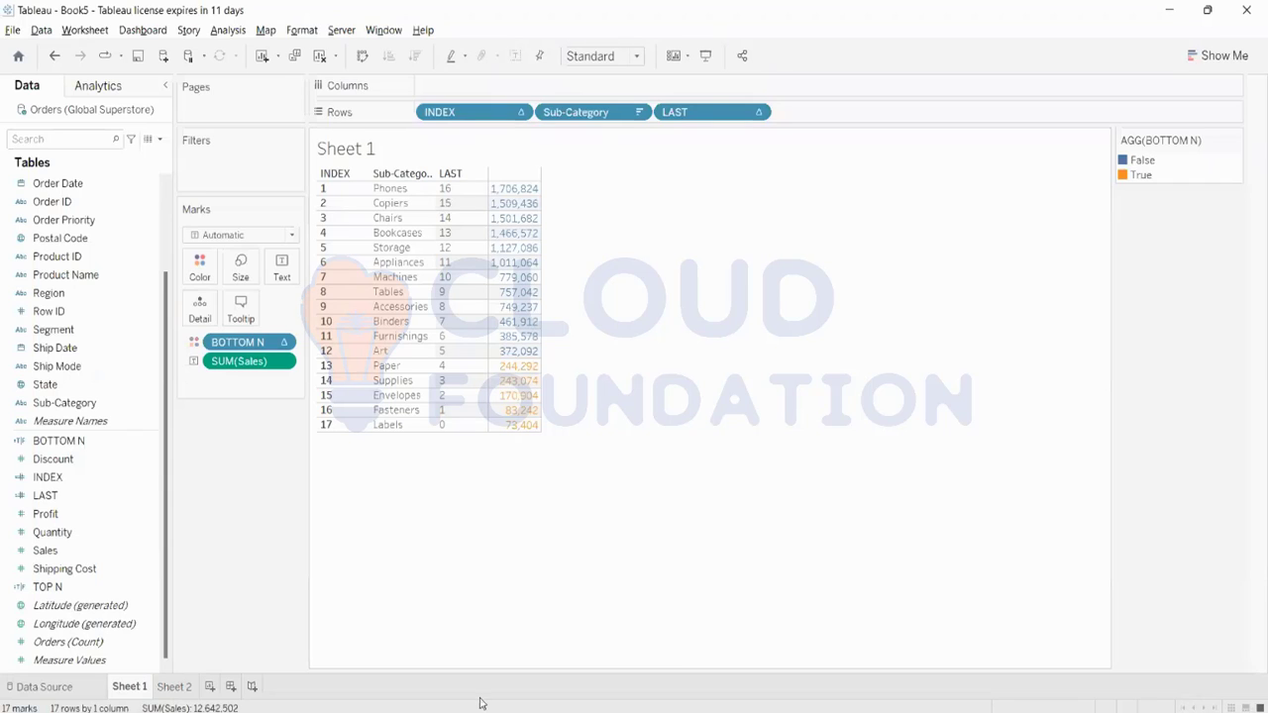
Switch to the Zoom meeting in the browser, acknowledge the recording notice and return to Tableau.
mouse_move(481, 702)
left_click(395, 647)
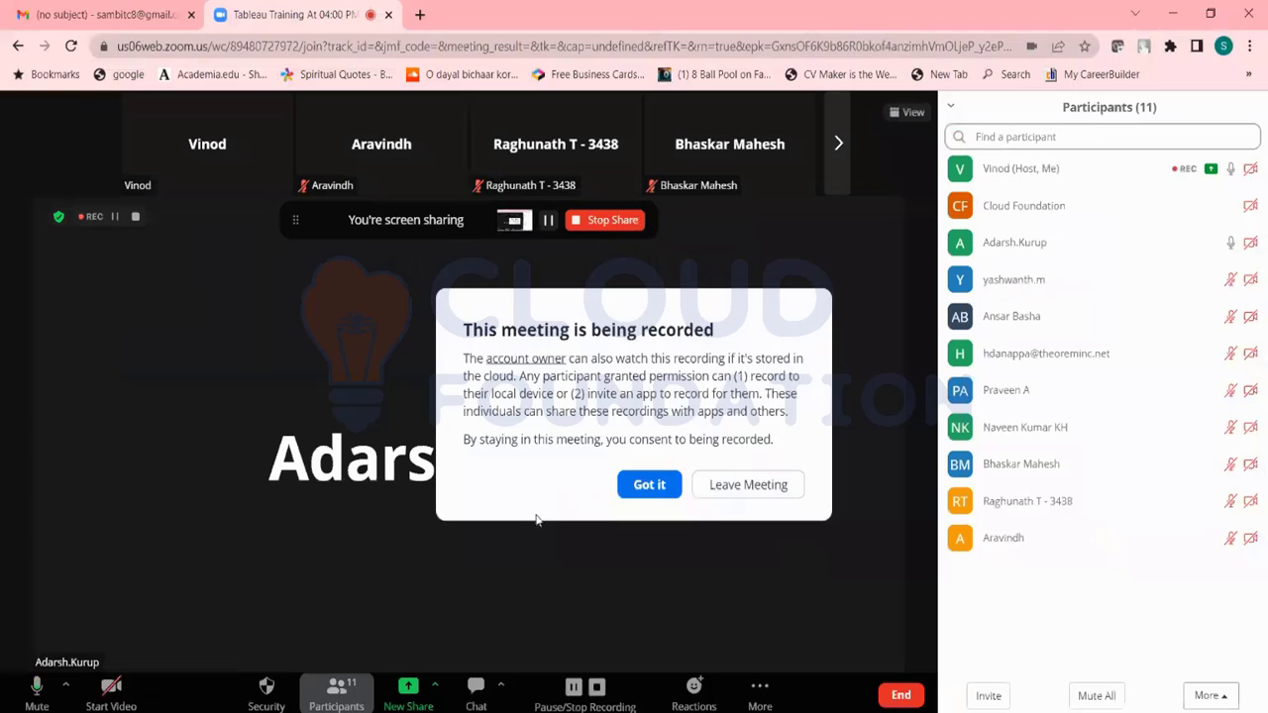
left_click(649, 484)
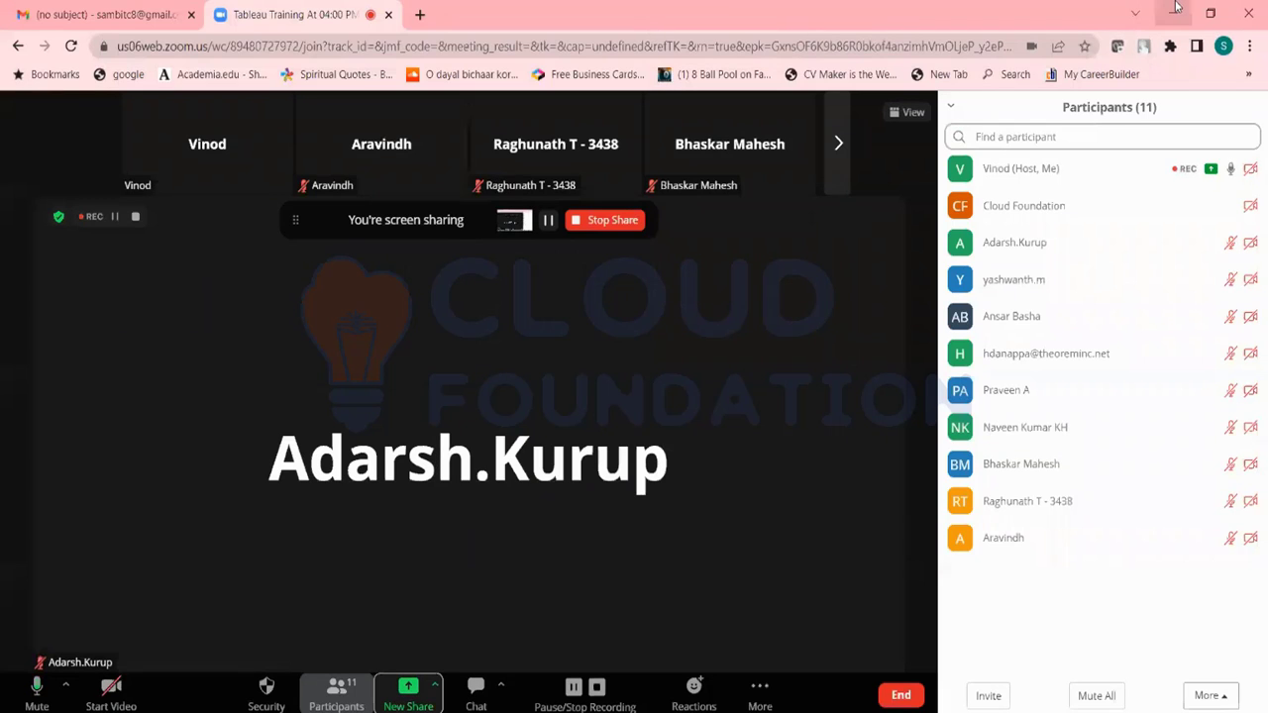
left_click(1176, 8)
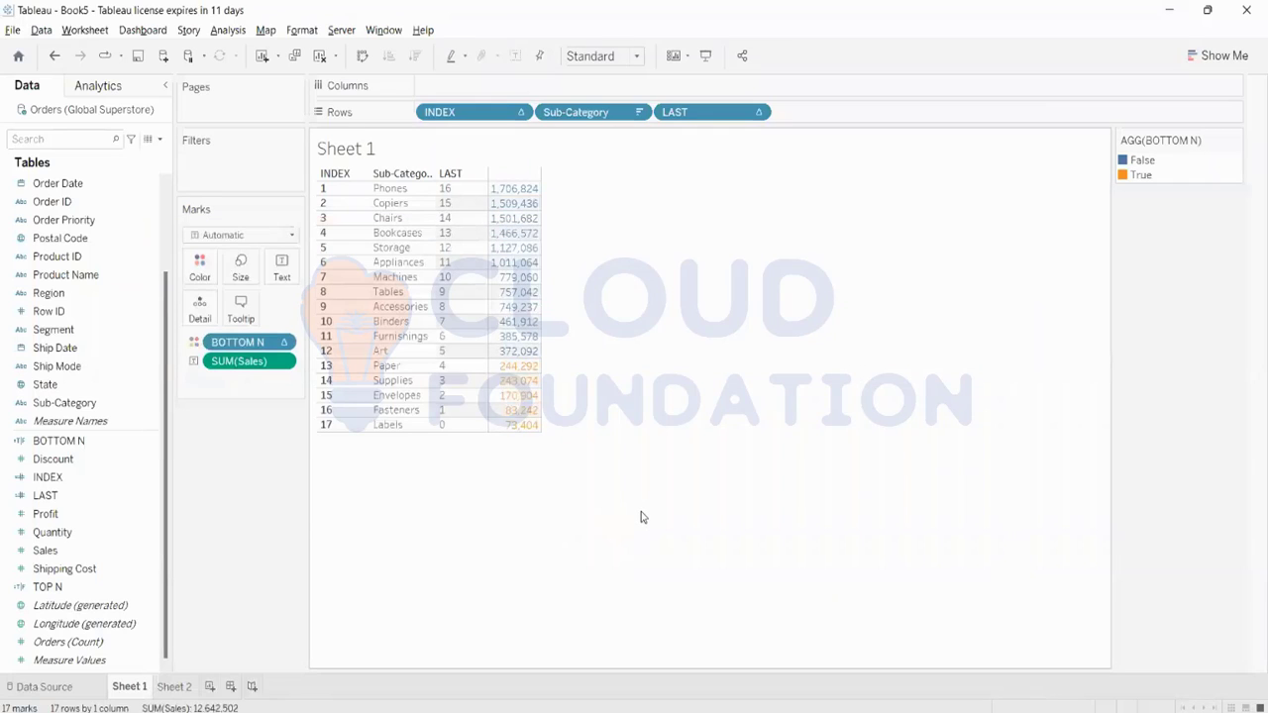
Start a new calculated field in the Orders data source and name it TOP 5 & BOTTOM 5.
mouse_move(515, 432)
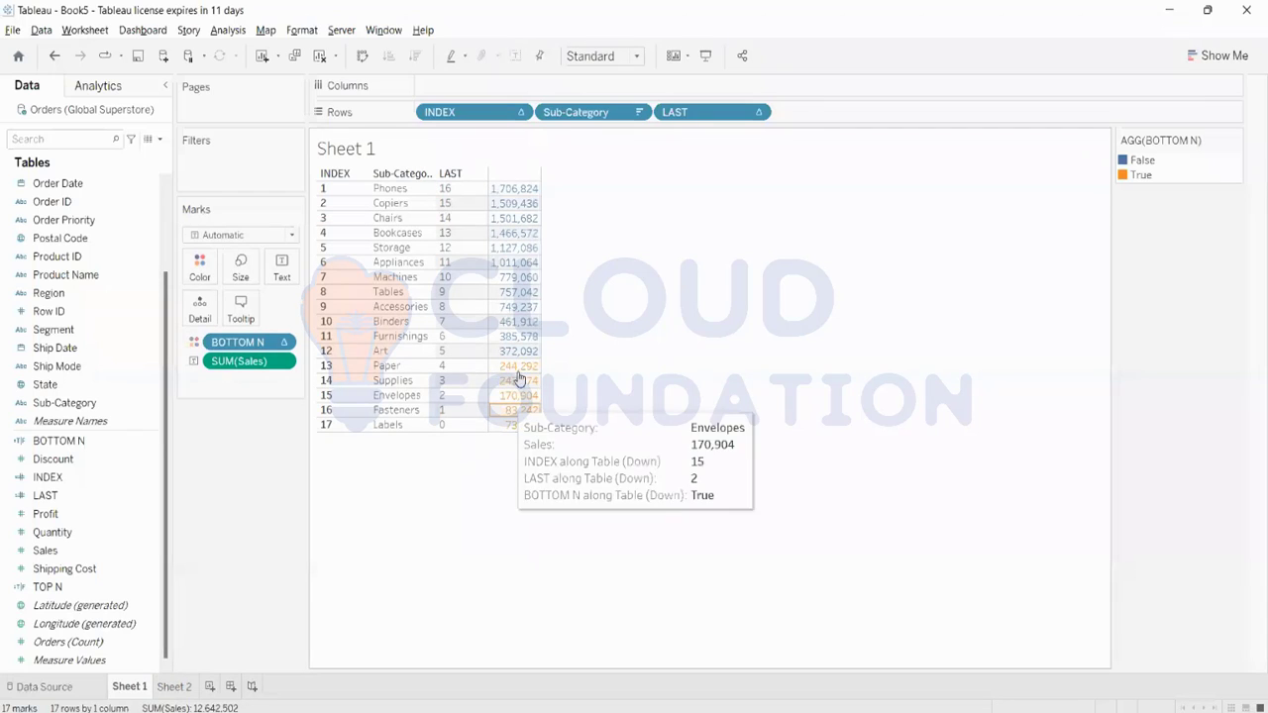
mouse_move(532, 190)
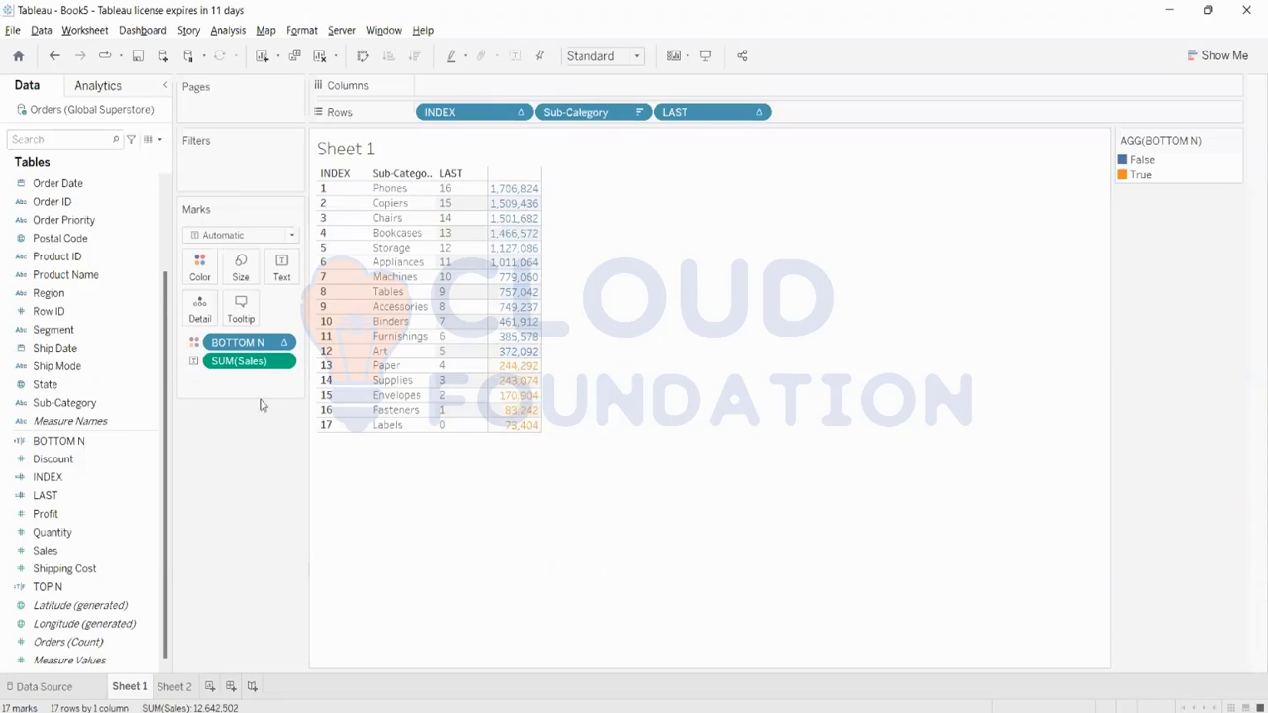
left_click(159, 138)
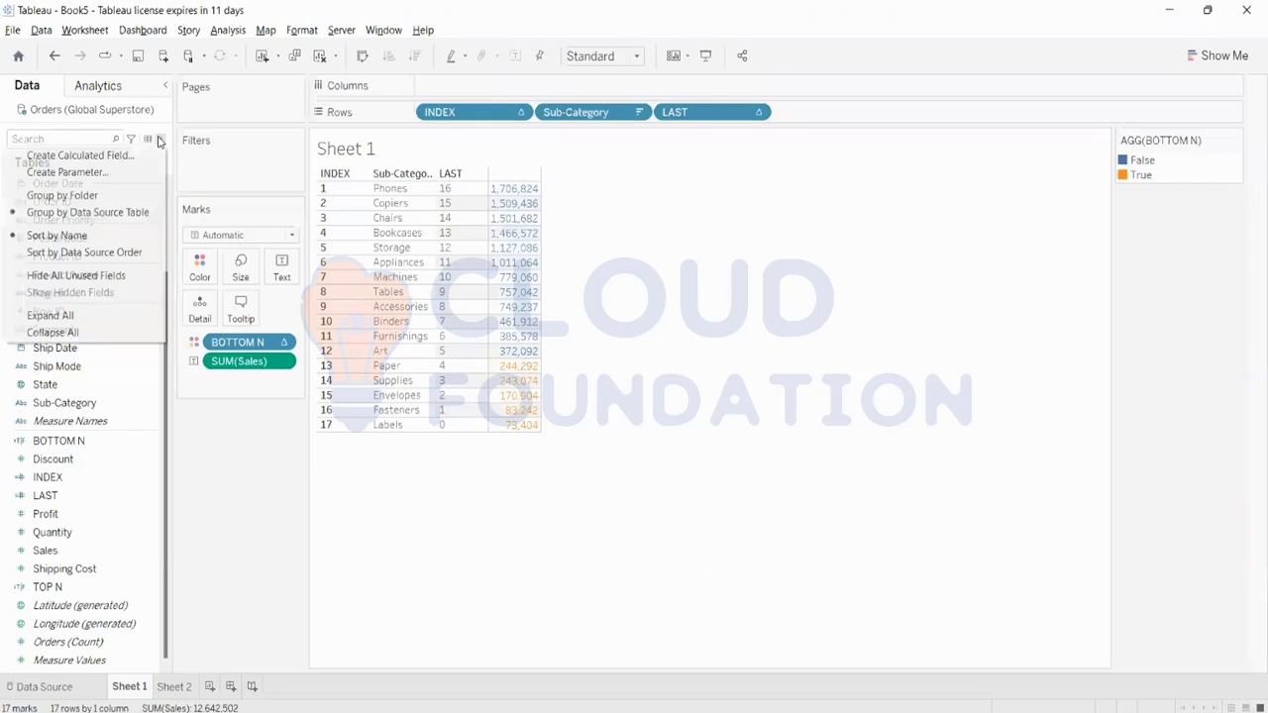
left_click(146, 154)
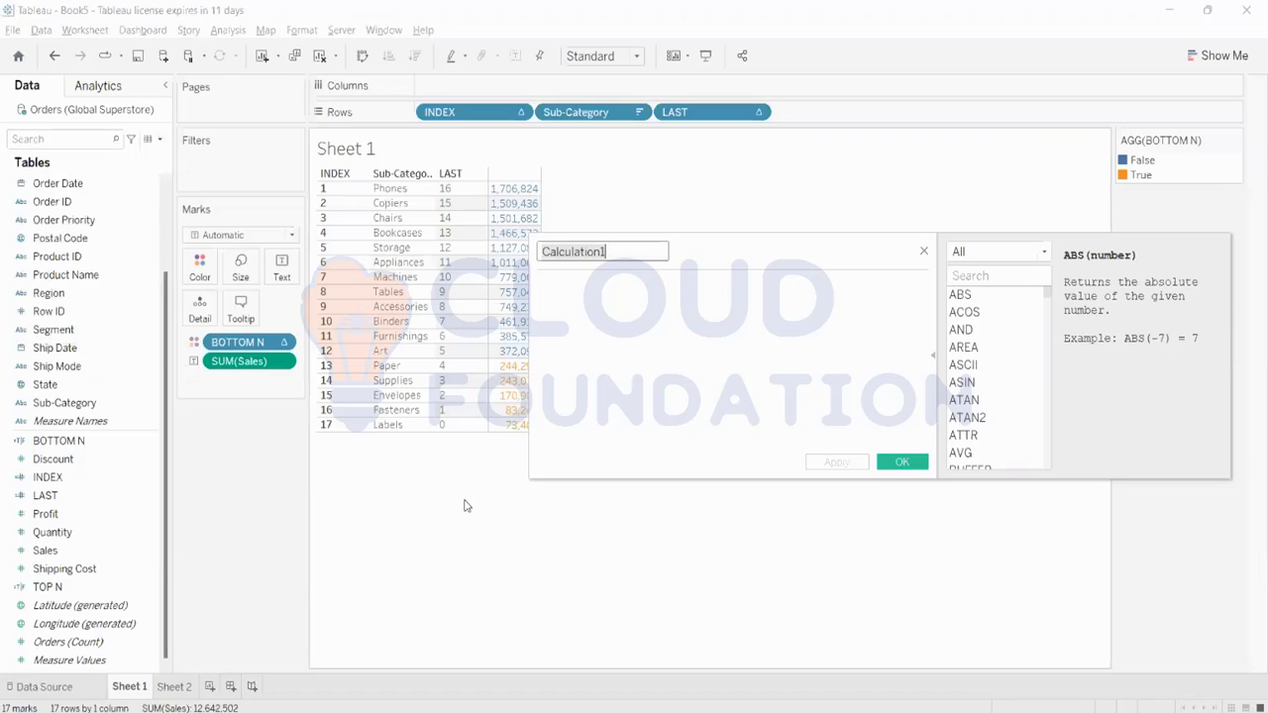
key("BackSpace")
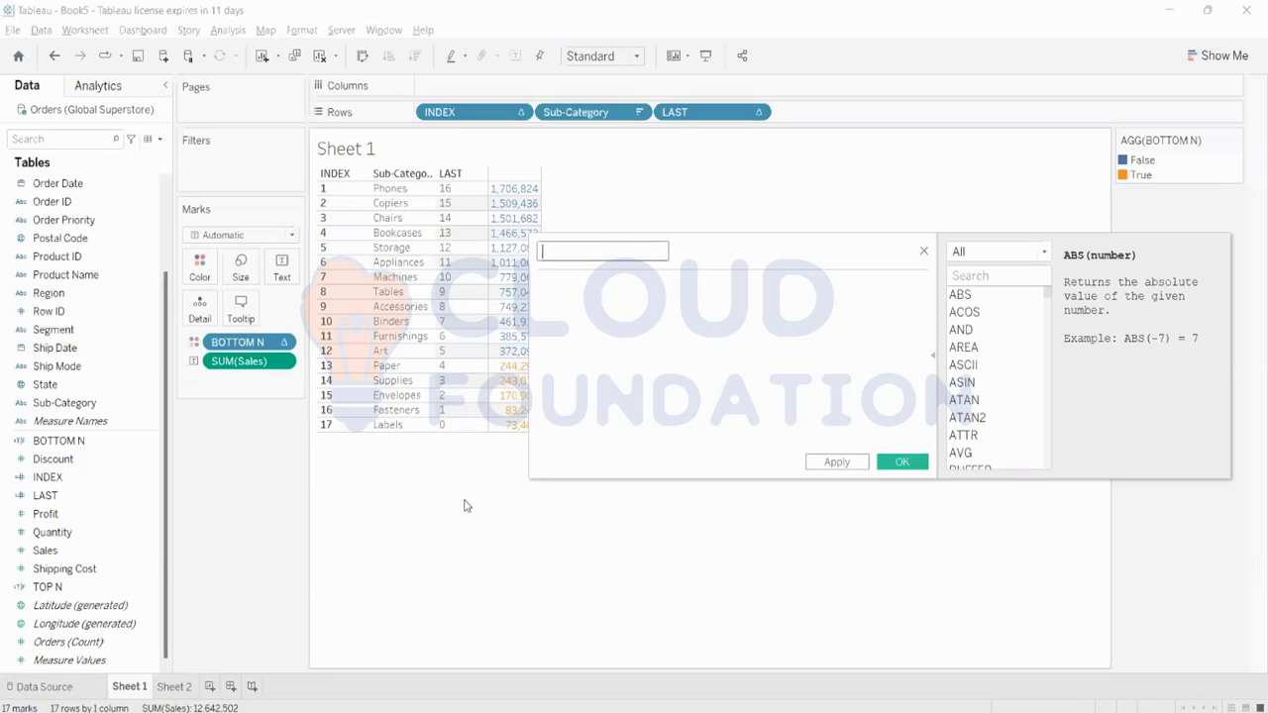
key("Caps_Lock")
type("TOP 5")
type("& BOTTOM 5")
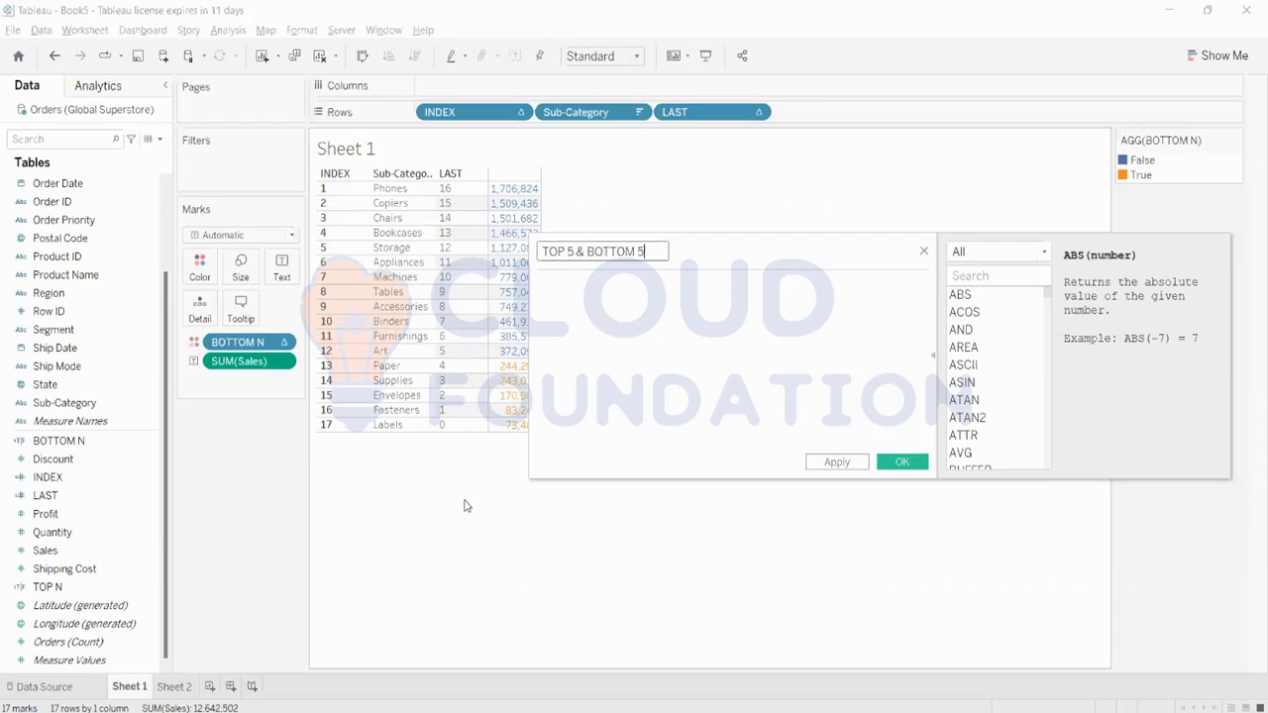
Enter [INDEX] <=5 as the first condition of the TOP 5 & BOTTOM 5 formula.
key("Tab")
type("IN")
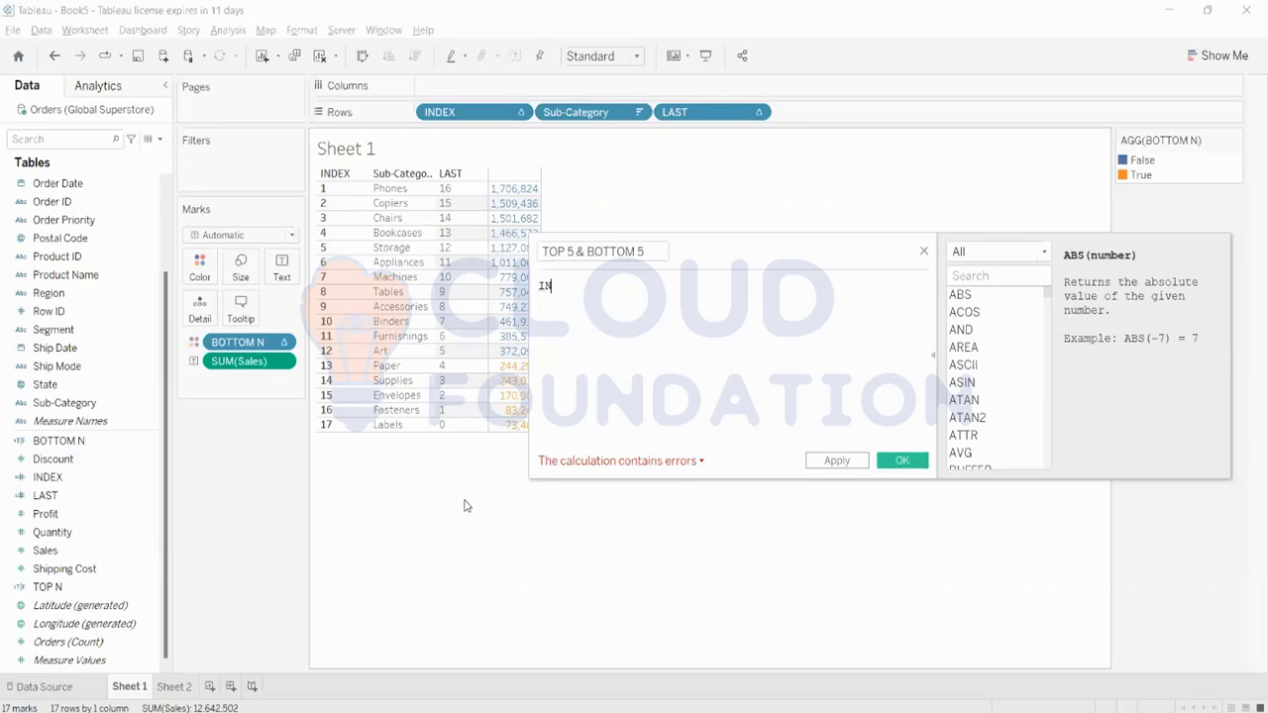
key("BackSpace")
key("BackSpace")
type("IN")
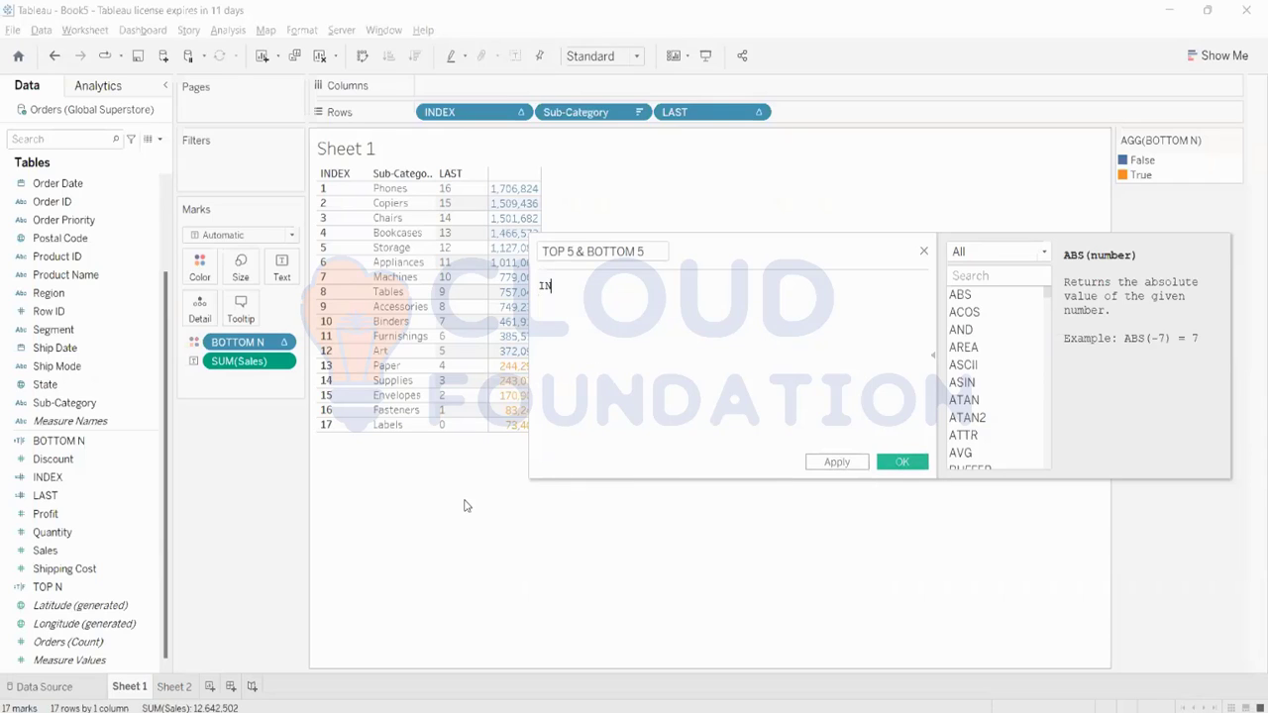
type("D")
key("Return")
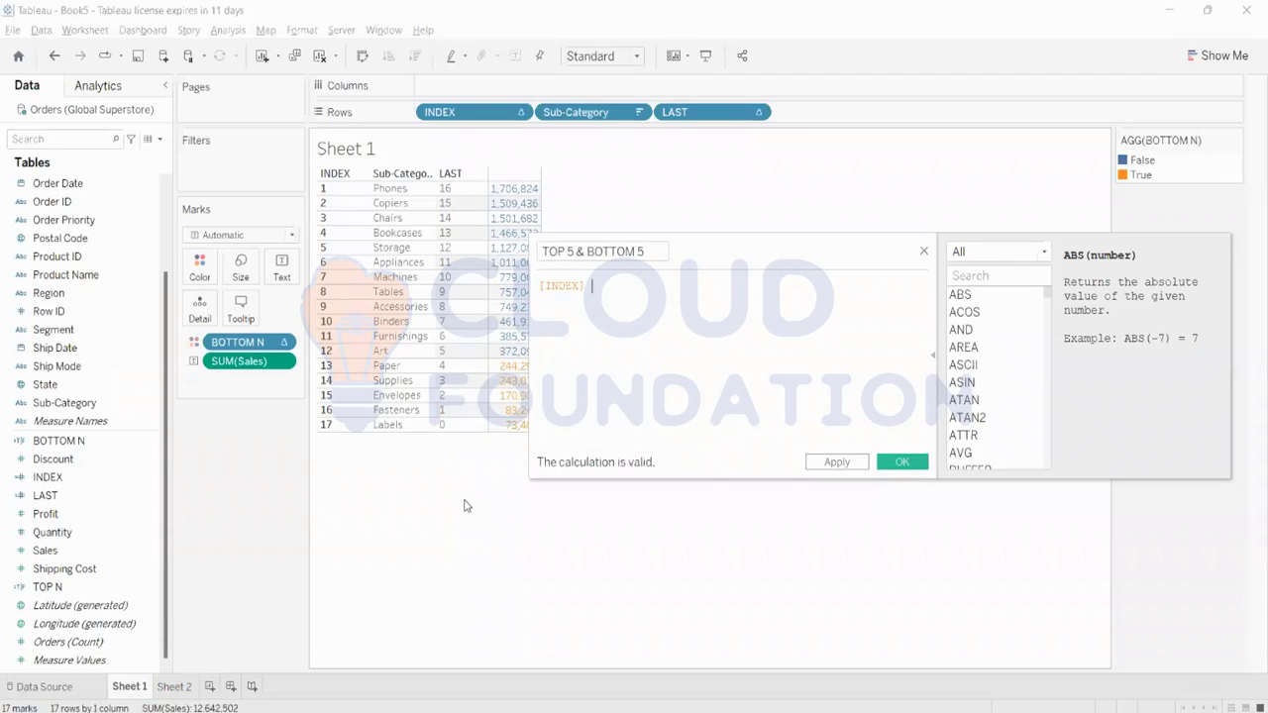
type("<=5")
Extend the TOP 5 & BOTTOM 5 formula with OR [LAST]<=4, apply it and save the field.
type("O")
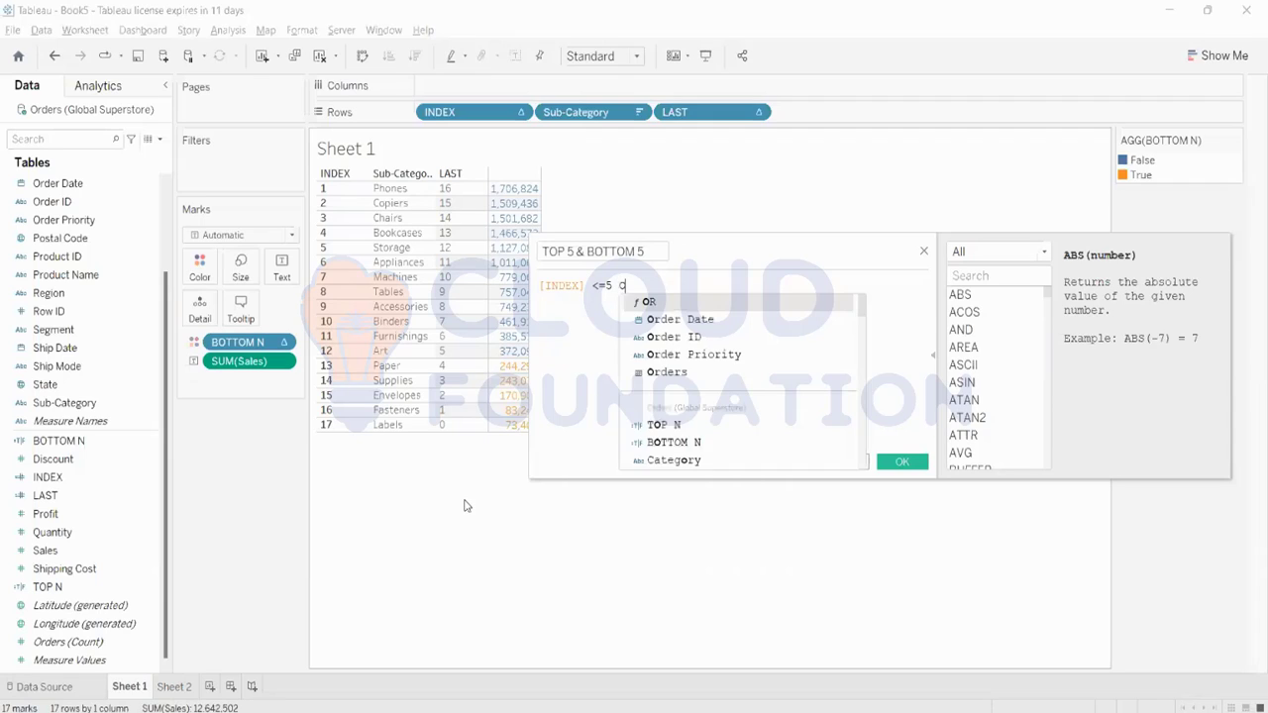
key("Return")
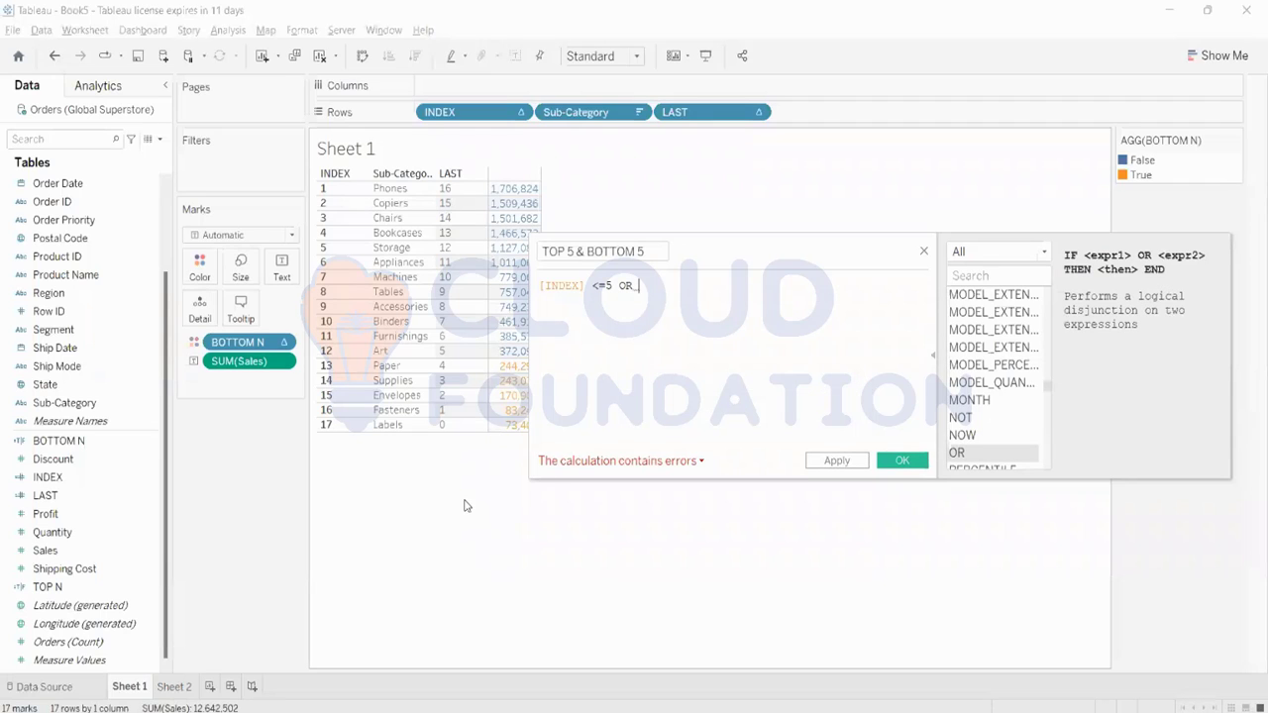
type("[LA")
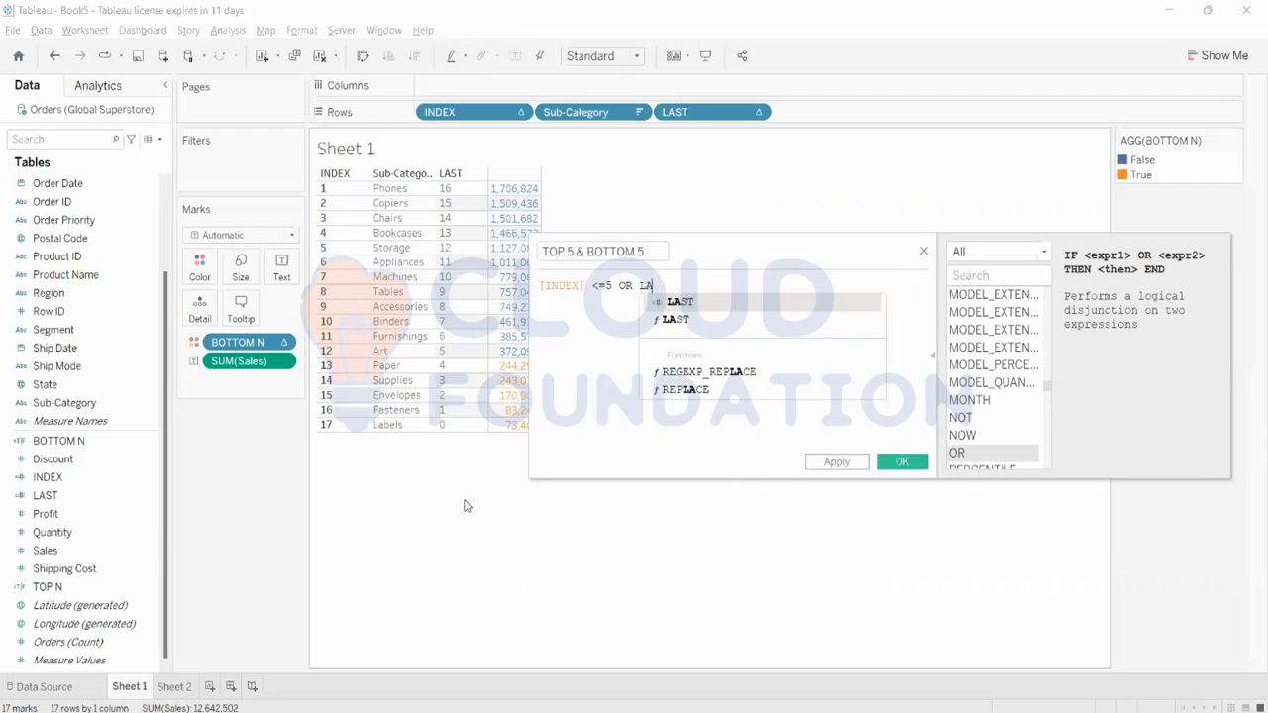
key("Return")
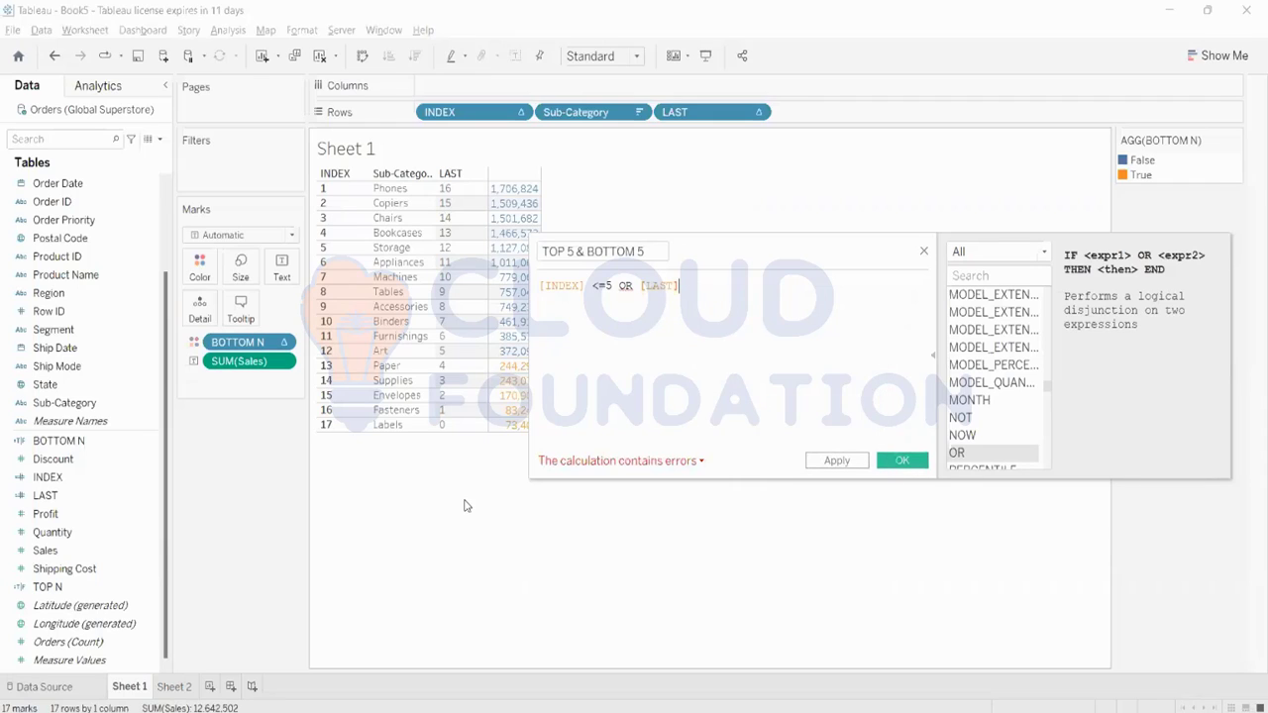
type("<=")
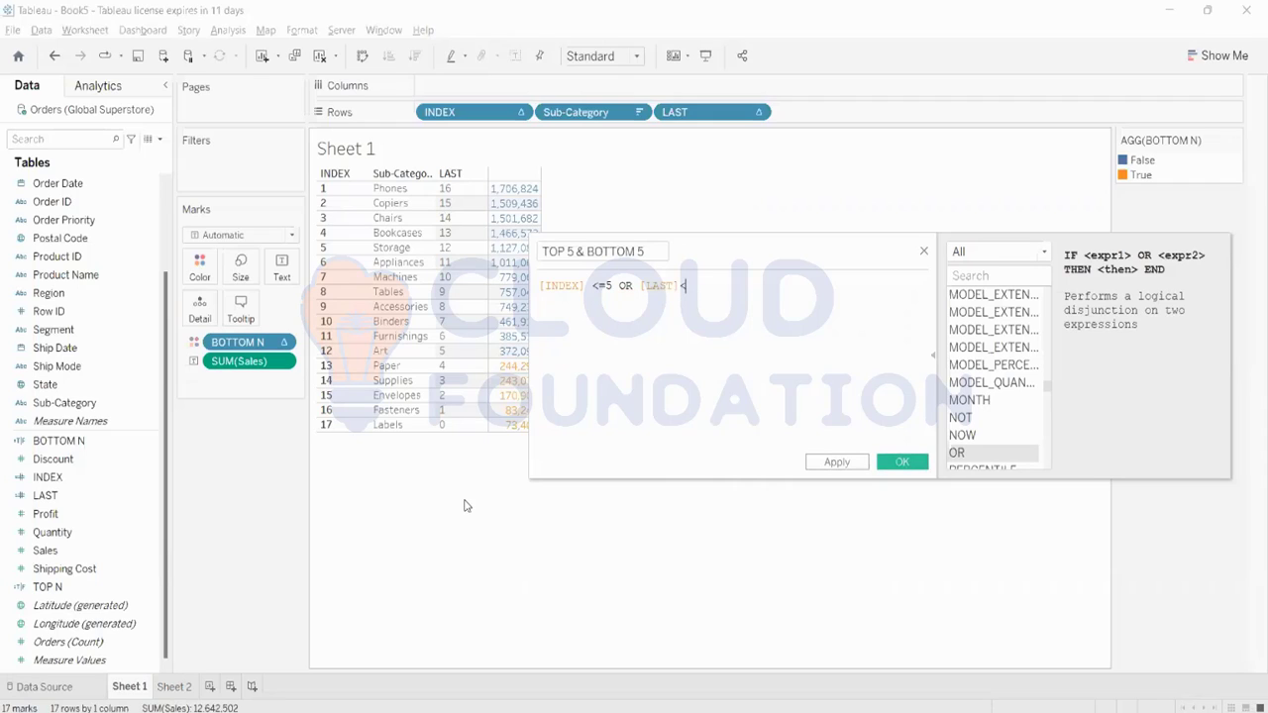
type("4")
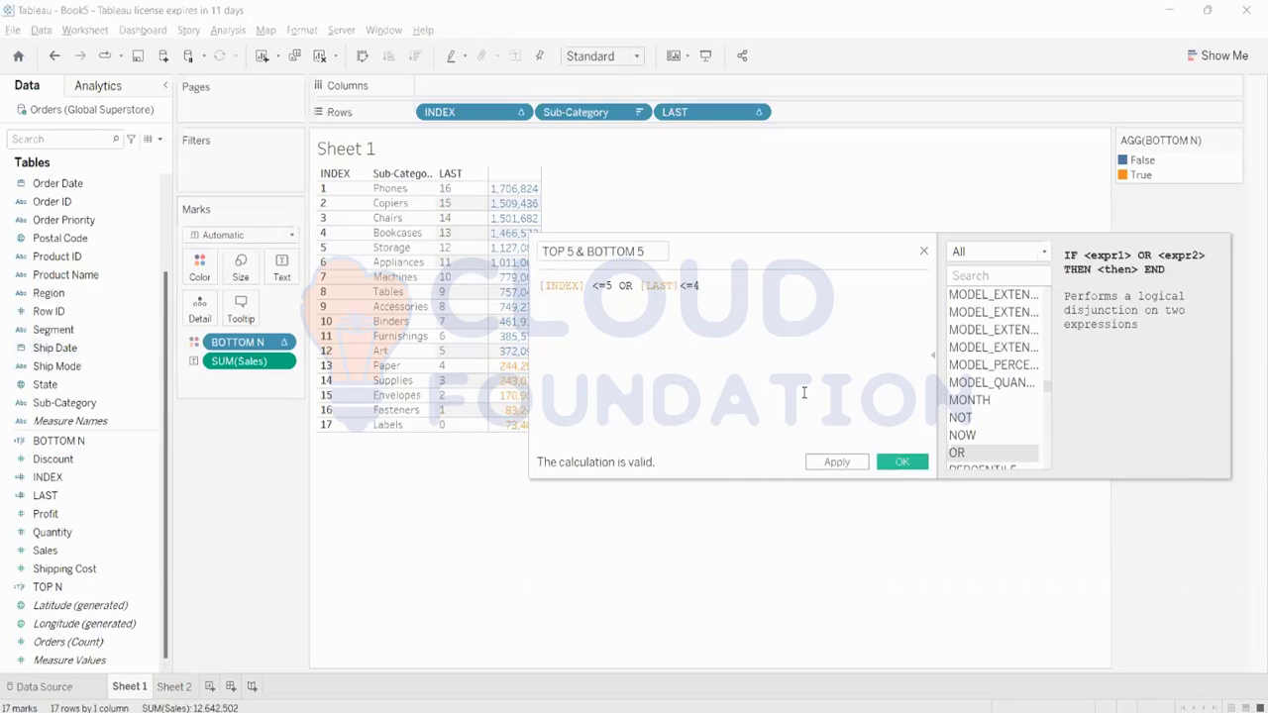
left_click(855, 464)
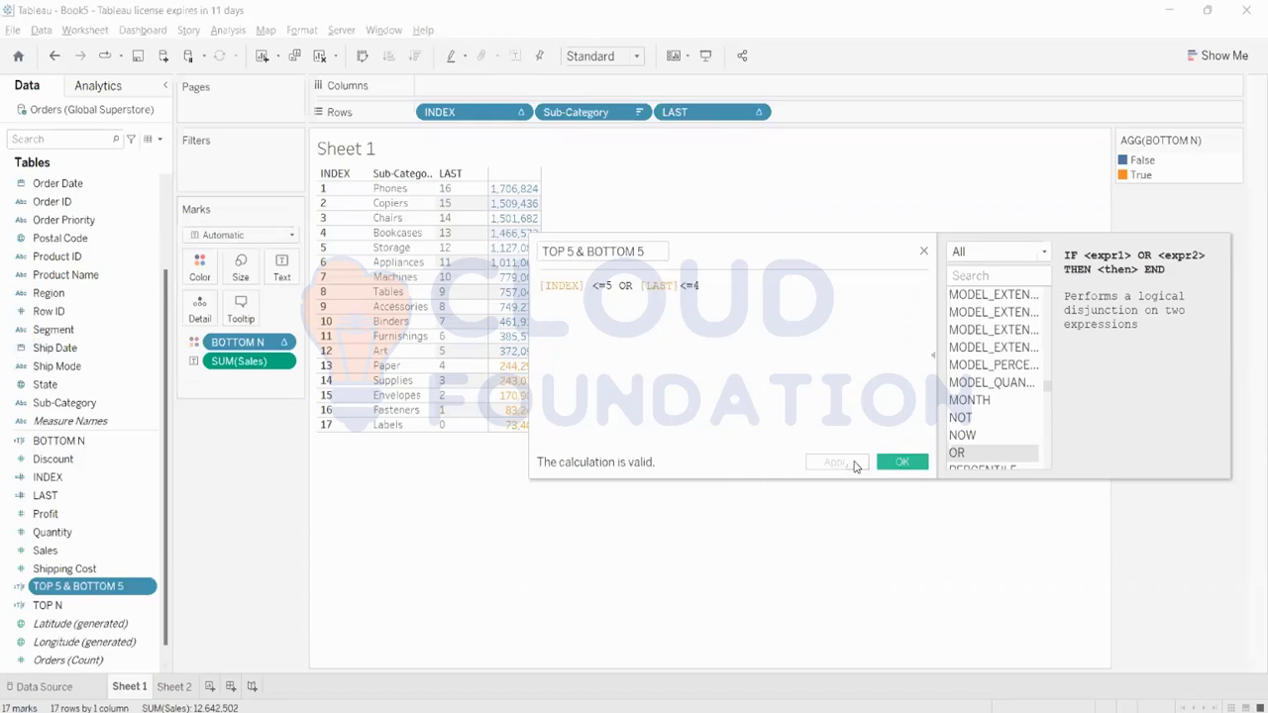
left_click(901, 463)
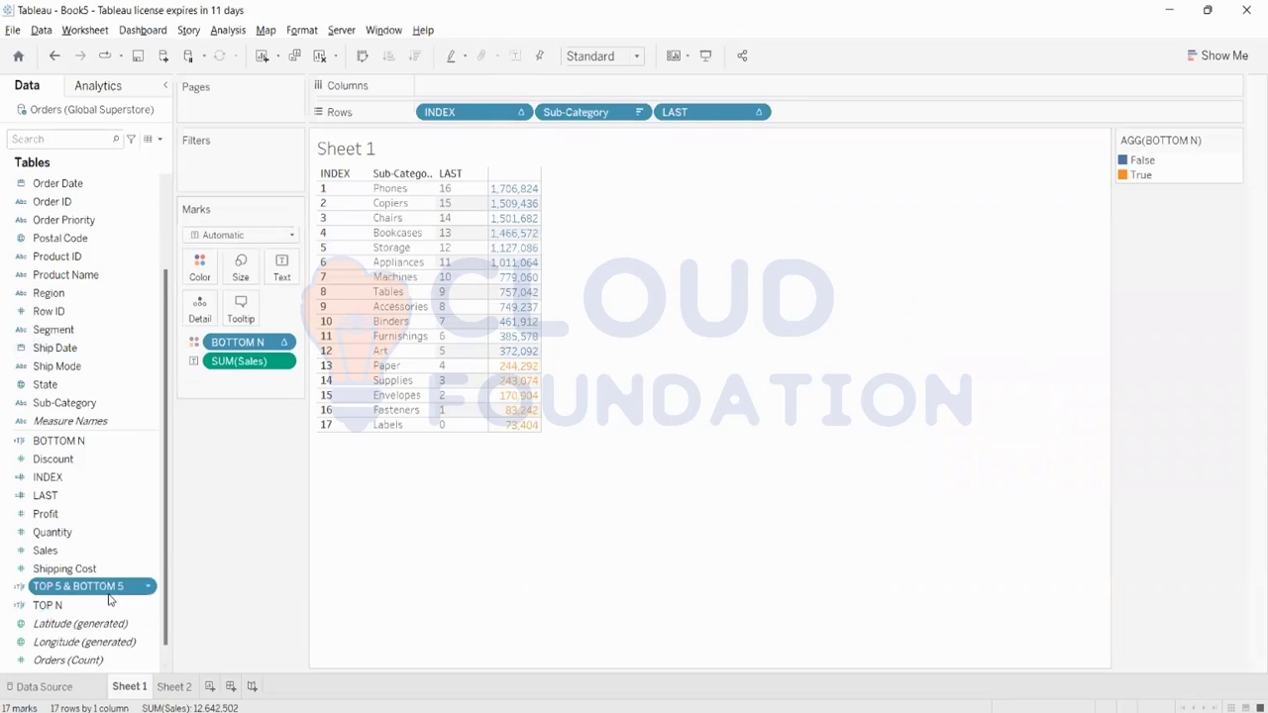
Colour the sales values by the TOP 5 & BOTTOM 5 field in place of BOTTOM N.
left_click_drag(110, 599, 199, 282)
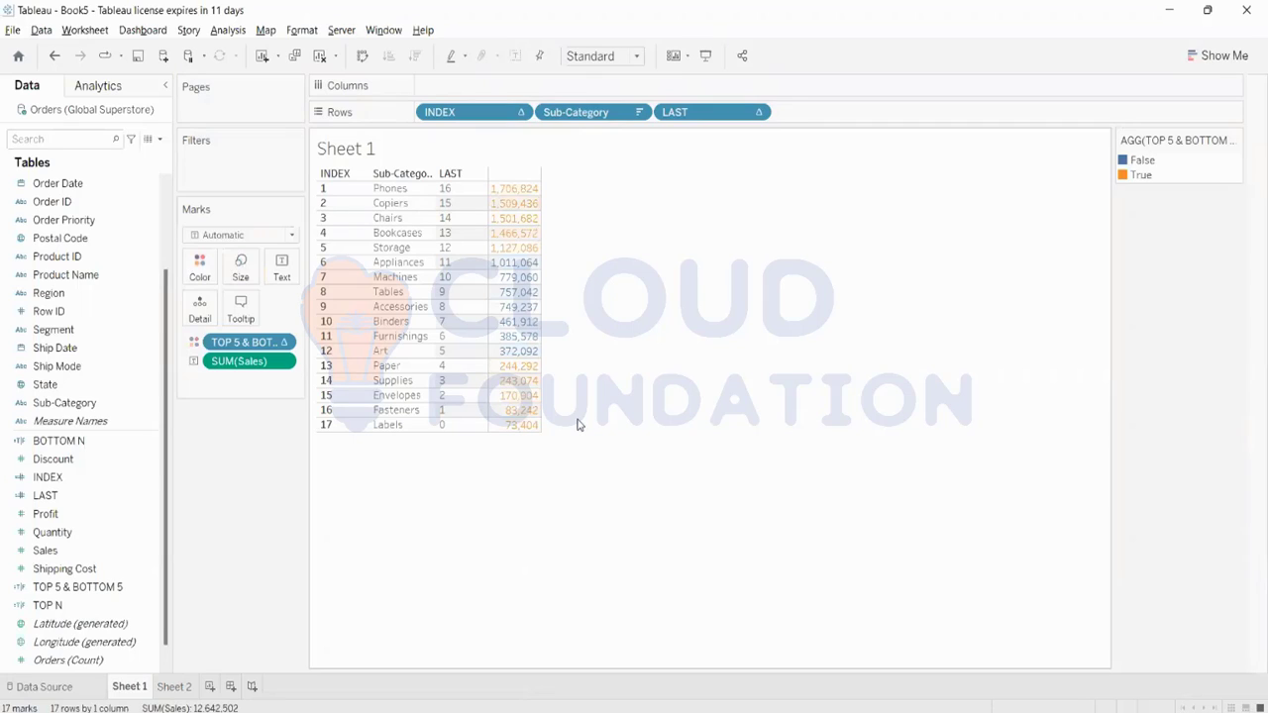
mouse_move(523, 283)
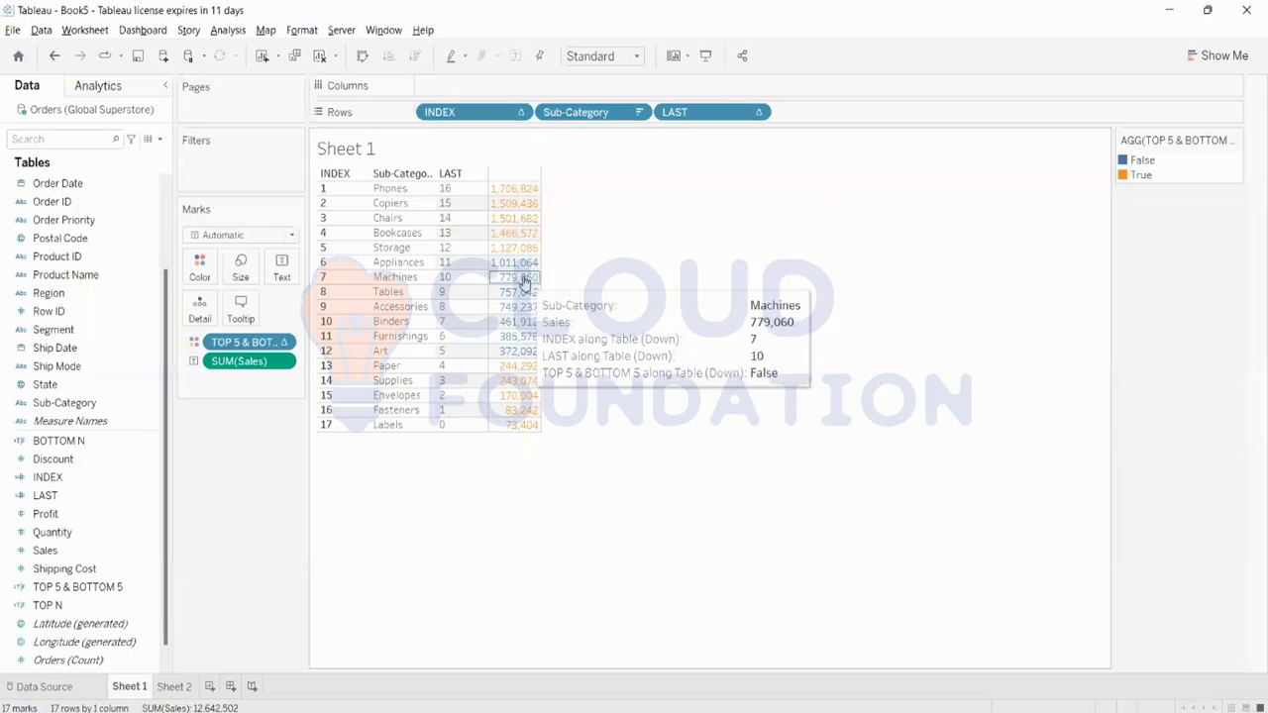
left_click(241, 265)
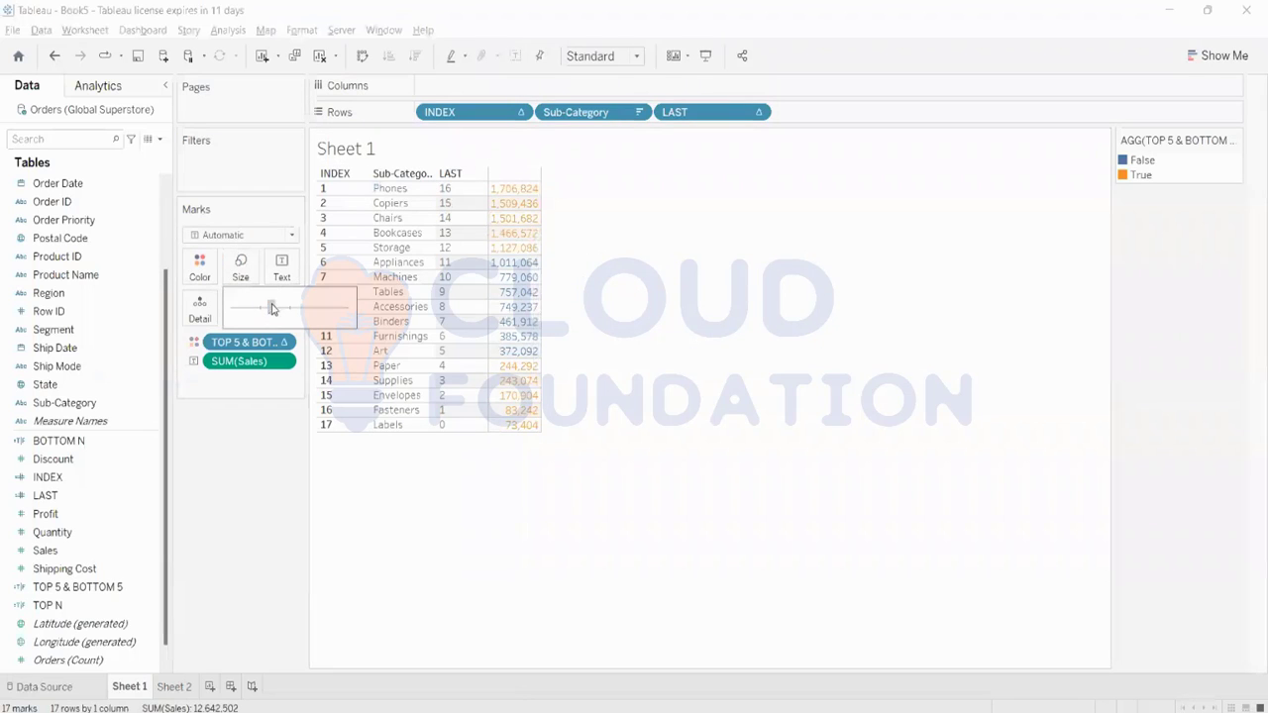
left_click(734, 270)
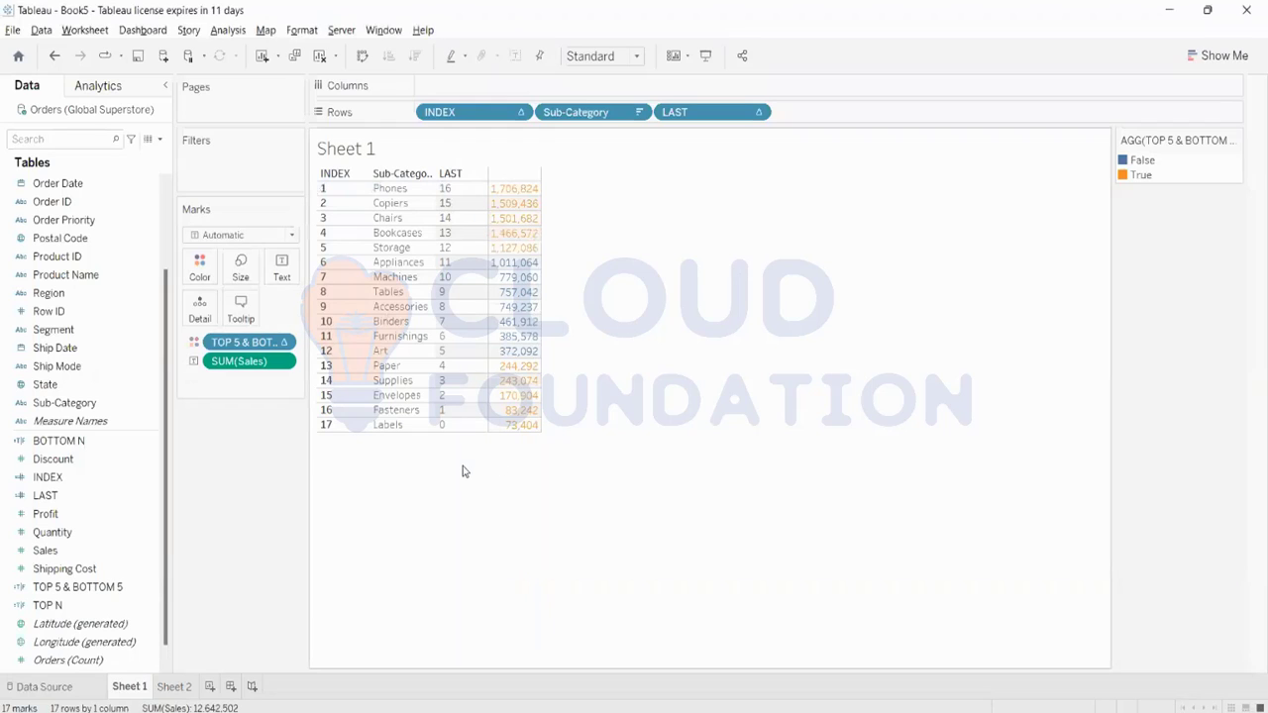
mouse_move(516, 425)
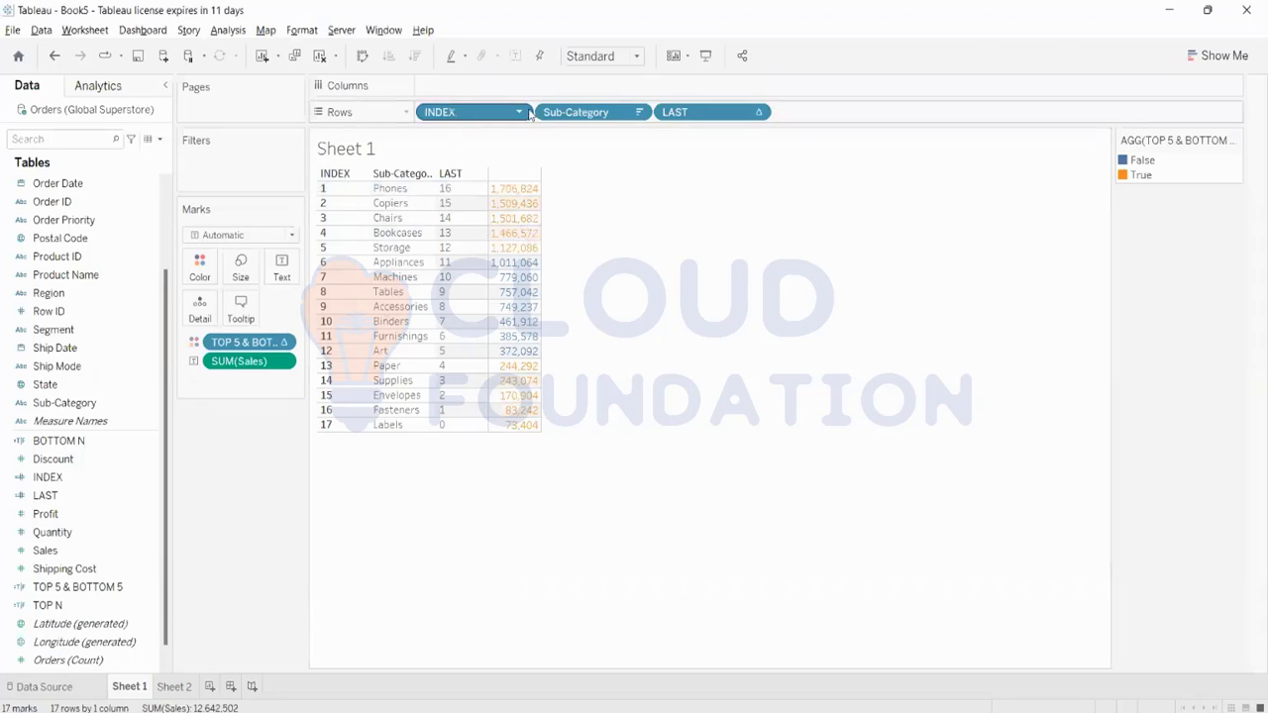
Hide the INDEX and LAST headers in the sub-category table while keeping both fields on Rows.
right_click(476, 116)
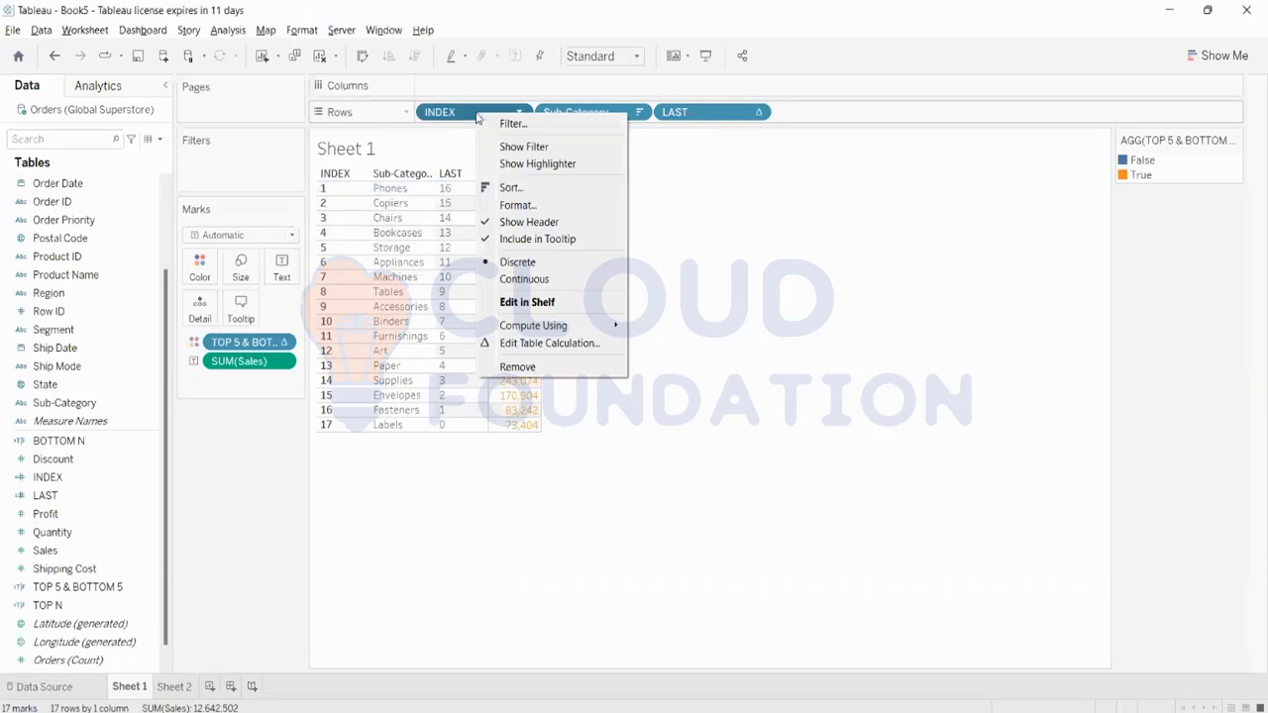
left_click(514, 223)
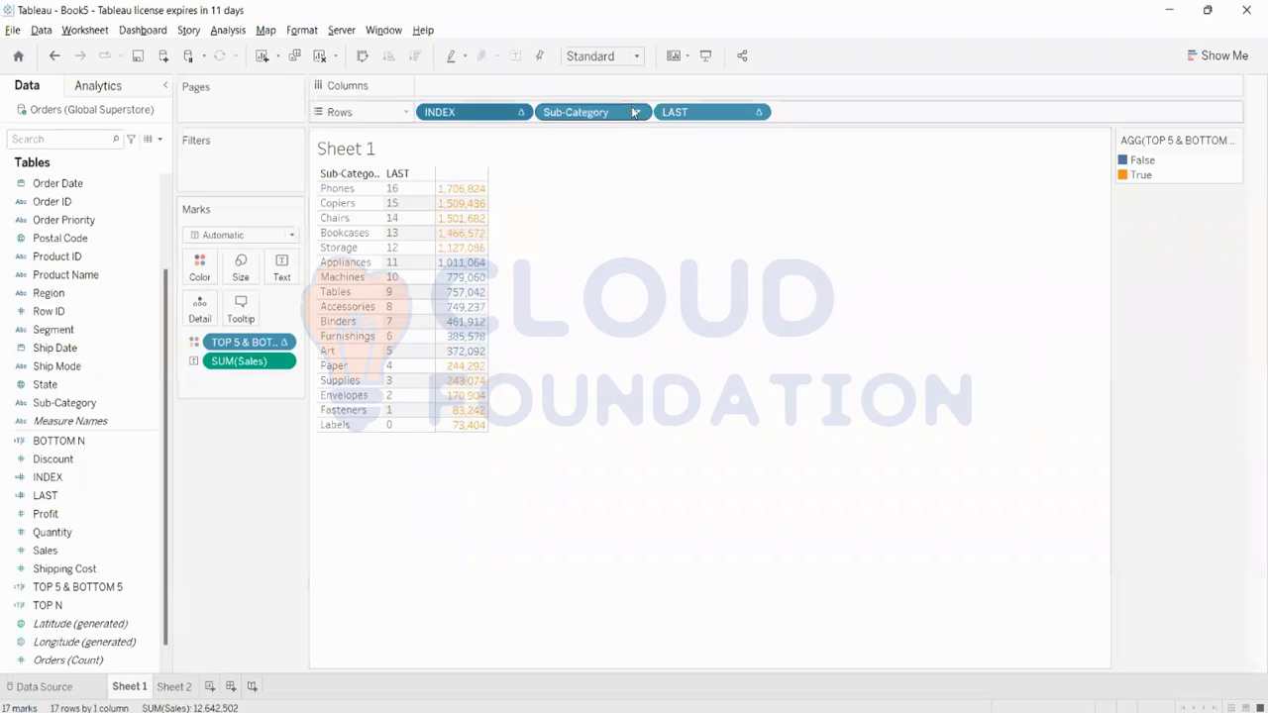
right_click(682, 113)
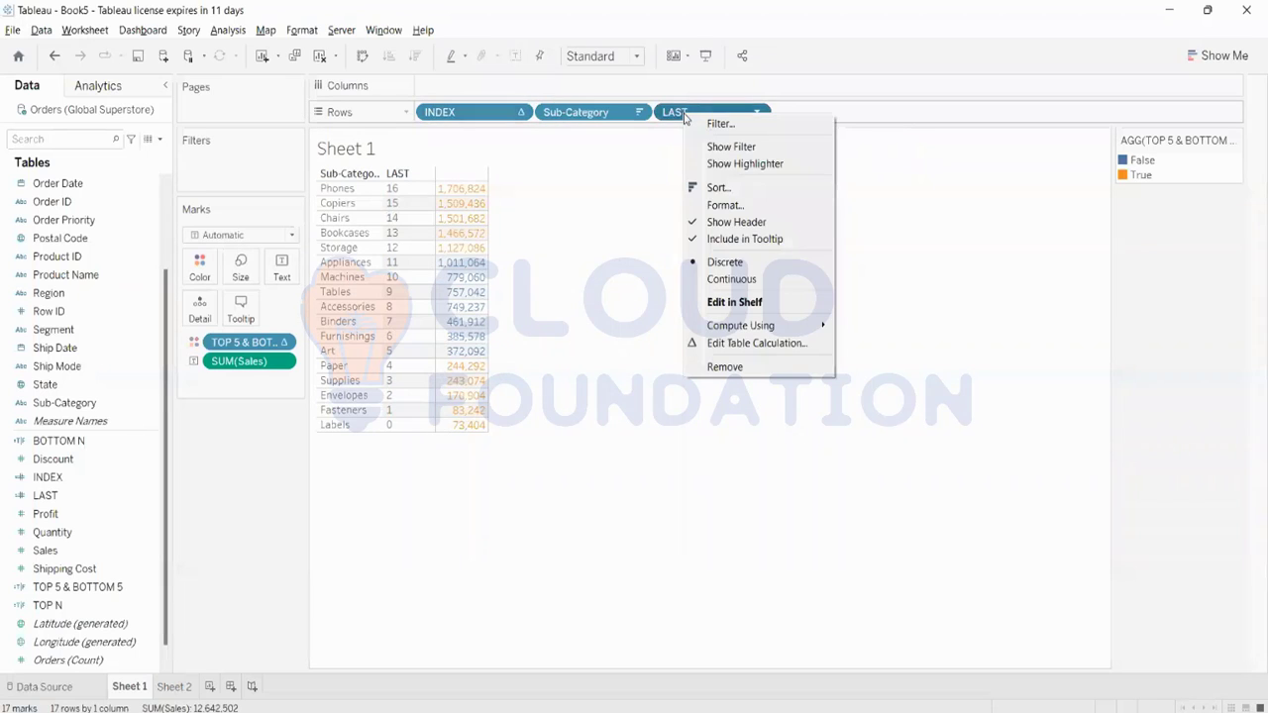
left_click(728, 222)
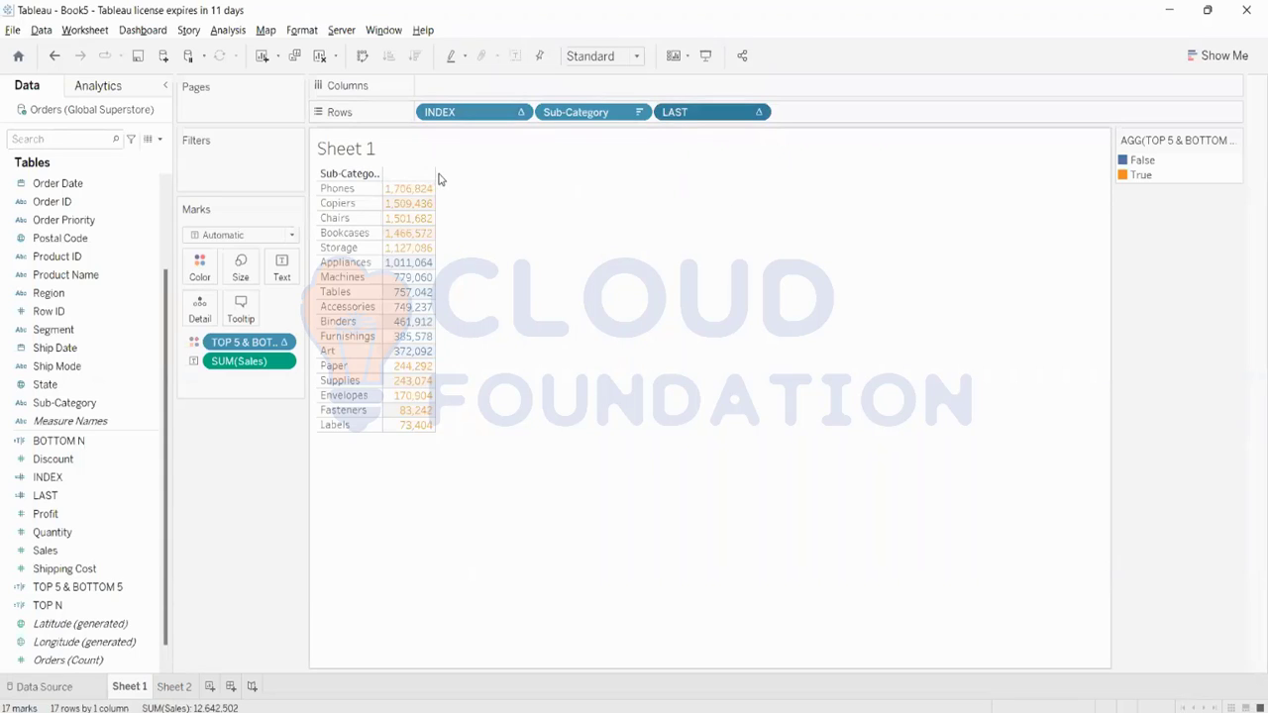
Clear all fields and formatting from Sheet 1 to leave an empty worksheet.
mouse_move(418, 190)
mouse_move(387, 355)
mouse_move(406, 307)
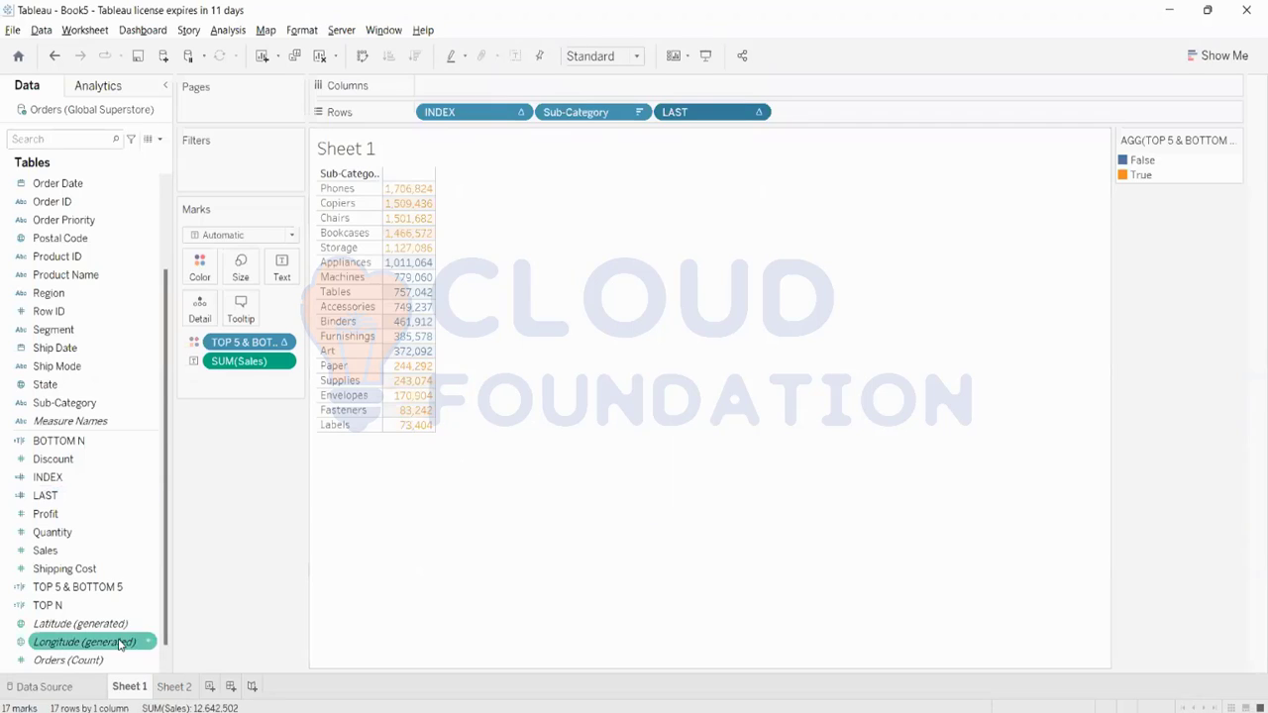
left_click(319, 57)
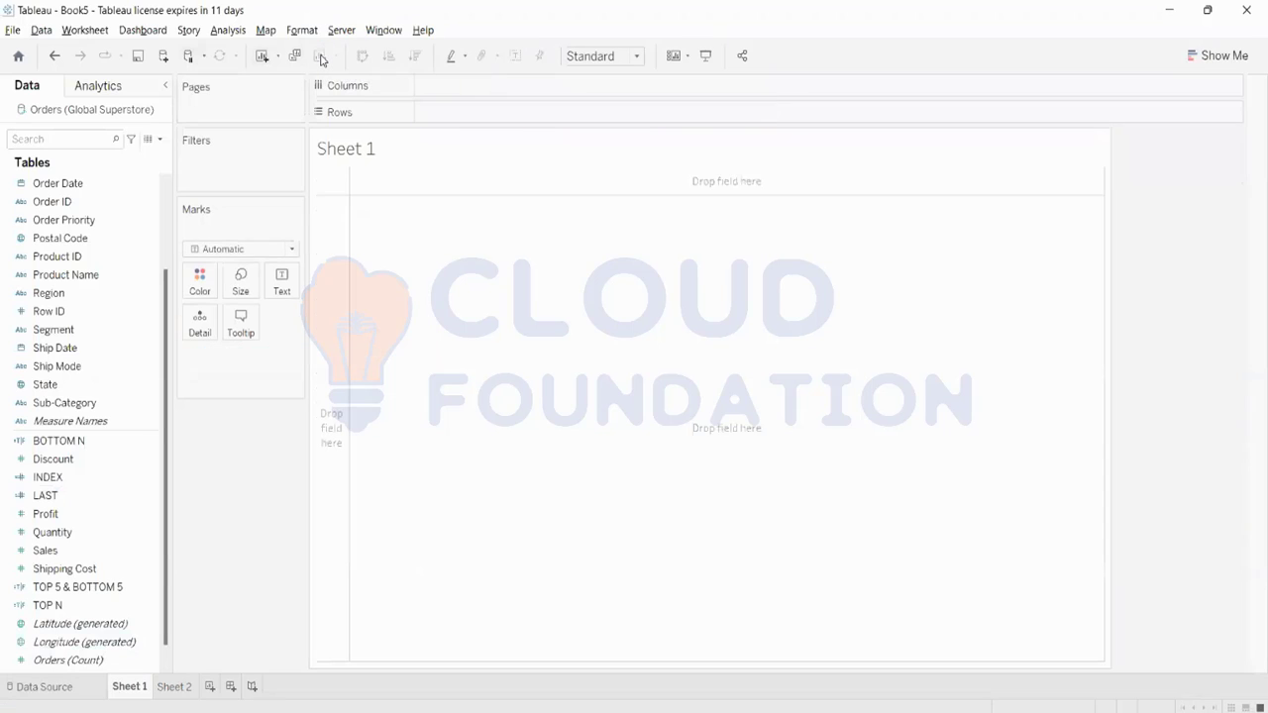